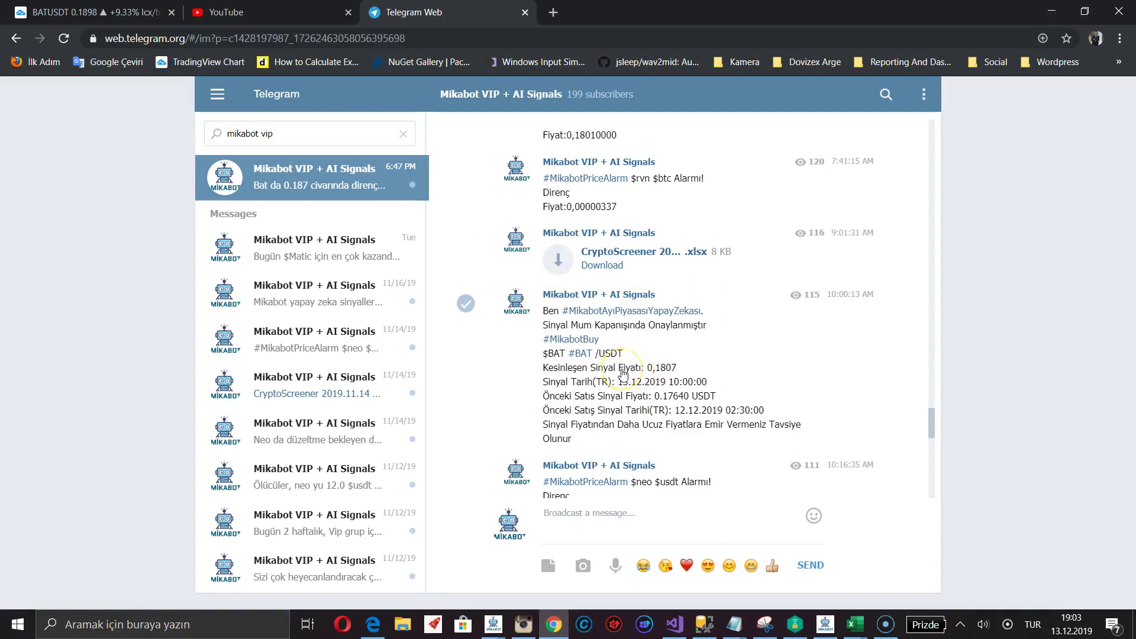
# Step: Switch from the Telegram channel to the CryptoScreener 2019.12.13 workbook in Excel
pyautogui.click(634, 337)
pyautogui.scroll(1, 634, 319)
pyautogui.scroll(2, 635, 318)
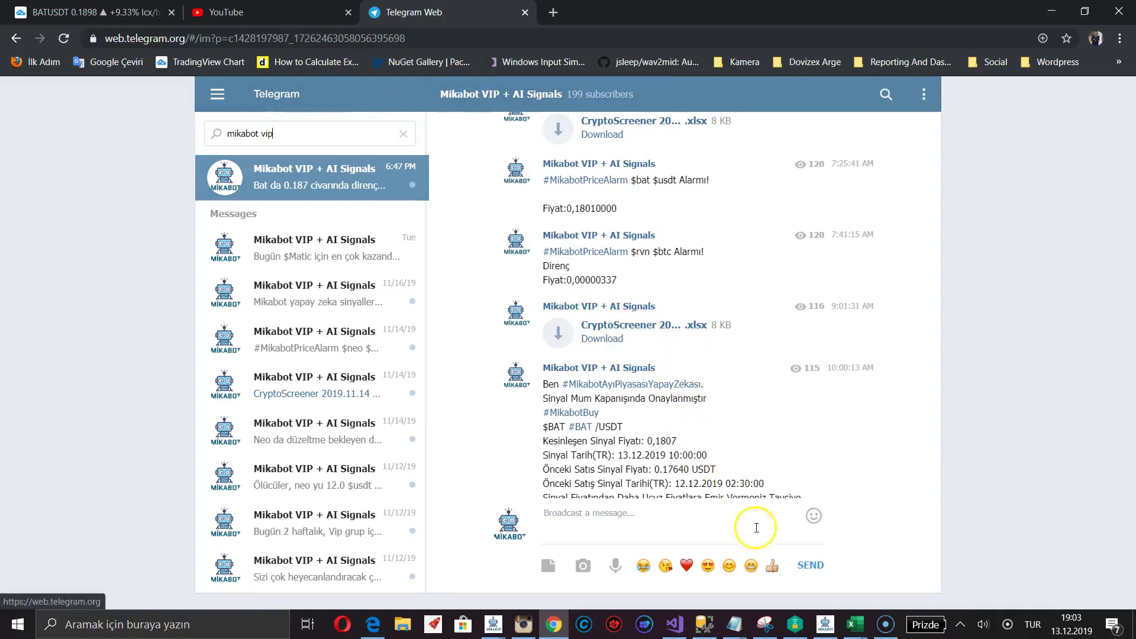
pyautogui.moveTo(858, 637)
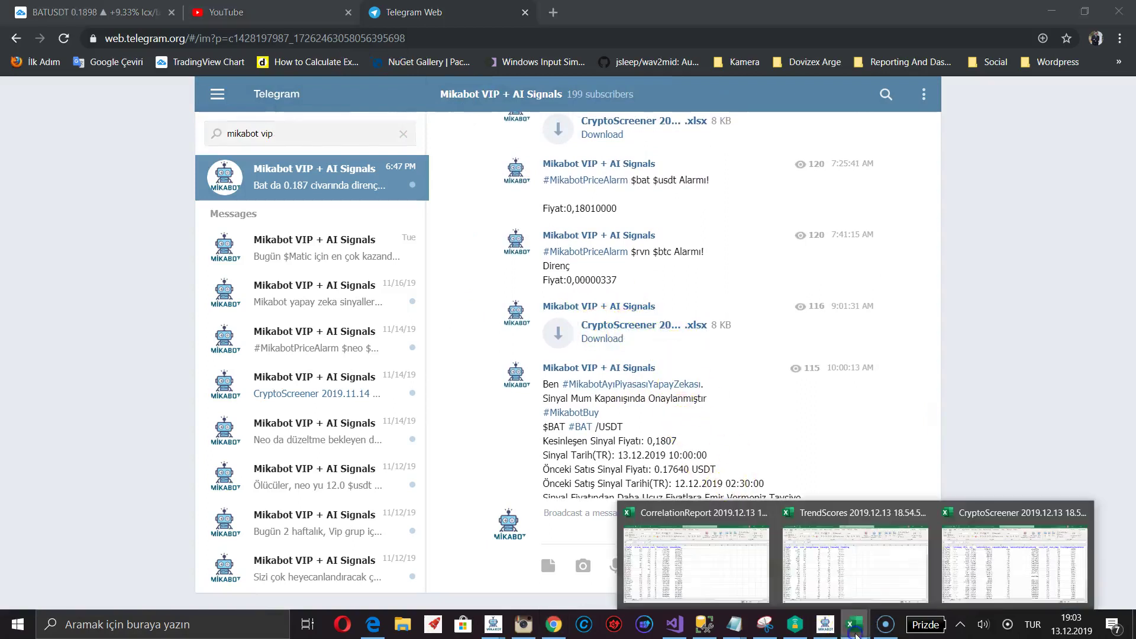
pyautogui.click(998, 572)
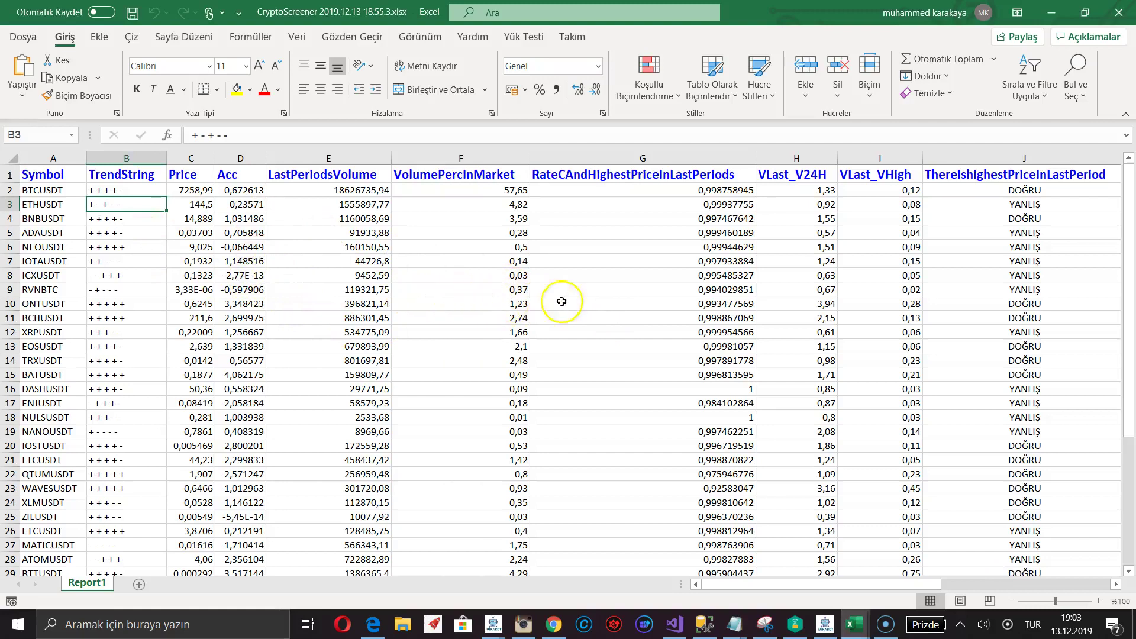
# Step: Look through the CryptoScreener report from first to last row, focusing on the coins in the Symbol column
pyautogui.click(348, 238)
pyautogui.click(346, 318)
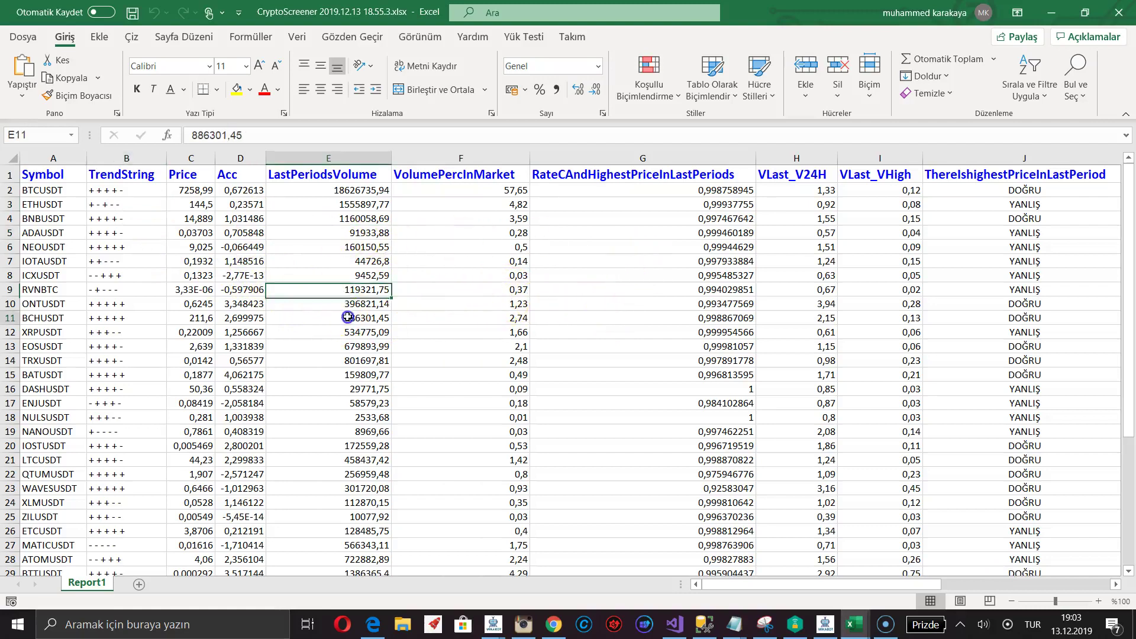
pyautogui.scroll(-3, 471, 384)
pyautogui.scroll(-5, 462, 382)
pyautogui.scroll(10, 408, 364)
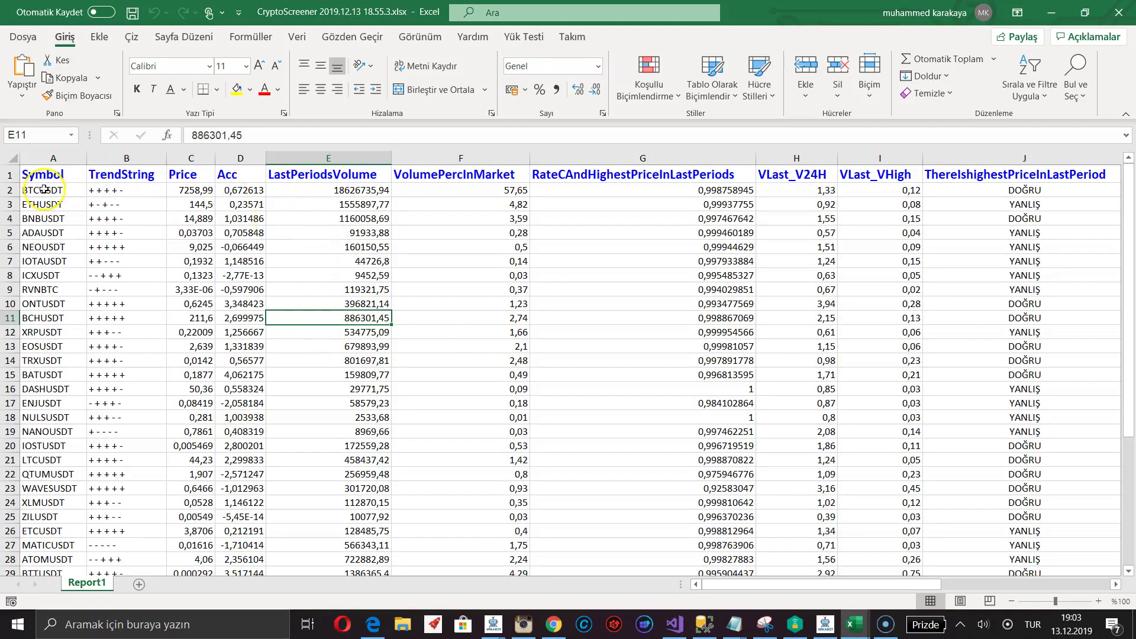
pyautogui.click(42, 177)
pyautogui.moveTo(41, 204); pyautogui.dragTo(55, 414)
pyautogui.scroll(2, 54, 385)
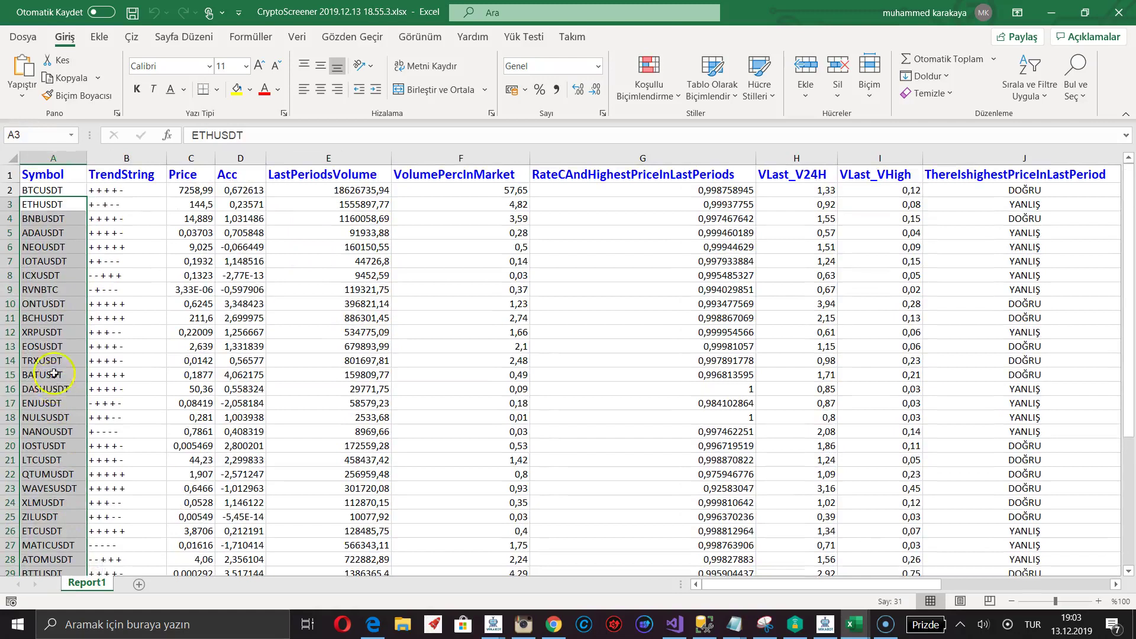
pyautogui.click(52, 276)
pyautogui.scroll(-12, 47, 328)
pyautogui.scroll(12, 71, 249)
pyautogui.click(82, 203)
pyautogui.moveTo(82, 203); pyautogui.dragTo(77, 417)
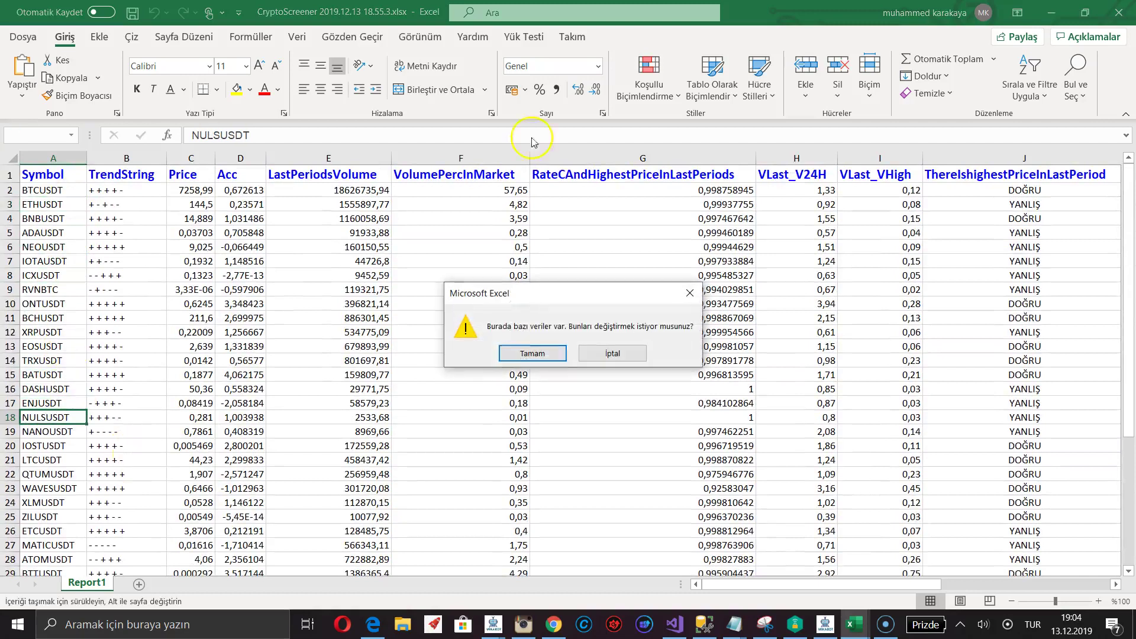
pyautogui.click(613, 354)
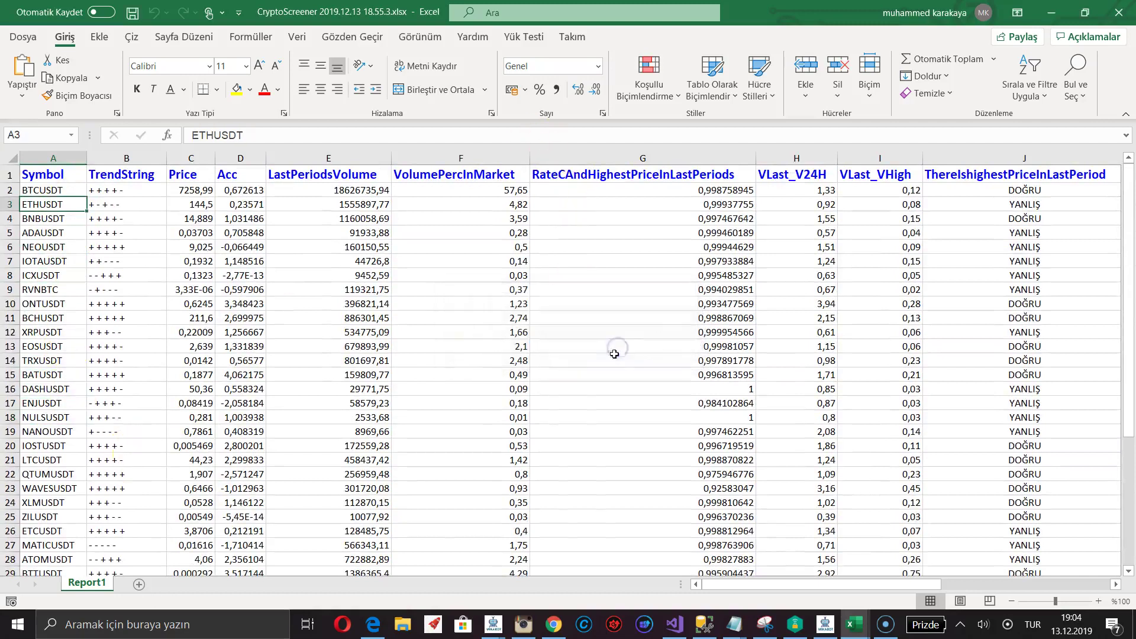
# Step: Examine the plus and minus patterns in the TrendString column and compare them between coins
pyautogui.click(131, 176)
pyautogui.moveTo(120, 192); pyautogui.dragTo(130, 515)
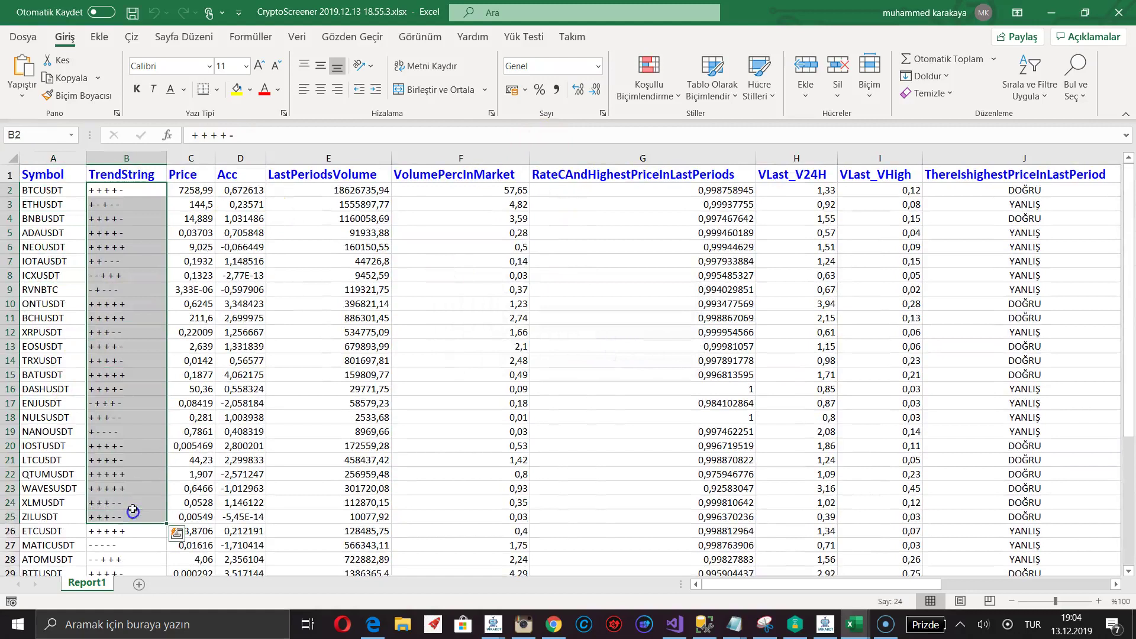
pyautogui.scroll(-3, 107, 473)
pyautogui.scroll(-4, 131, 468)
pyautogui.scroll(7, 140, 414)
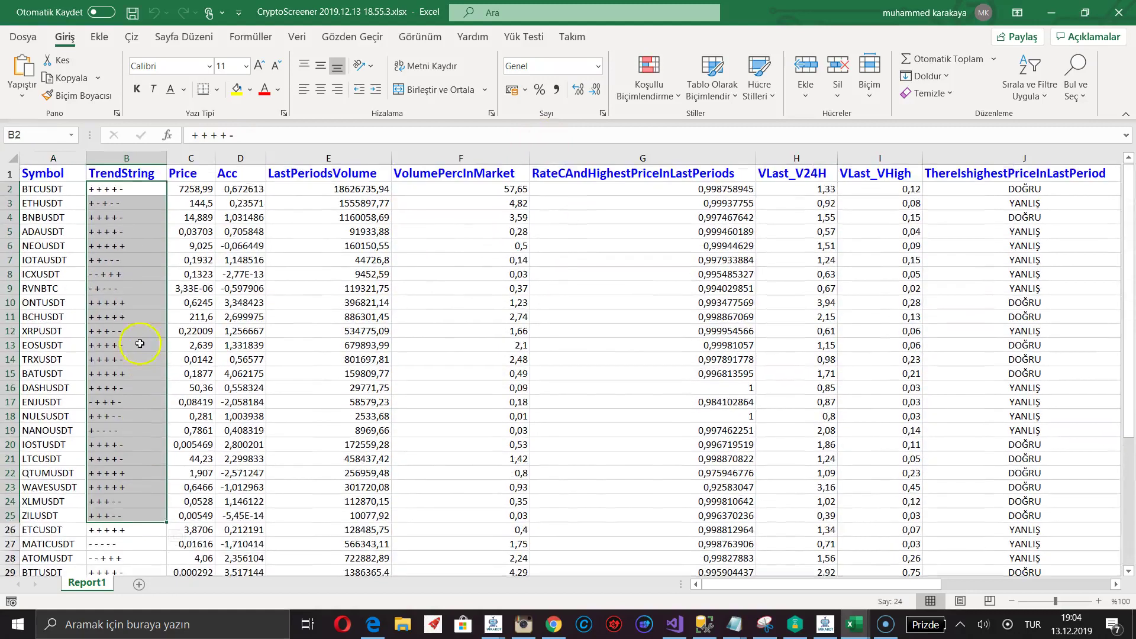
pyautogui.click(130, 230)
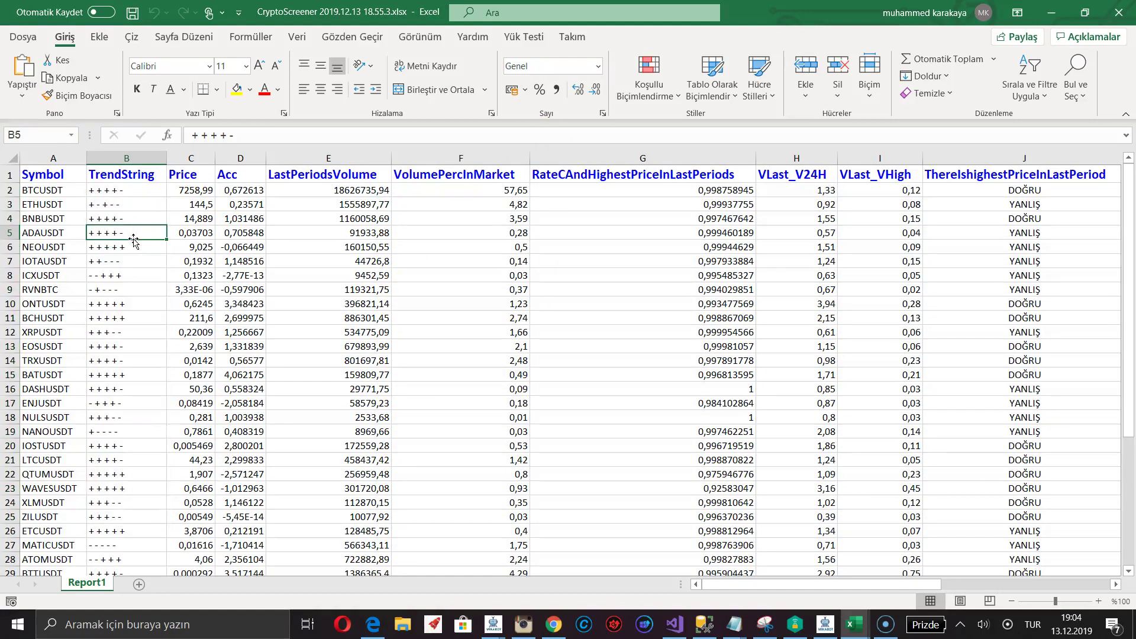
pyautogui.click(103, 189)
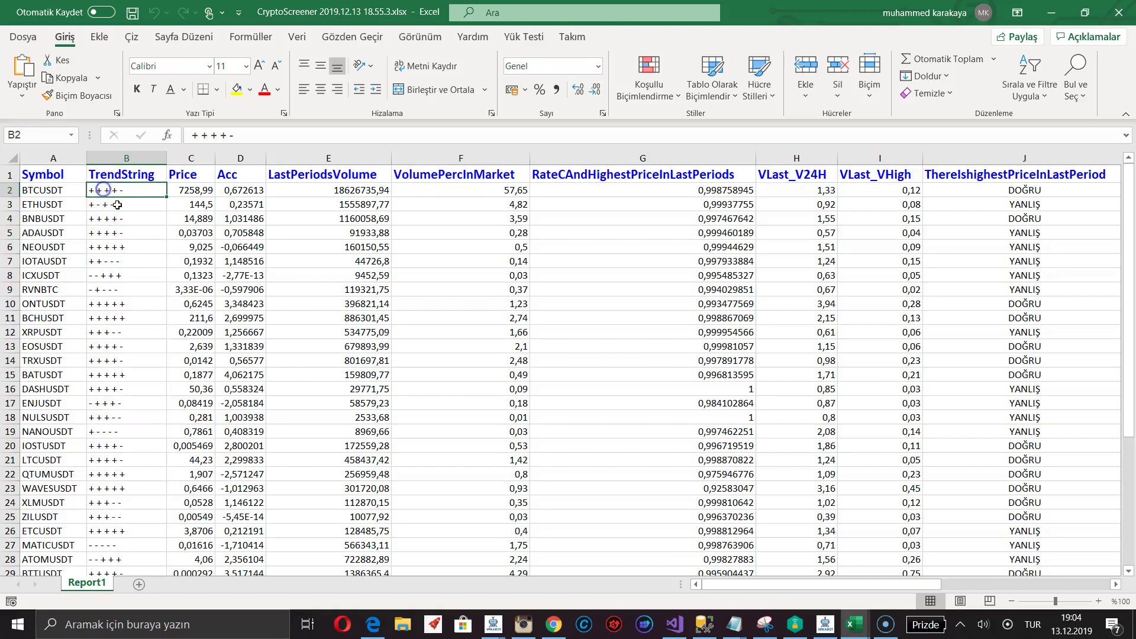
pyautogui.click(119, 206)
pyautogui.click(113, 191)
pyautogui.click(116, 219)
pyautogui.click(118, 260)
pyautogui.click(120, 302)
pyautogui.click(118, 261)
# Step: Sort the report by TrendString in descending order
pyautogui.click(116, 190)
pyautogui.click(1030, 86)
pyautogui.click(1030, 136)
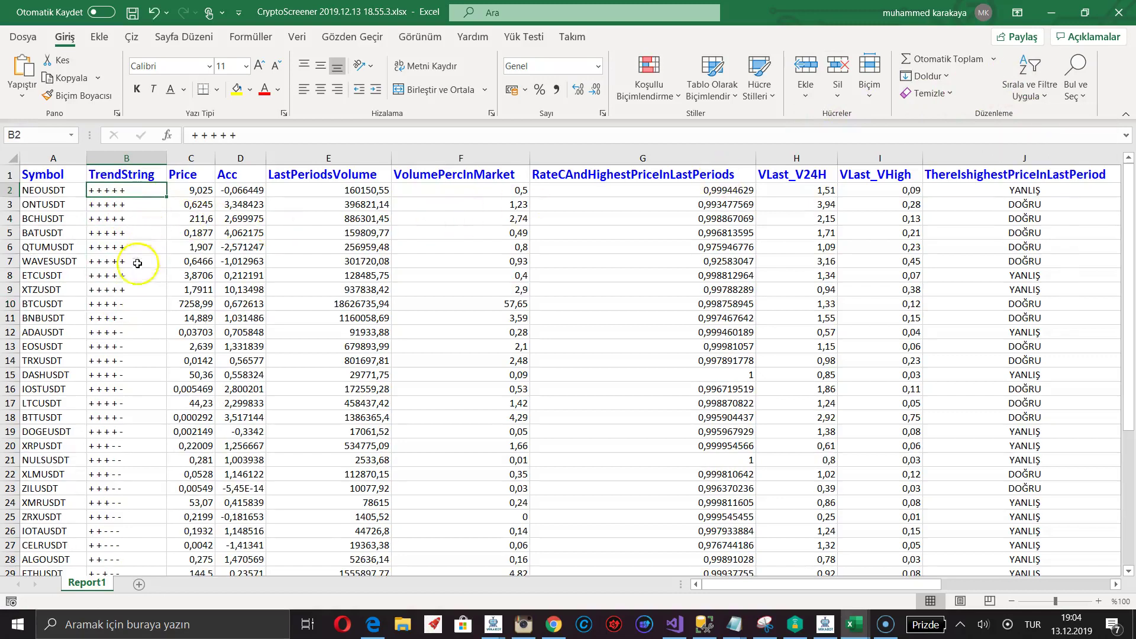
# Step: Examine which symbols have five plus signs in TrendString and which have four
pyautogui.moveTo(43, 195); pyautogui.dragTo(51, 287)
pyautogui.click(52, 204)
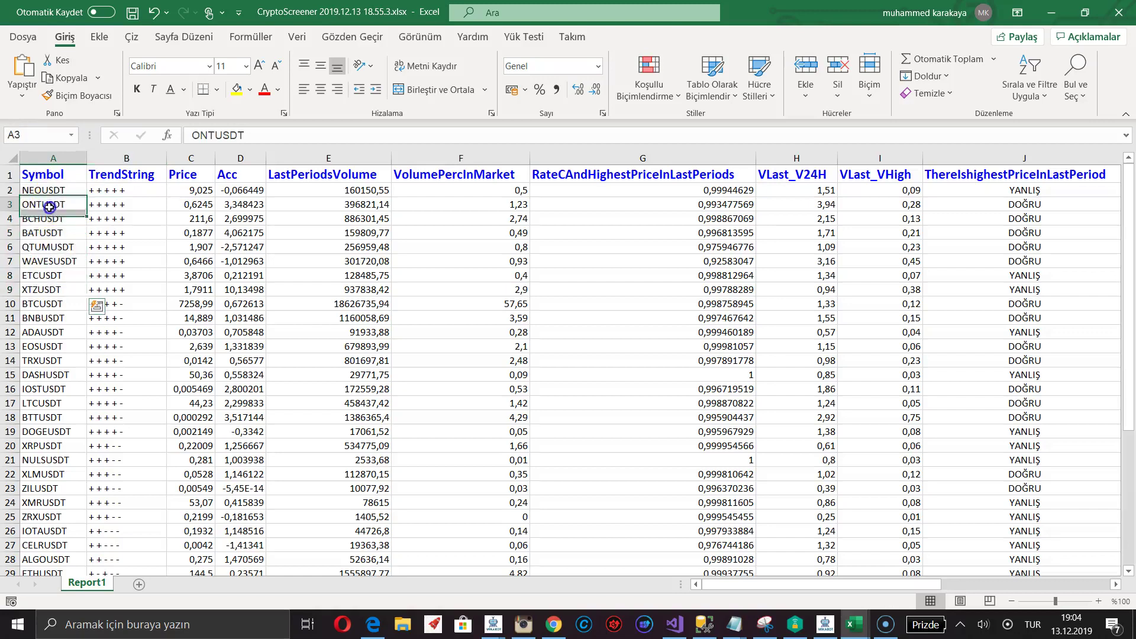
pyautogui.click(54, 221)
pyautogui.click(52, 235)
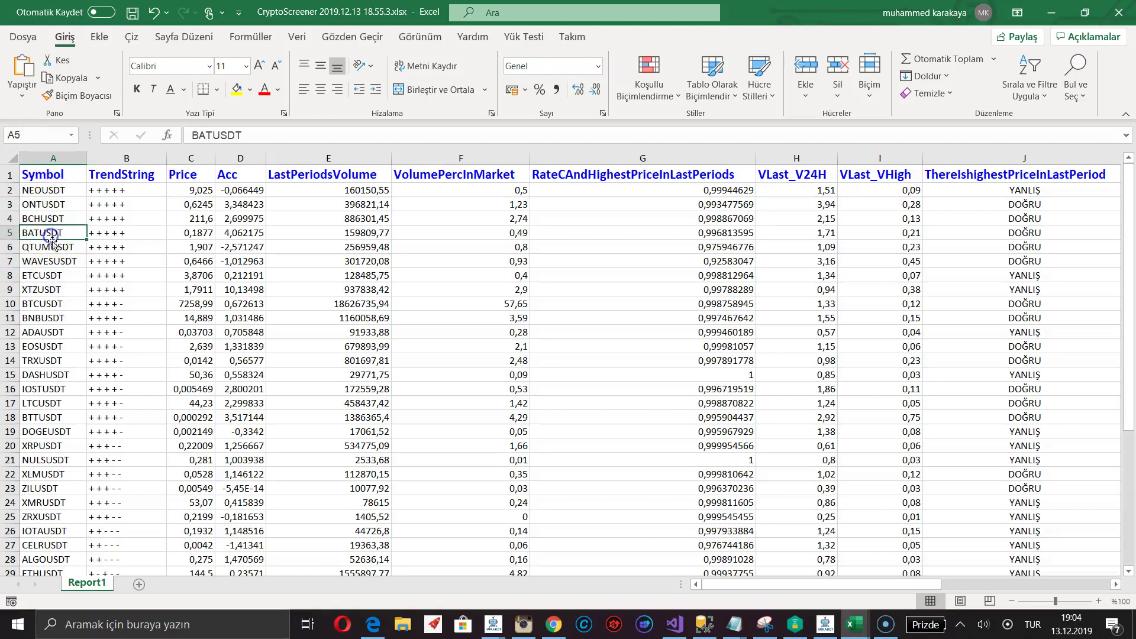
pyautogui.click(59, 251)
pyautogui.click(53, 261)
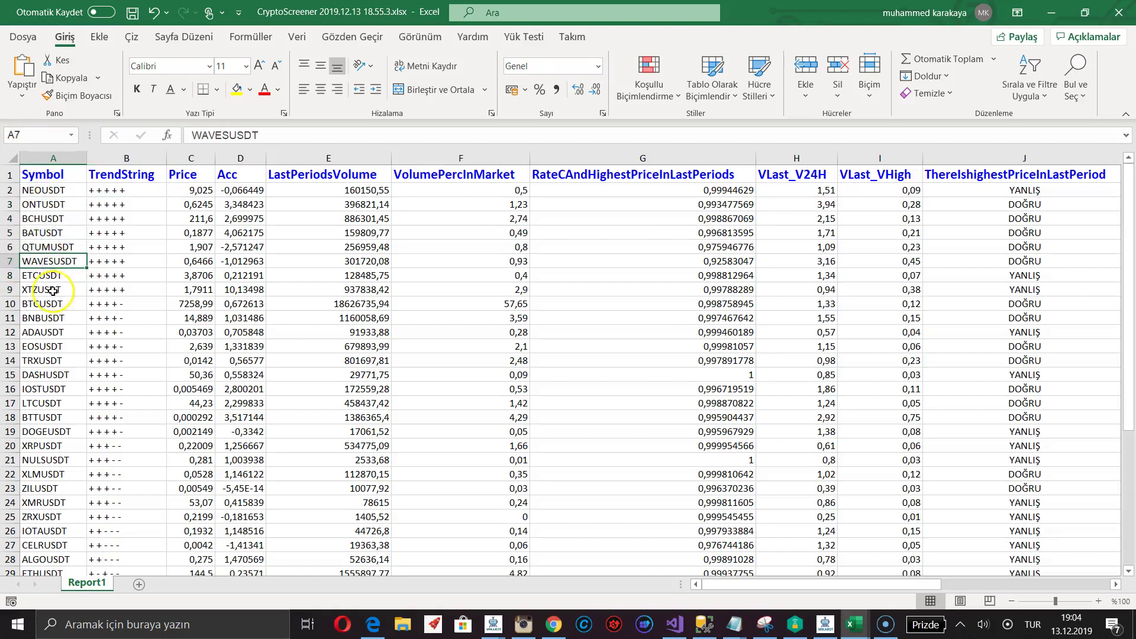
pyautogui.click(54, 291)
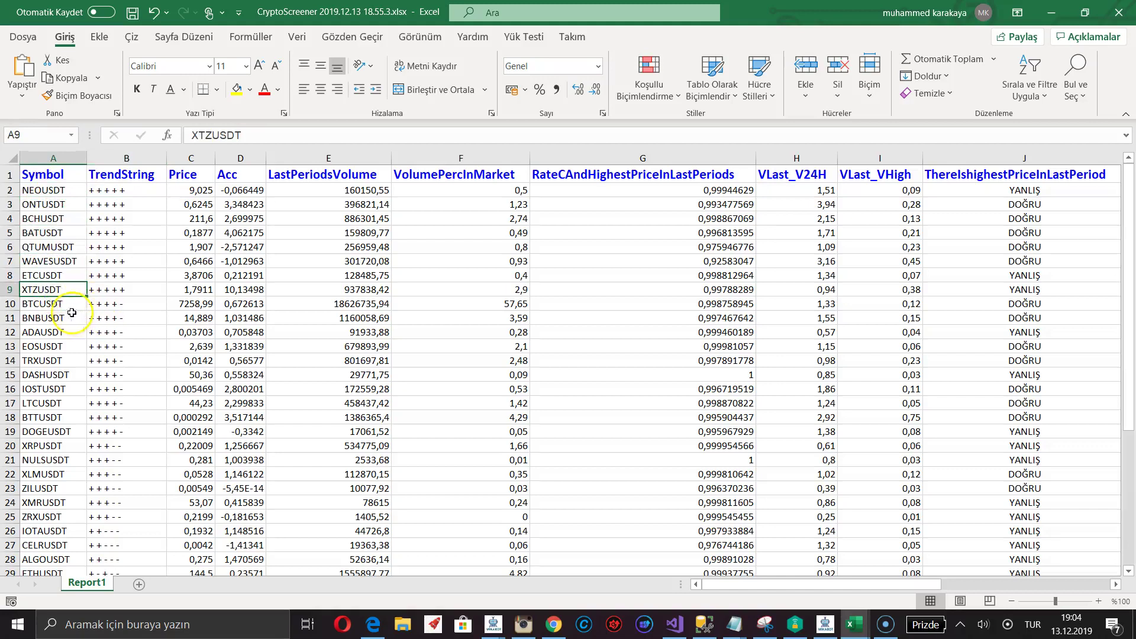
pyautogui.moveTo(47, 189); pyautogui.dragTo(51, 290)
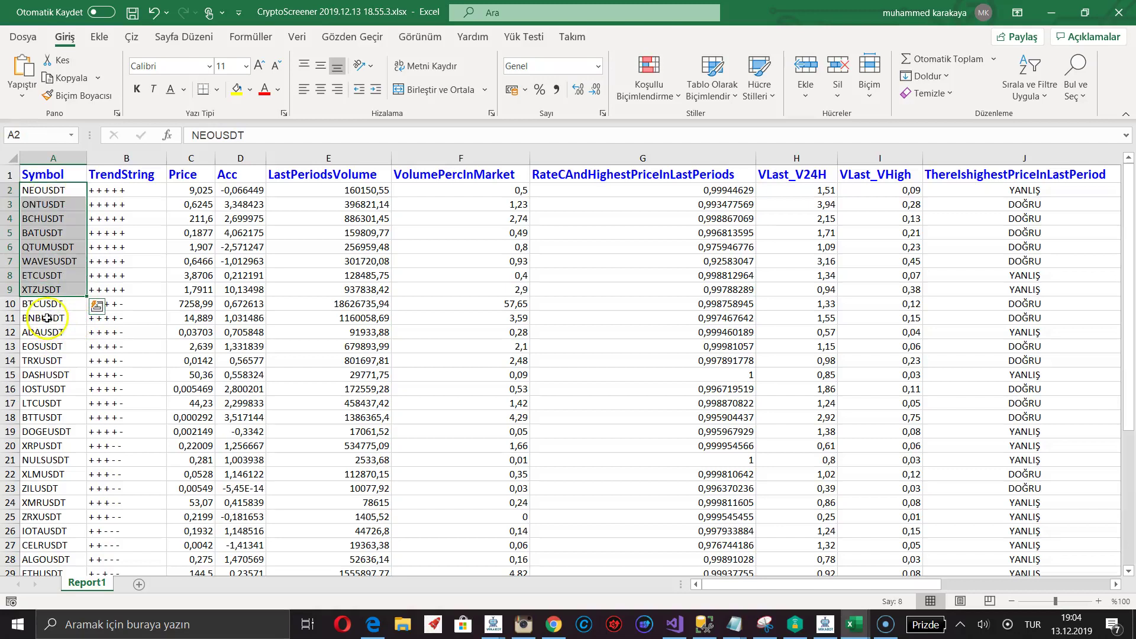
pyautogui.moveTo(45, 322); pyautogui.dragTo(55, 472)
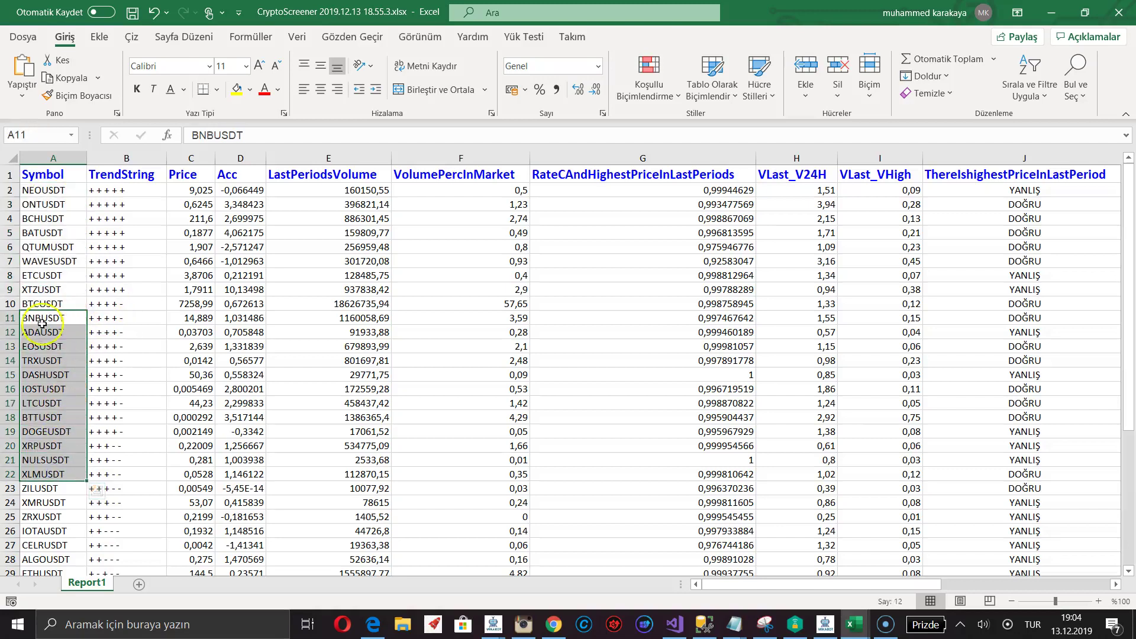
pyautogui.moveTo(125, 318); pyautogui.dragTo(126, 405)
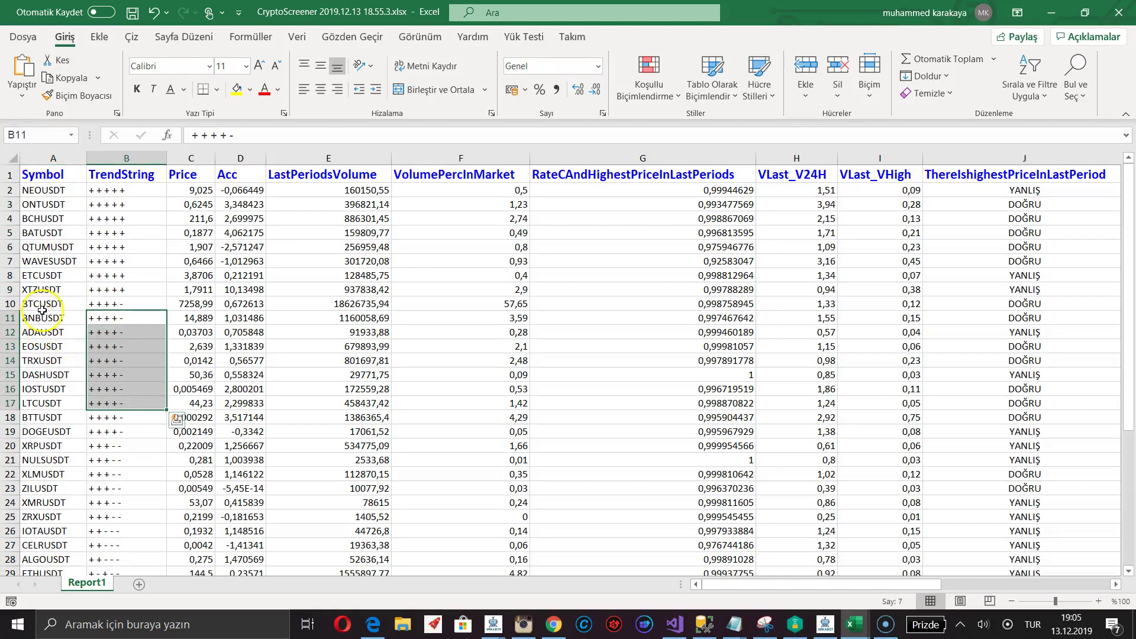
pyautogui.moveTo(43, 305); pyautogui.dragTo(57, 402)
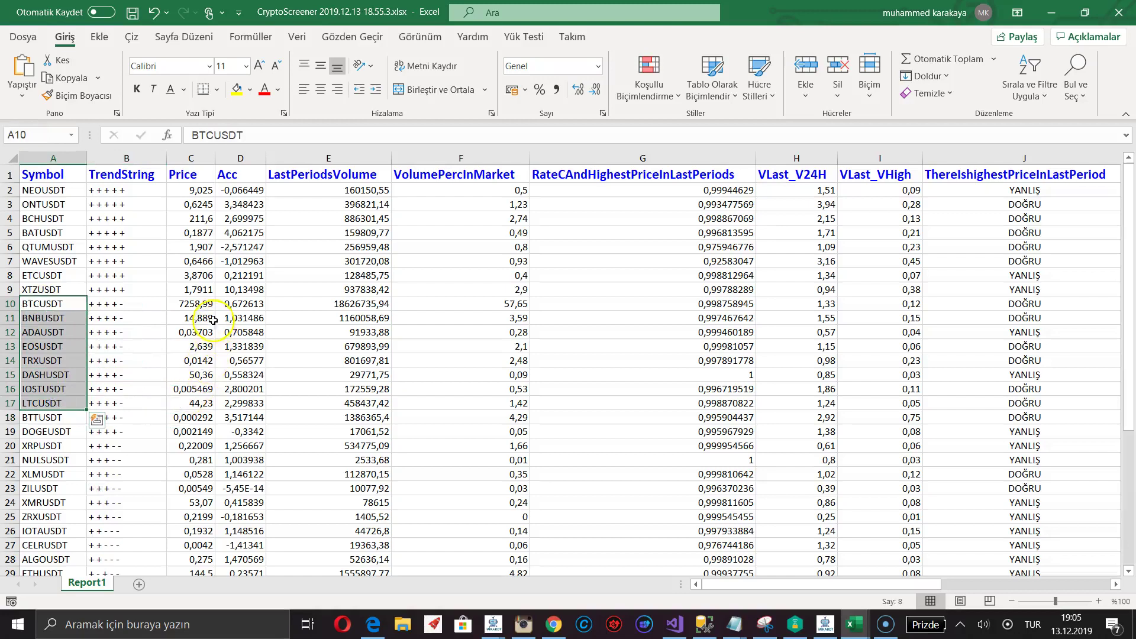
# Step: Sort the report by the Acc column from largest to smallest
pyautogui.click(233, 190)
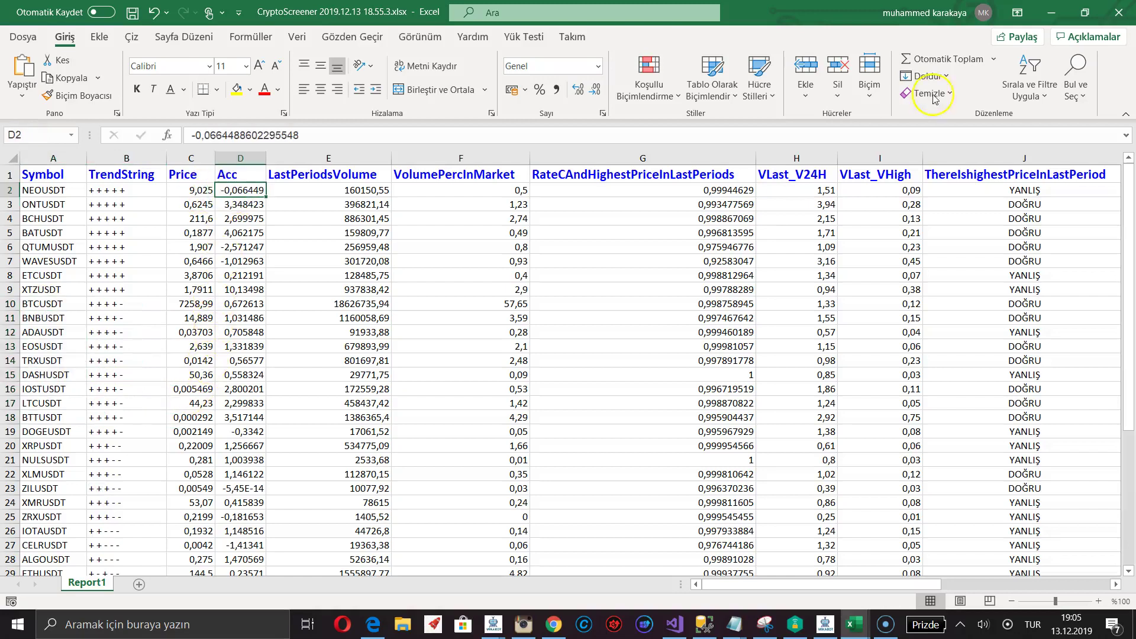
pyautogui.click(1027, 88)
pyautogui.click(1038, 135)
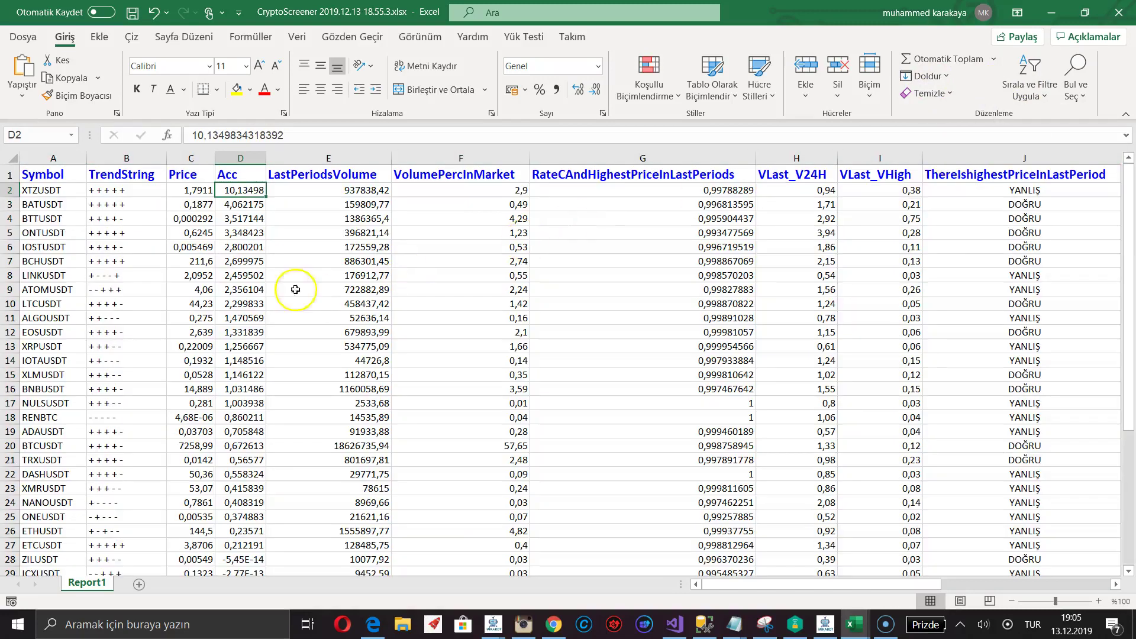
# Step: Examine the symbols with the highest Acc values and those with the lowest at the end of the list
pyautogui.click(41, 191)
pyautogui.moveTo(41, 198); pyautogui.dragTo(44, 210)
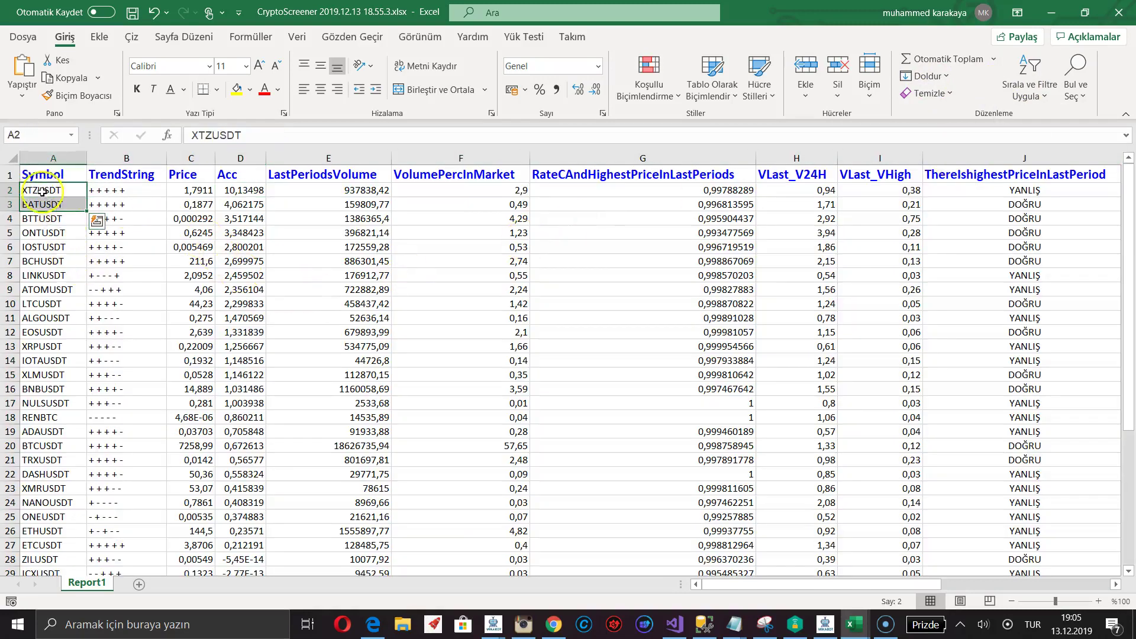
pyautogui.moveTo(240, 190); pyautogui.dragTo(240, 205)
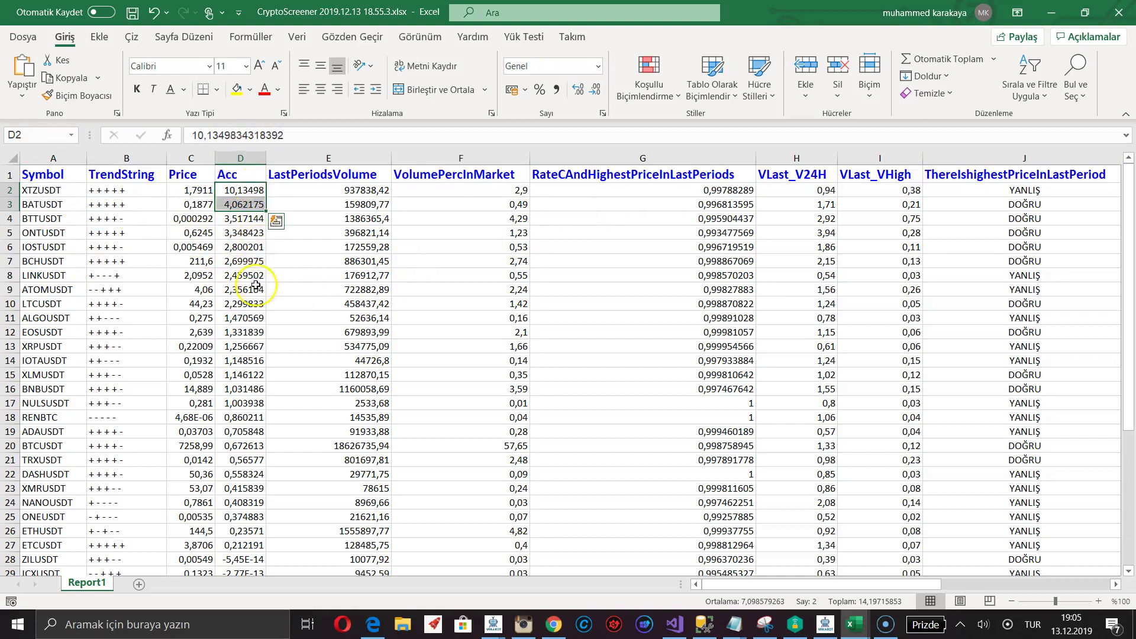
pyautogui.scroll(-7, 238, 269)
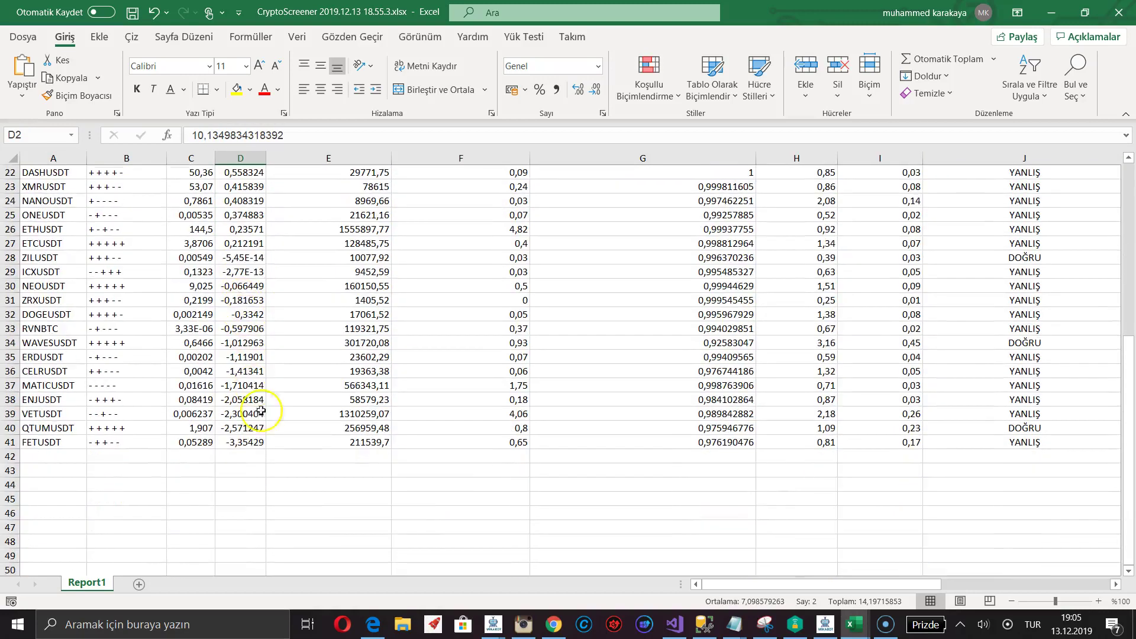
pyautogui.click(239, 441)
pyautogui.moveTo(239, 432); pyautogui.dragTo(238, 419)
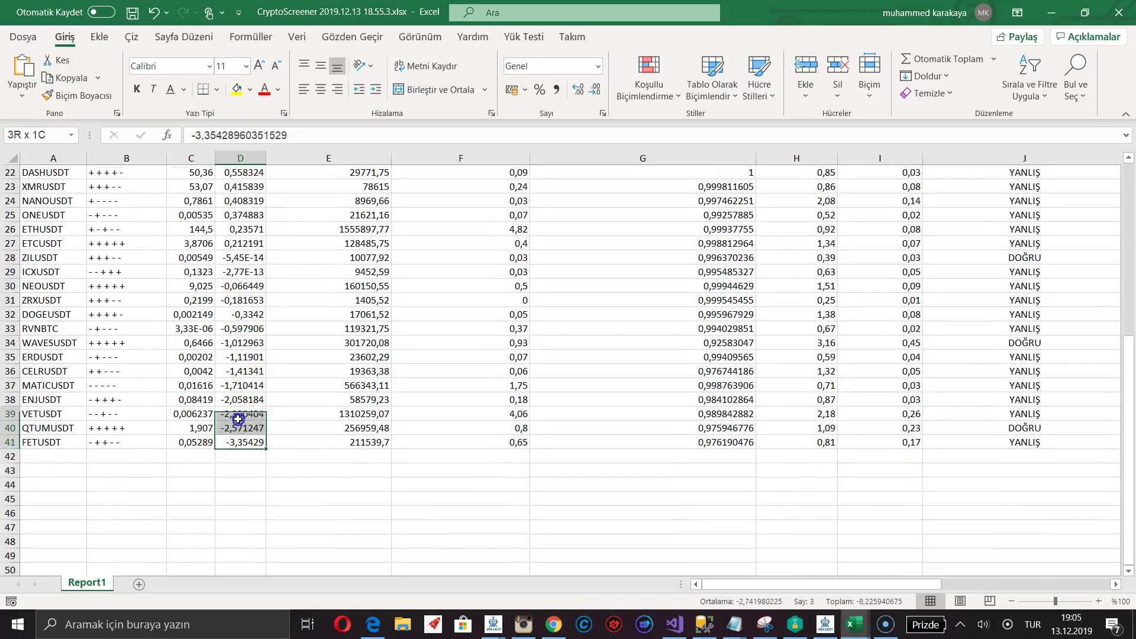
pyautogui.click(43, 445)
pyautogui.click(46, 425)
pyautogui.click(38, 414)
pyautogui.click(48, 397)
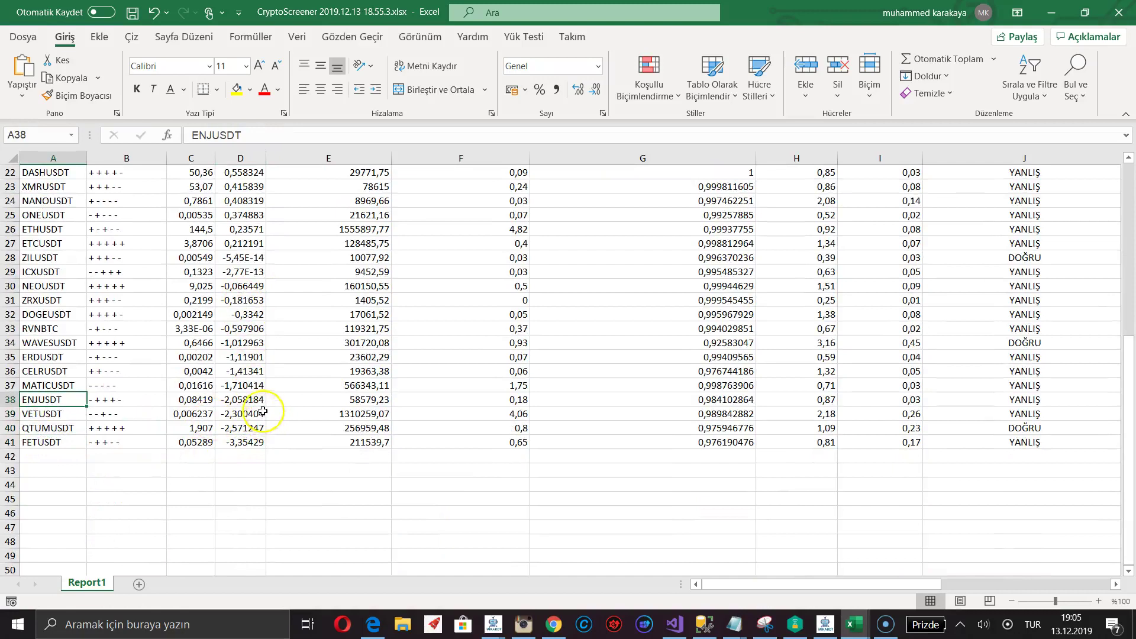
# Step: Review the full range of Acc values, highlighting the block of negative values in D28:D41
pyautogui.scroll(7, 262, 410)
pyautogui.scroll(-5, 259, 403)
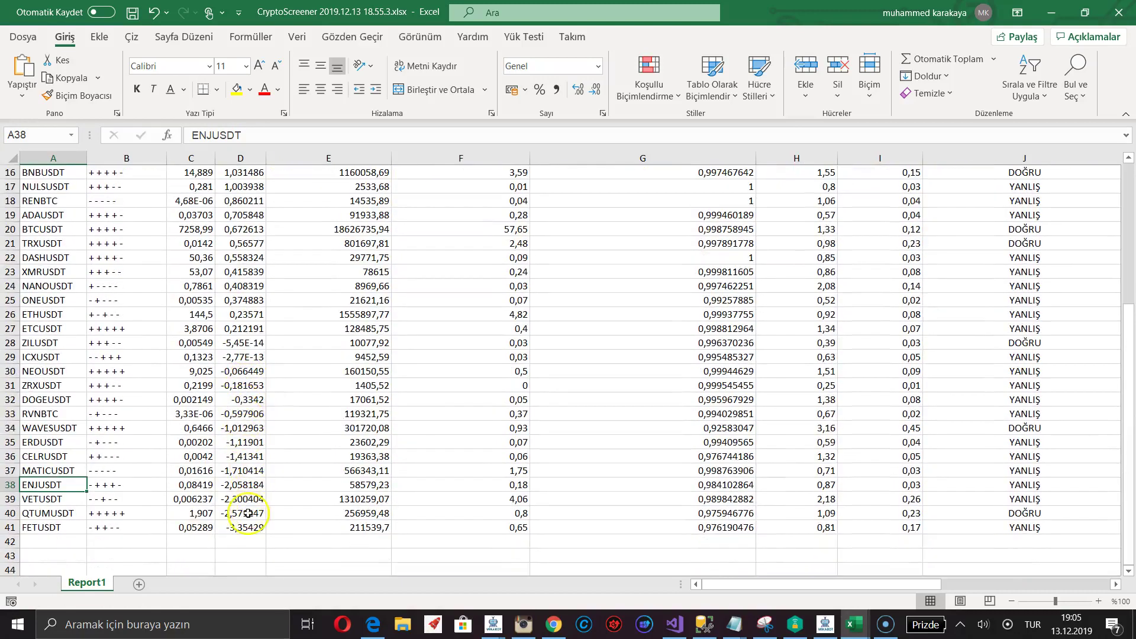
pyautogui.moveTo(248, 527); pyautogui.dragTo(240, 342)
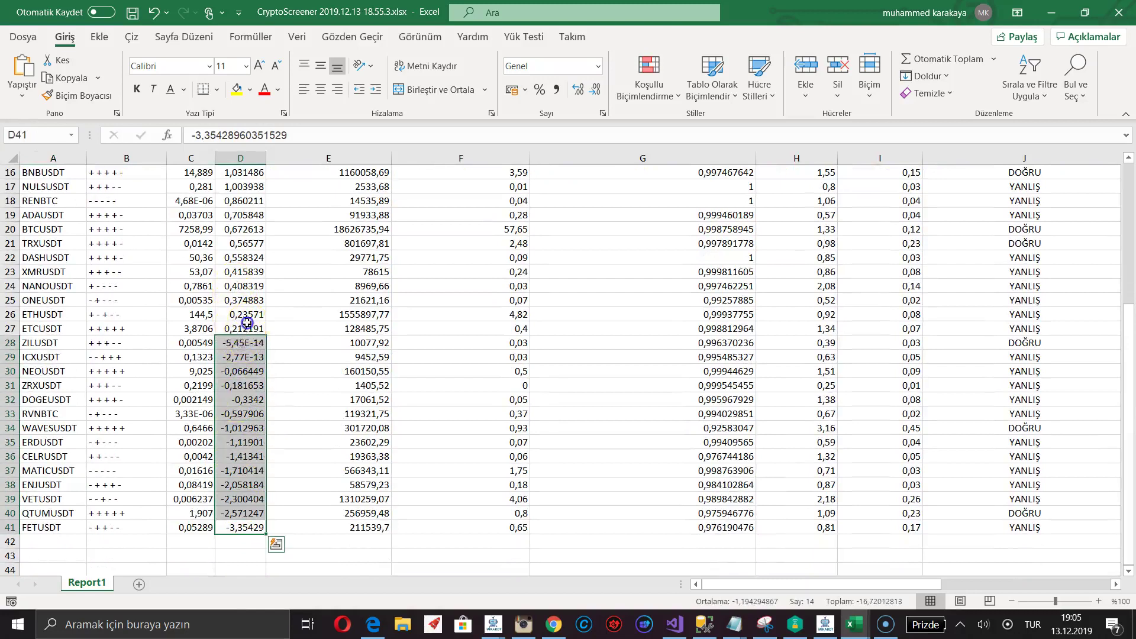
pyautogui.click(247, 322)
pyautogui.moveTo(243, 343); pyautogui.dragTo(258, 523)
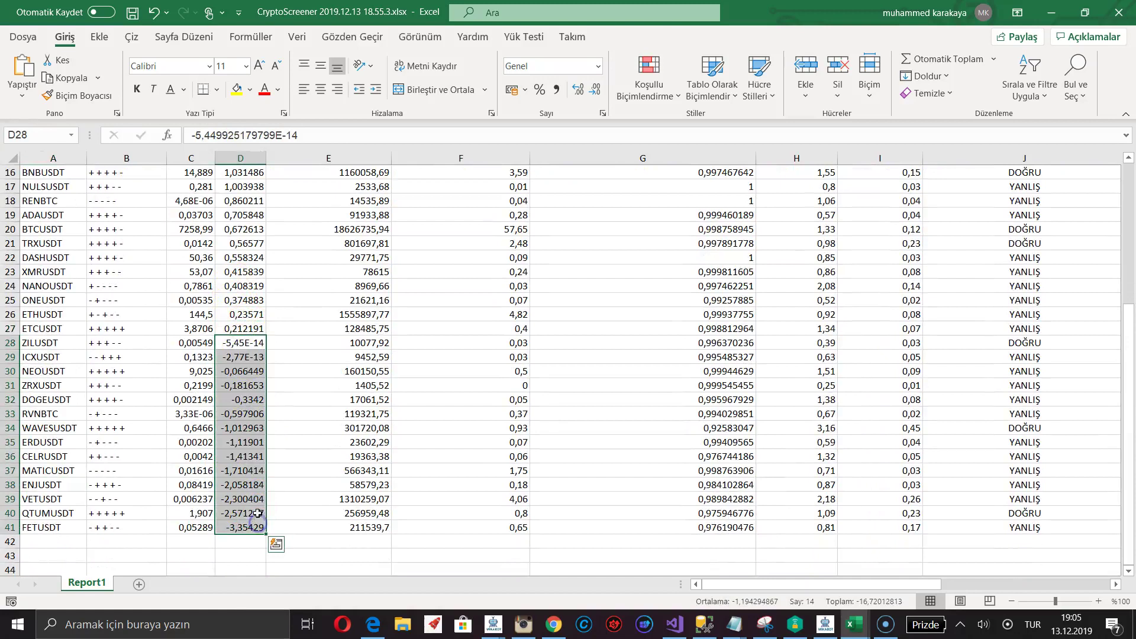
pyautogui.scroll(-2, 247, 482)
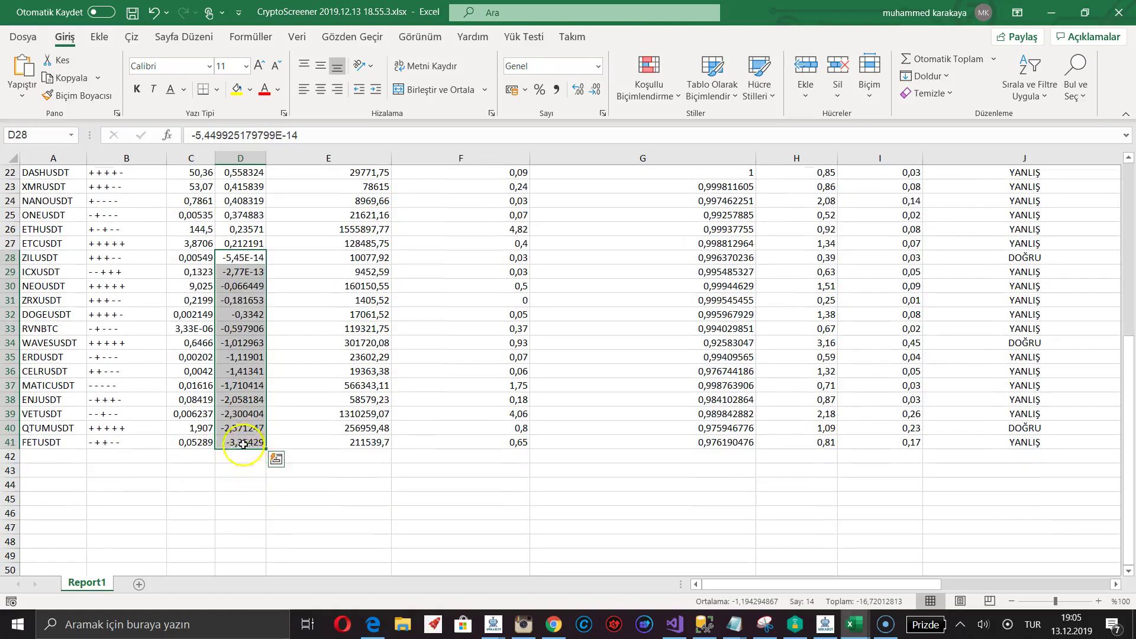
pyautogui.scroll(7, 731, 441)
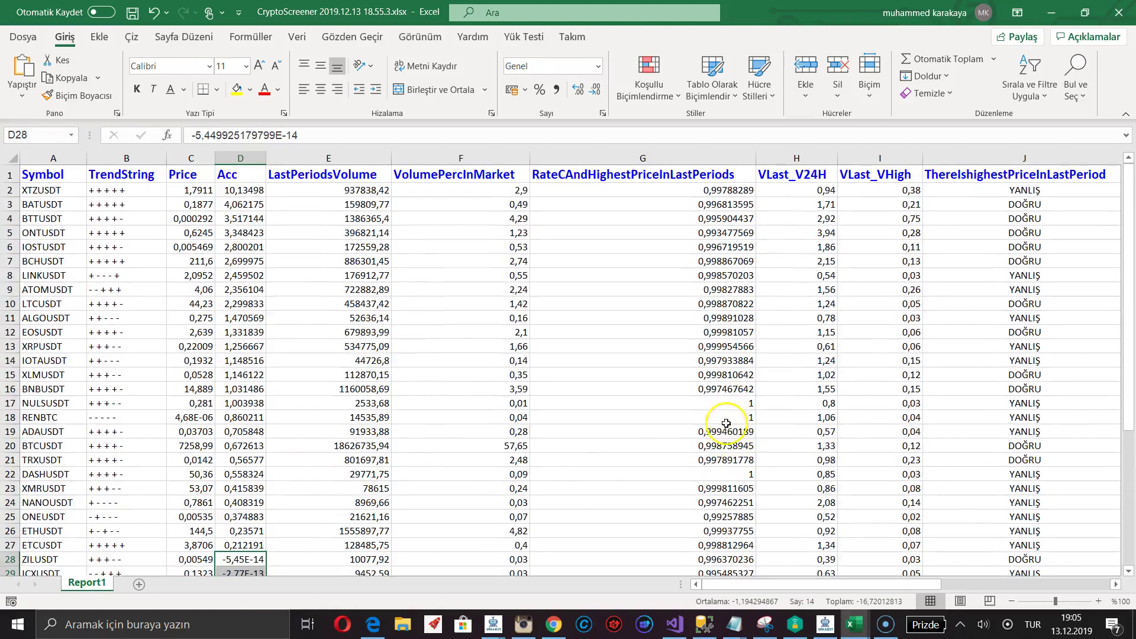
# Step: Sort the report by VolumePercInMarket from largest to smallest and check the leading rows
pyautogui.click(520, 190)
pyautogui.click(1021, 84)
pyautogui.click(1043, 141)
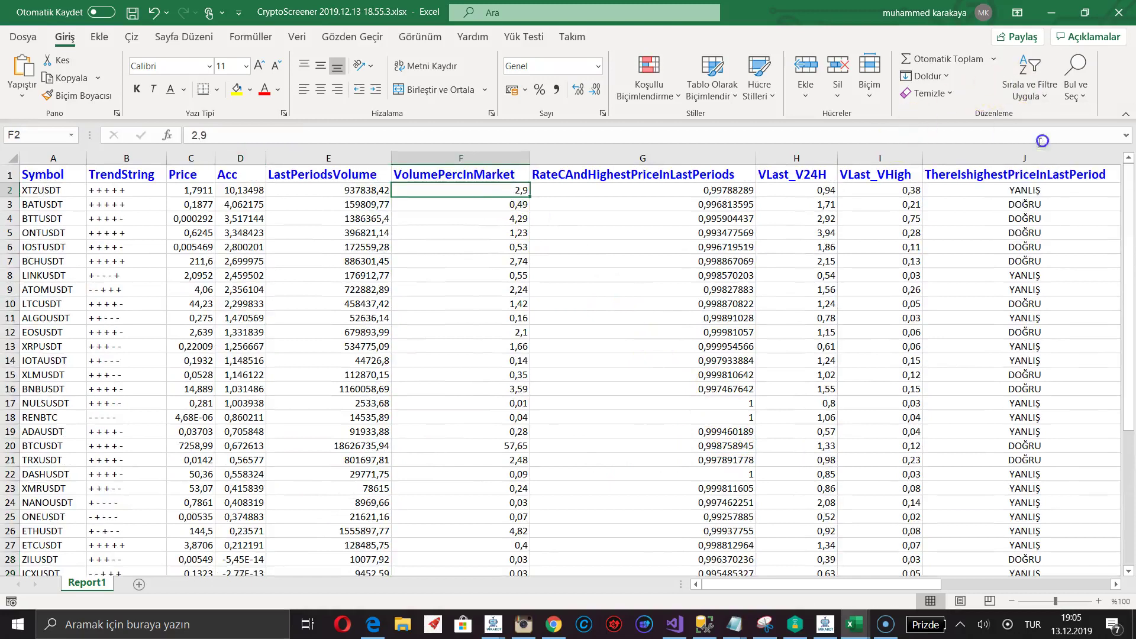
pyautogui.click(515, 219)
pyautogui.click(512, 192)
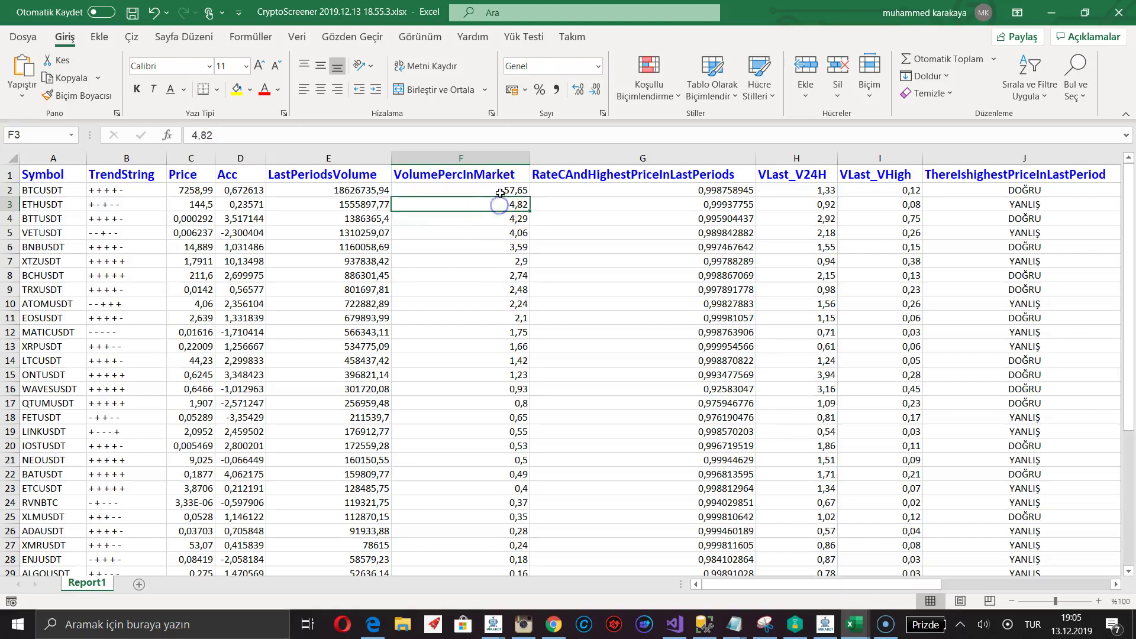
# Step: Highlight the symbols in A2:A21 and compare the VolumePercInMarket values of the leading coins
pyautogui.moveTo(43, 191); pyautogui.dragTo(66, 461)
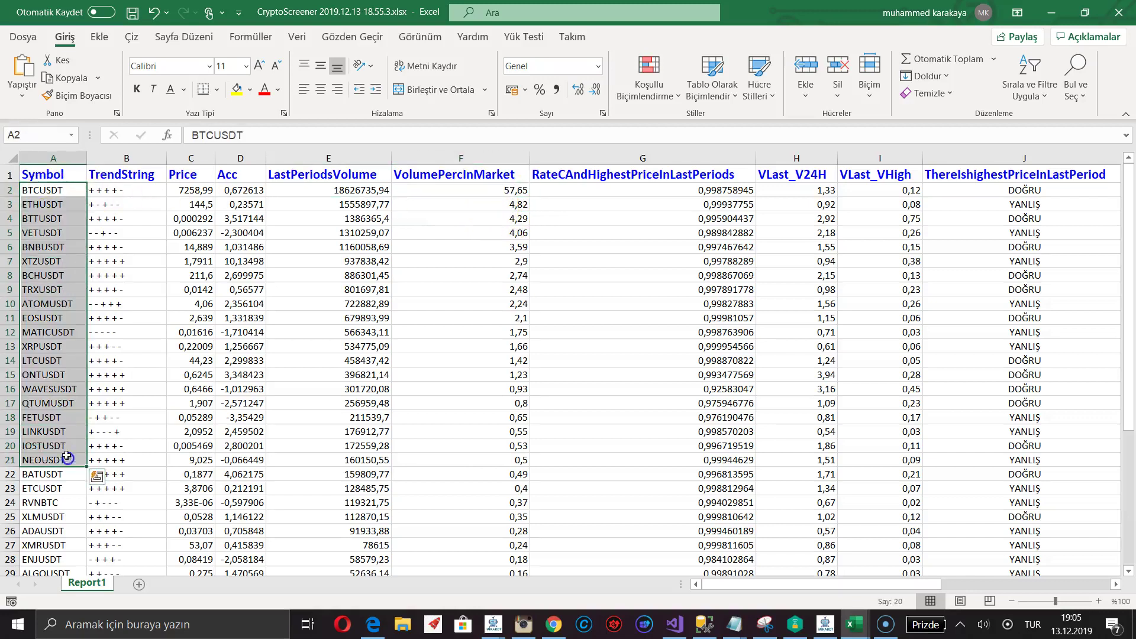
pyautogui.click(462, 232)
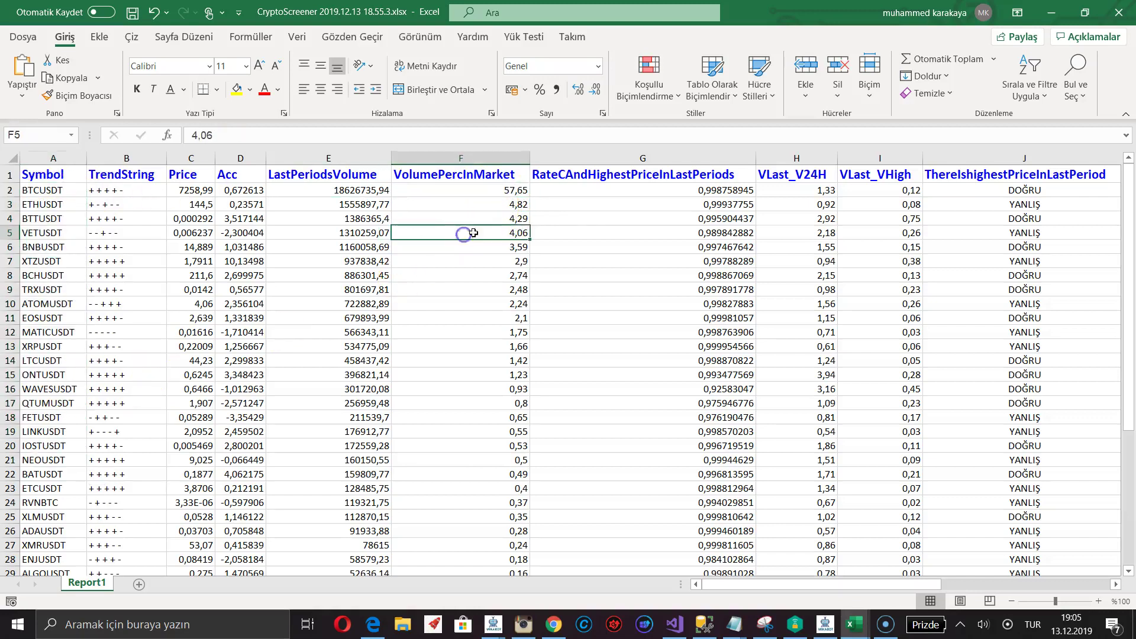
pyautogui.click(495, 202)
pyautogui.click(497, 189)
pyautogui.click(502, 204)
pyautogui.click(498, 229)
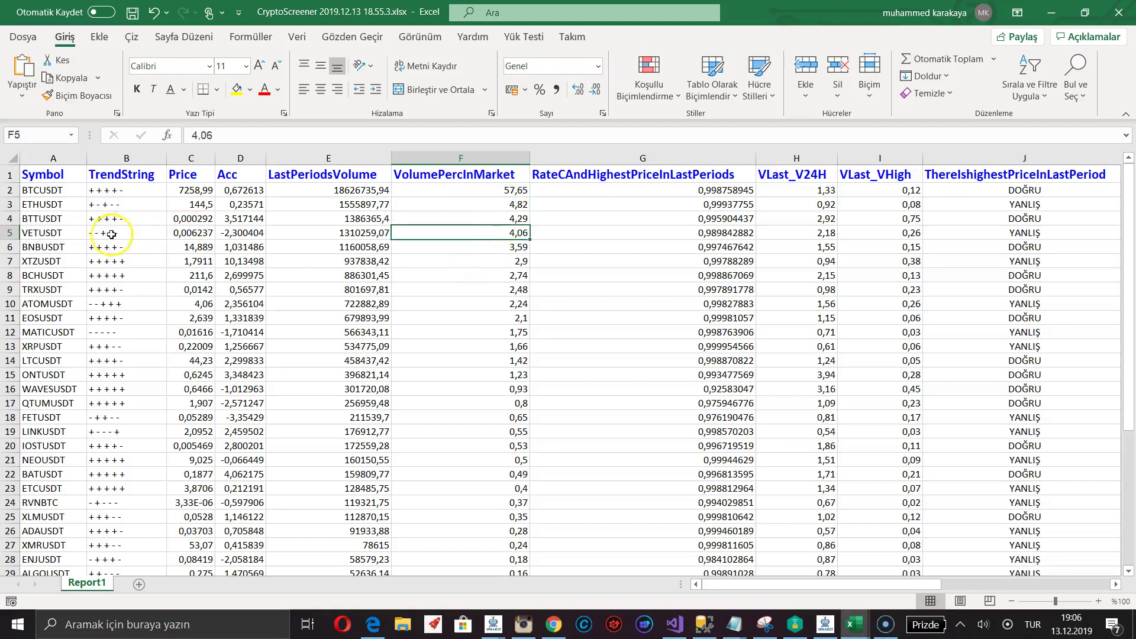
# Step: Examine the BTTUSDT entry, checking its VolumePercInMarket and Acc values, and highlight its whole row
pyautogui.click(39, 220)
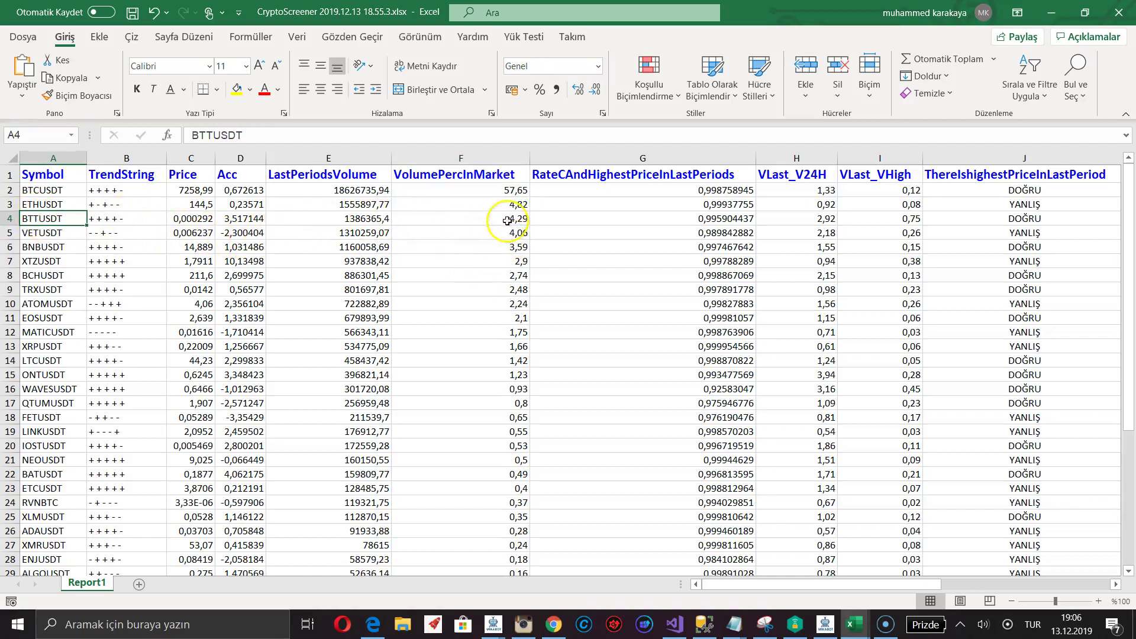
pyautogui.click(435, 219)
pyautogui.click(258, 221)
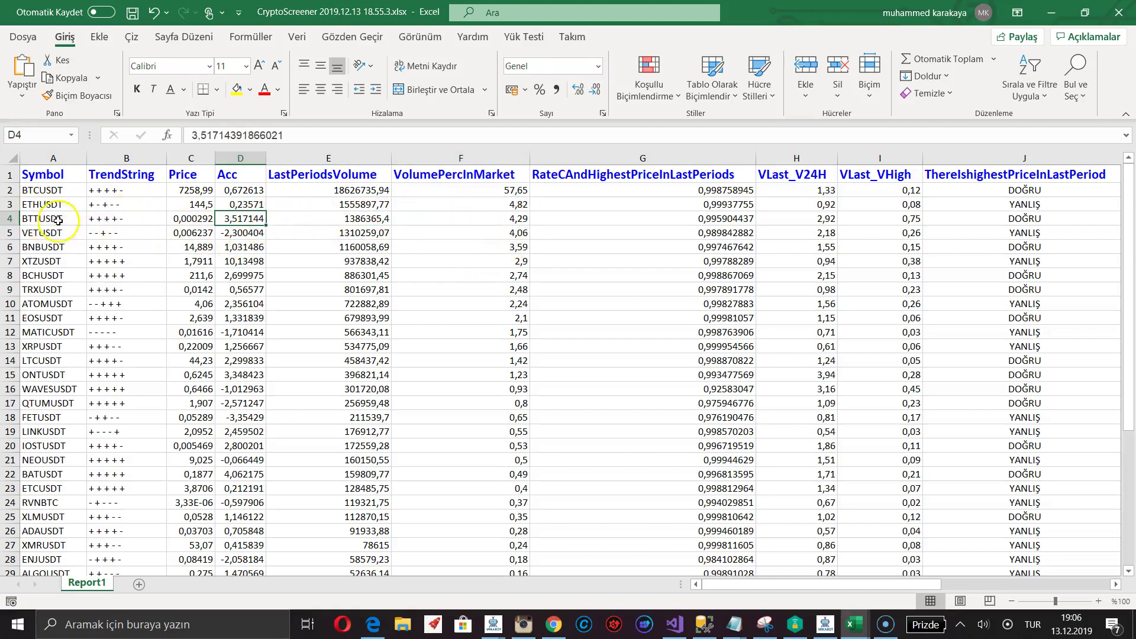
pyautogui.click(13, 219)
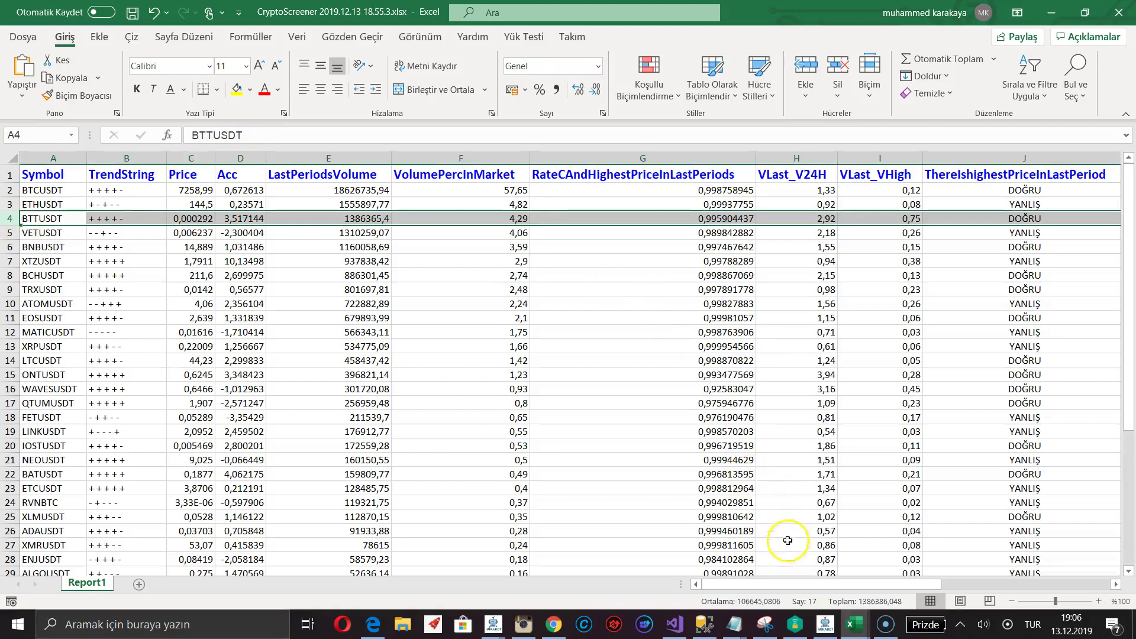
# Step: Compare BTCUSDT's market volume share with the coins below it, highlighting VolumePercInMarket cells F3:F16
pyautogui.click(453, 217)
pyautogui.click(476, 205)
pyautogui.click(482, 194)
pyautogui.click(487, 208)
pyautogui.moveTo(487, 207); pyautogui.dragTo(519, 392)
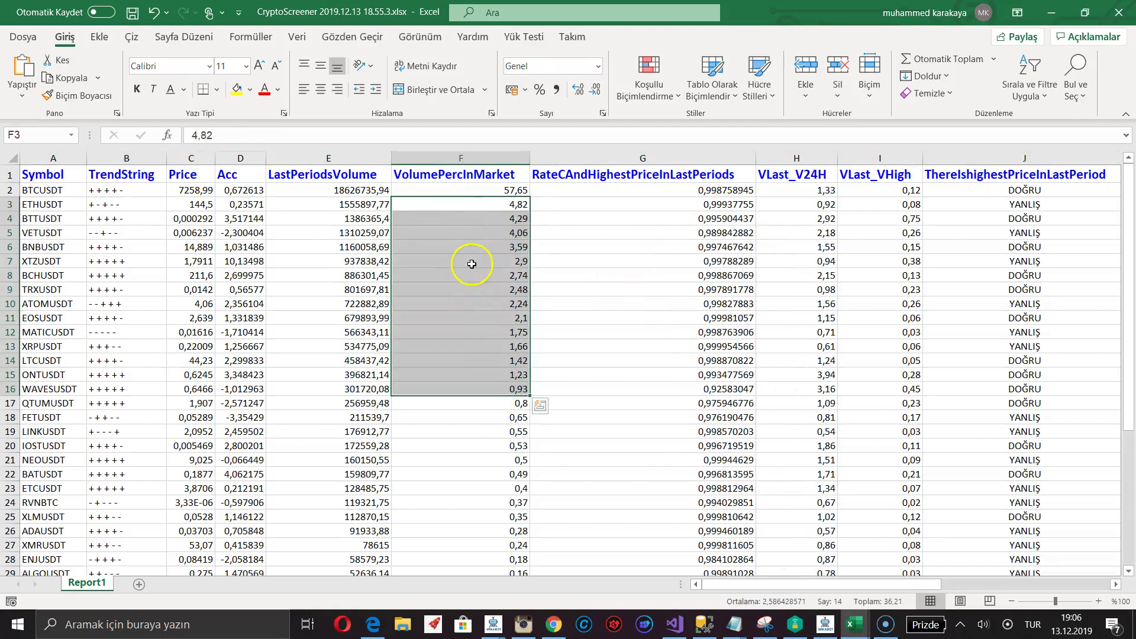
pyautogui.click(515, 219)
pyautogui.click(507, 193)
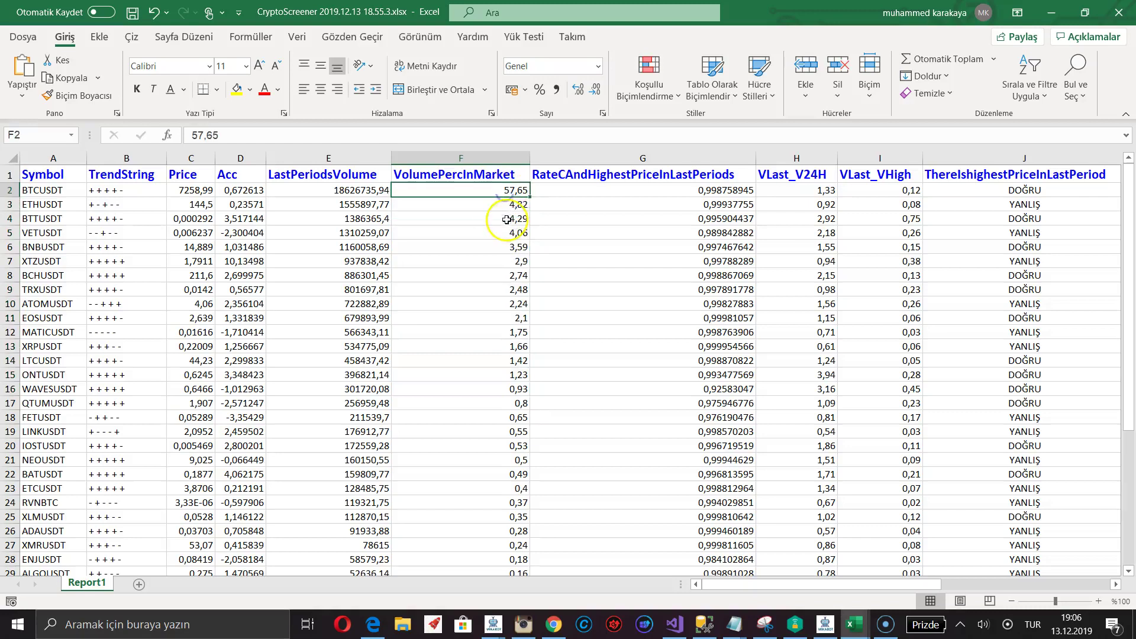
# Step: Review the TrendString patterns down the whole report, highlighting the column's entries from row 2
pyautogui.scroll(-8, 25, 355)
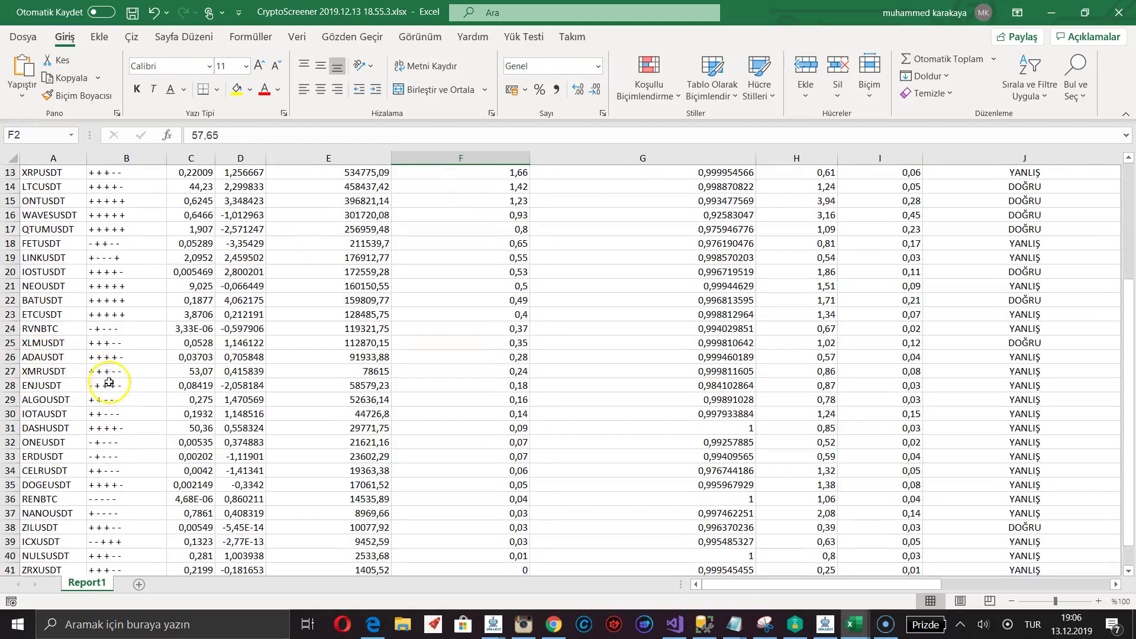
pyautogui.moveTo(118, 397); pyautogui.dragTo(114, 105)
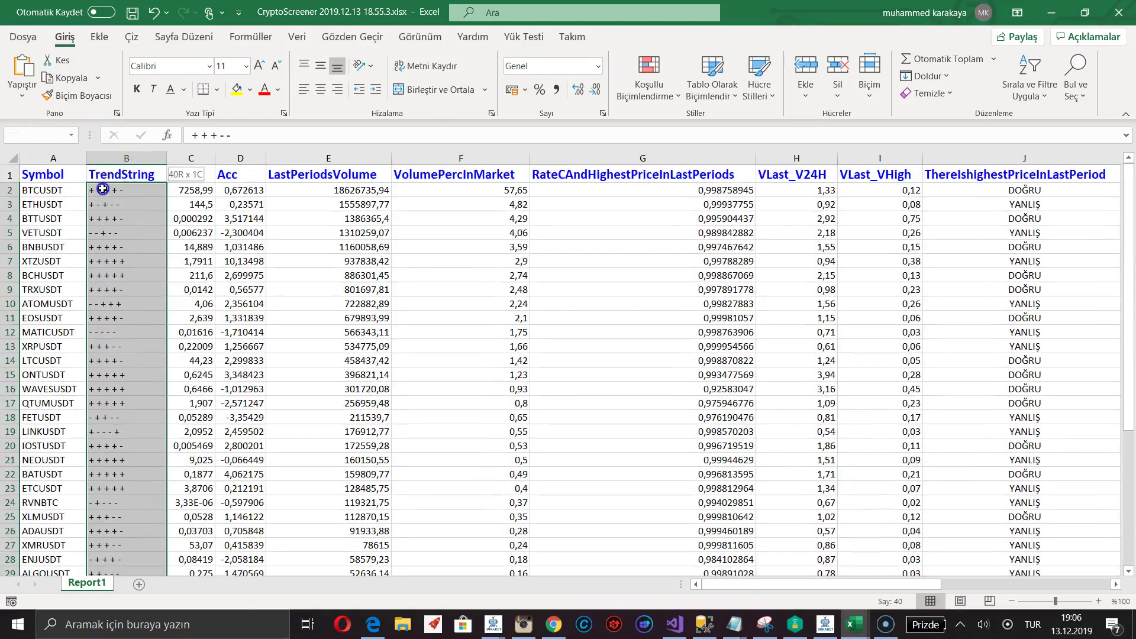
pyautogui.moveTo(240, 275); pyautogui.dragTo(242, 289)
pyautogui.moveTo(108, 188); pyautogui.dragTo(133, 546)
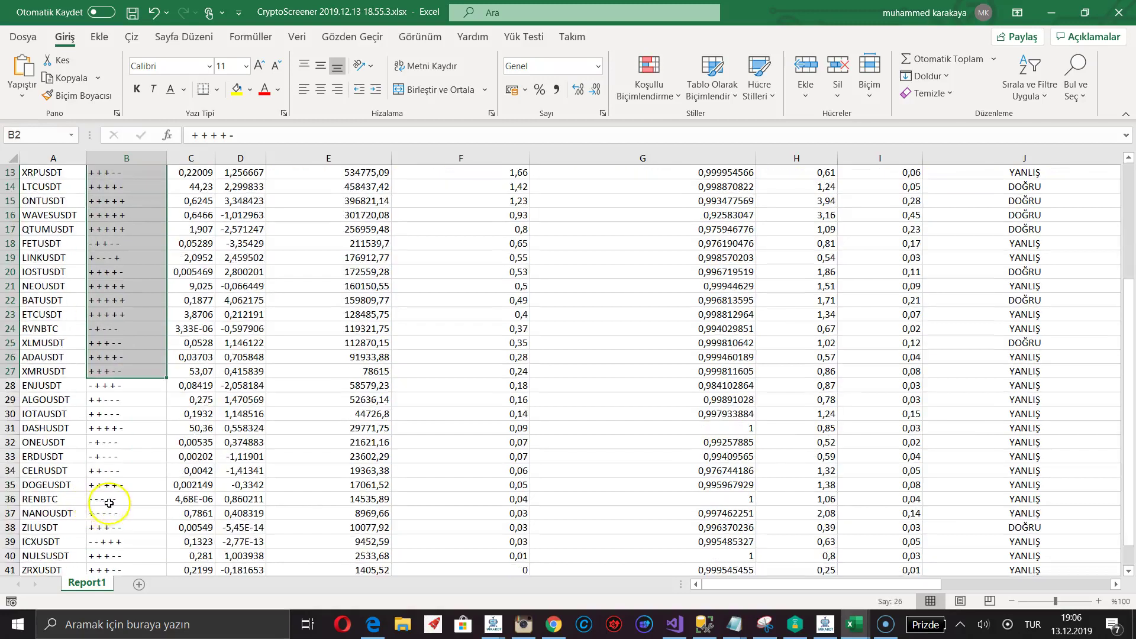
pyautogui.scroll(-2, 95, 500)
pyautogui.scroll(6, 106, 502)
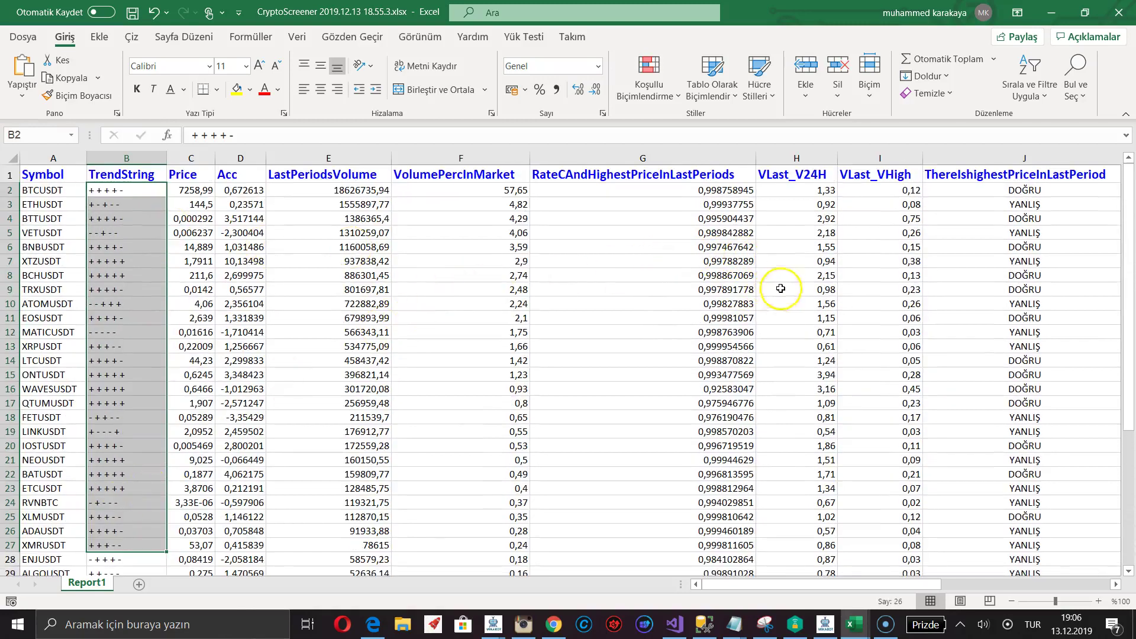
# Step: Sort the report by the VLast_V24H column from largest to smallest
pyautogui.click(722, 214)
pyautogui.click(722, 190)
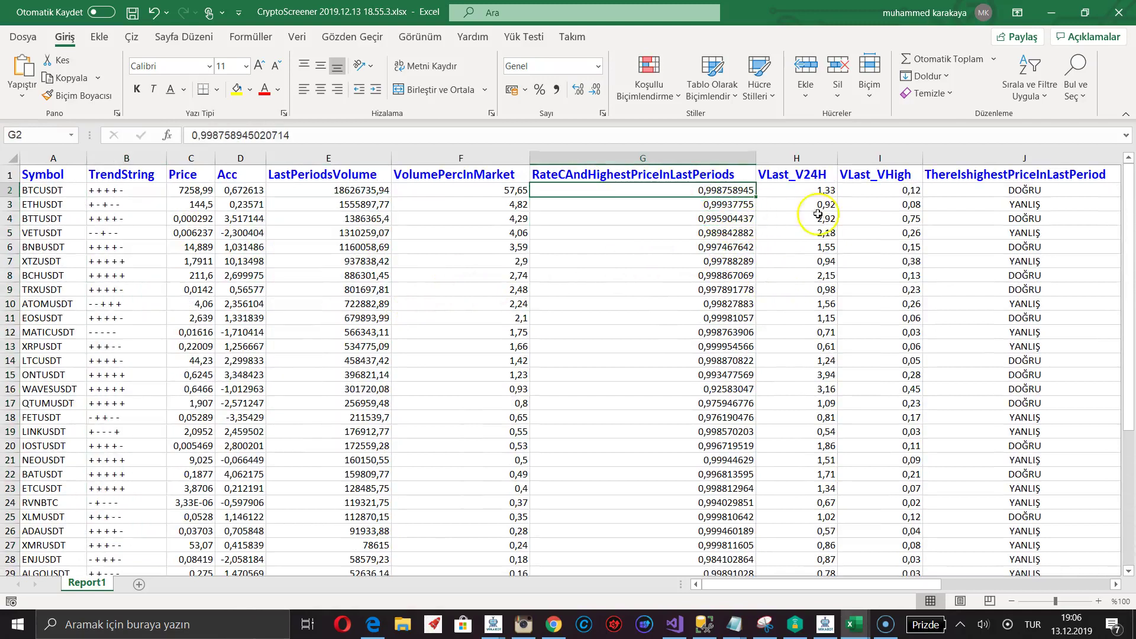
pyautogui.click(804, 190)
pyautogui.click(1030, 86)
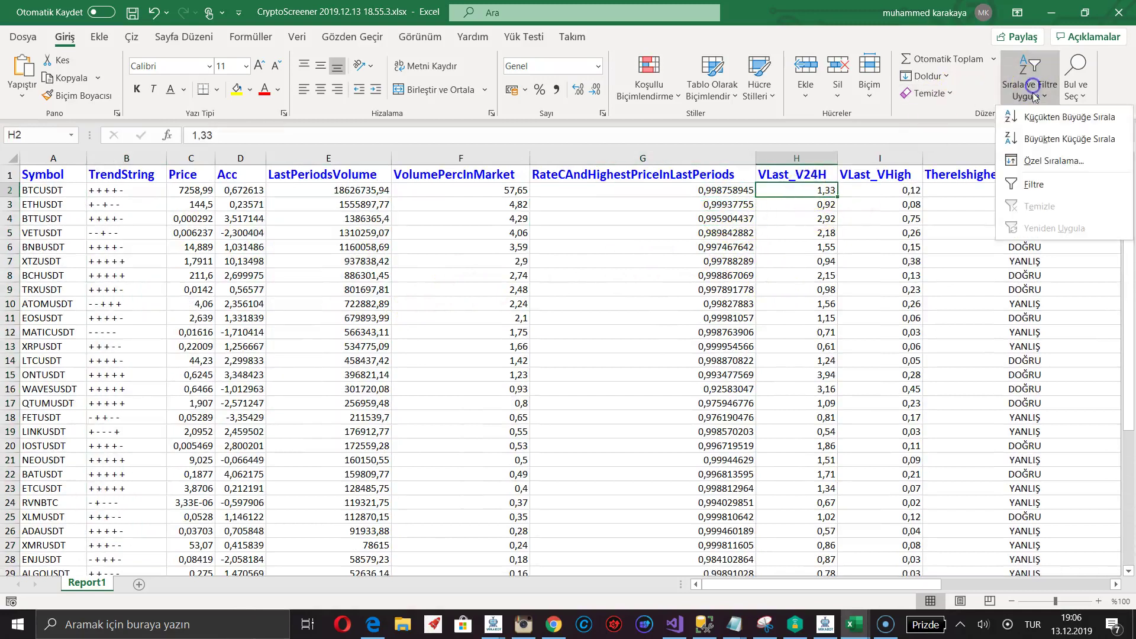
pyautogui.click(1045, 141)
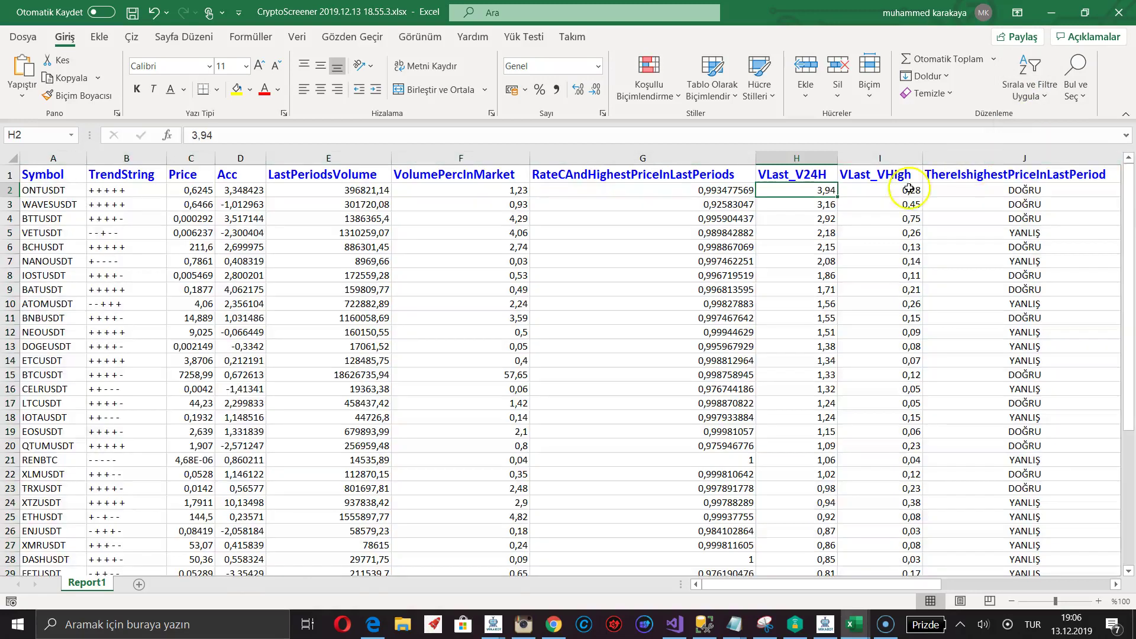
# Step: Examine the top rows for ONTUSDT and WAVESUSDT, including the Acc value of WAVESUSDT
pyautogui.click(48, 190)
pyautogui.moveTo(12, 190); pyautogui.dragTo(14, 221)
pyautogui.press('Up')
pyautogui.press('Up')
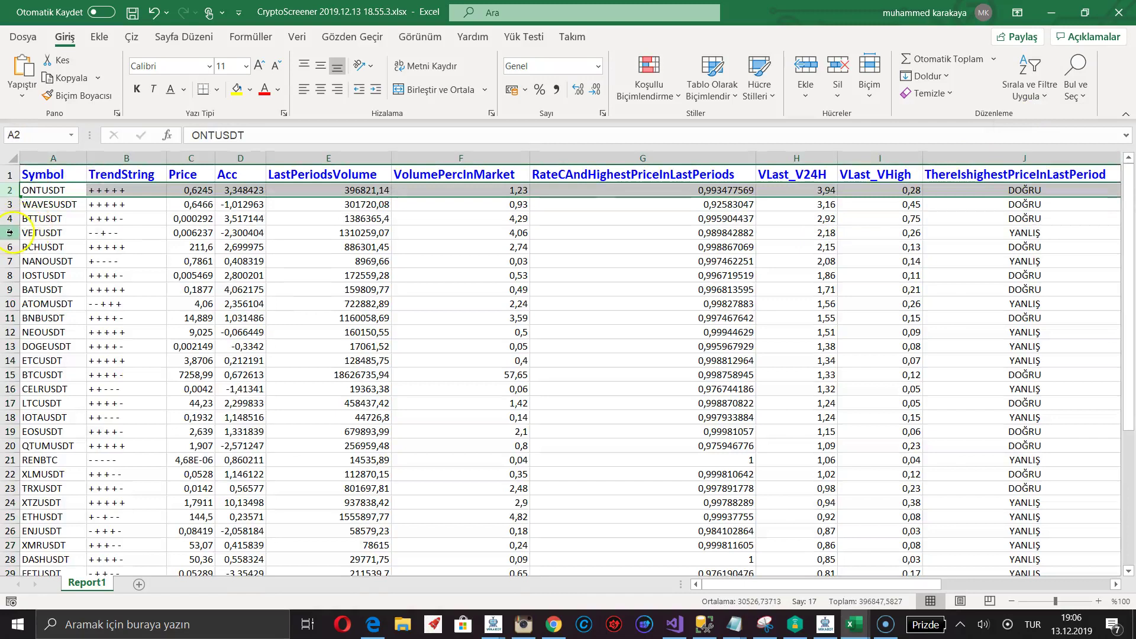
pyautogui.click(12, 205)
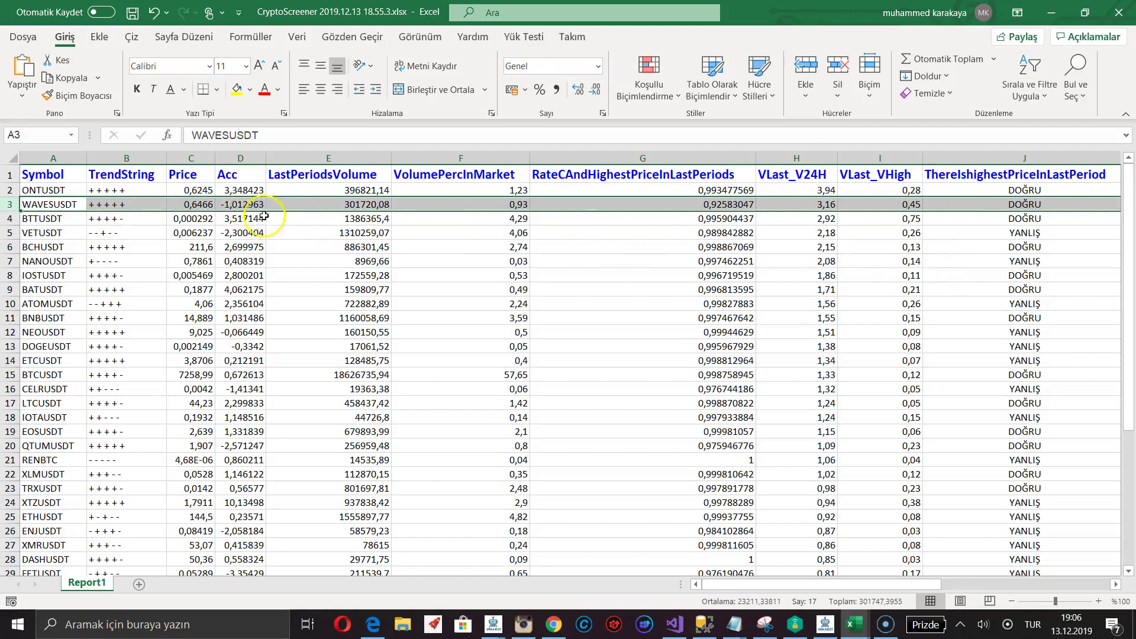
pyautogui.click(241, 206)
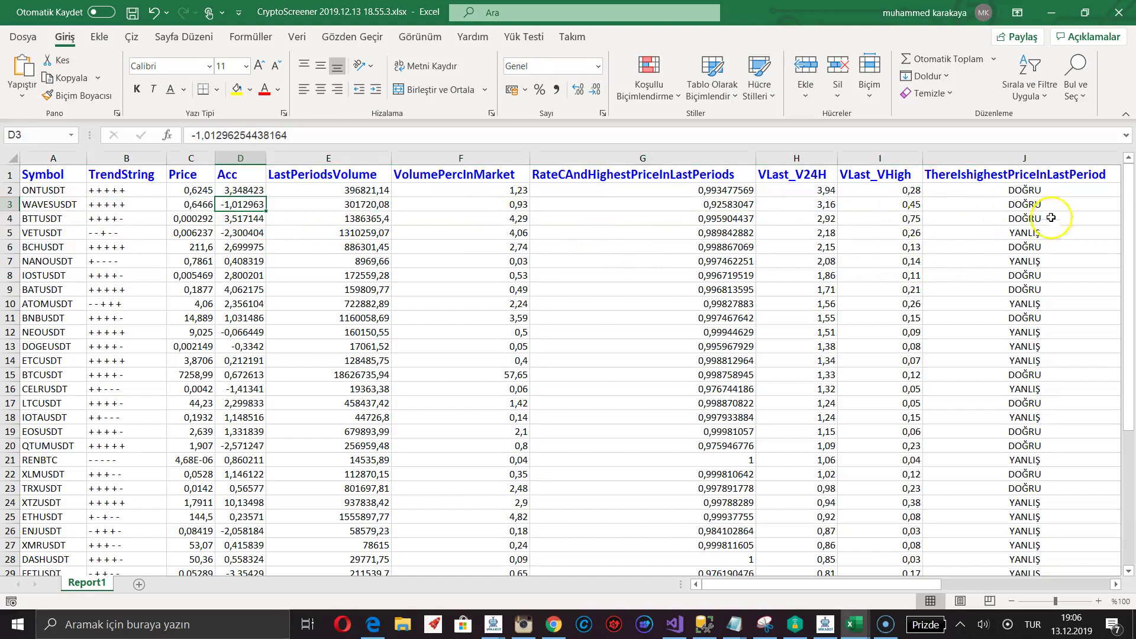
# Step: Check the ThereIshighestPriceInLastPeriod column for the top two coins and highlight the WAVESUSDT row
pyautogui.click(1030, 191)
pyautogui.click(1040, 176)
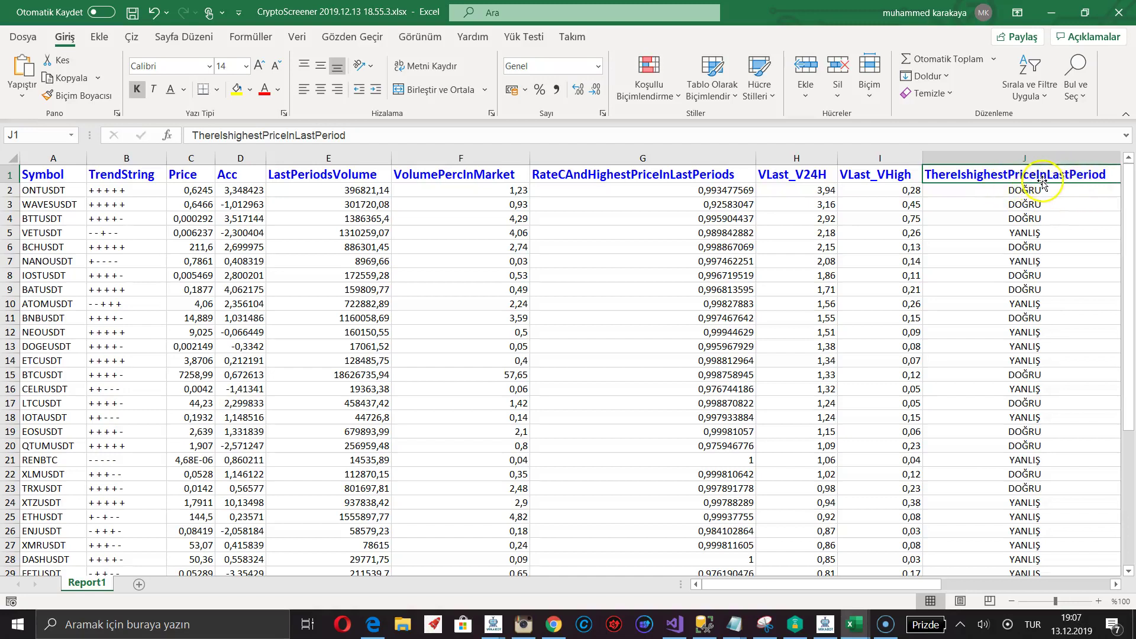
pyautogui.click(1027, 206)
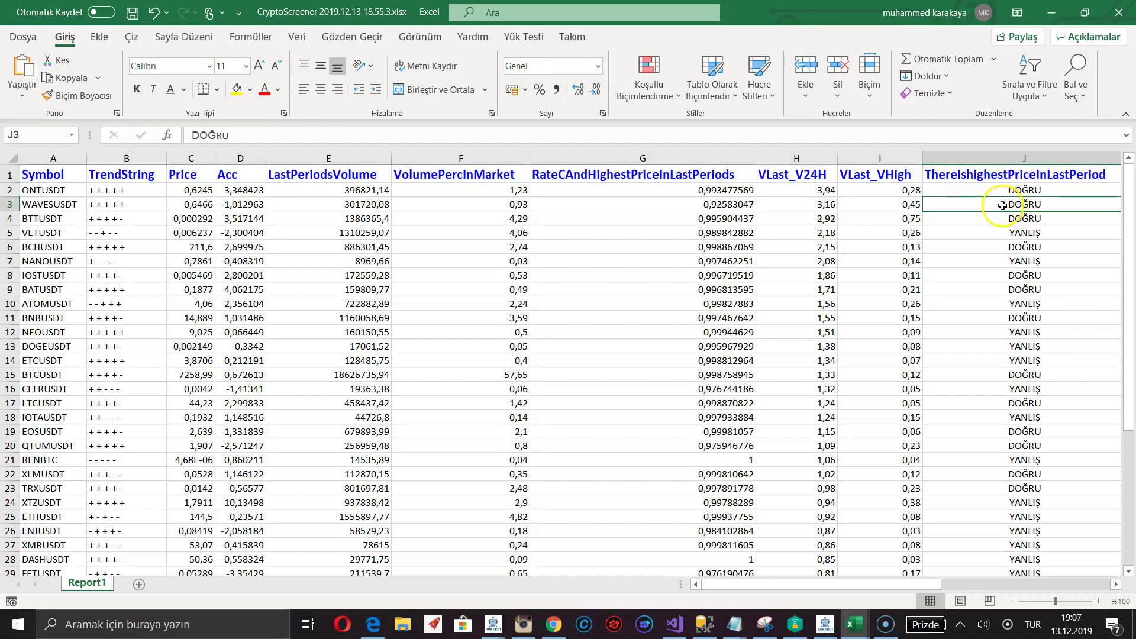
pyautogui.click(12, 204)
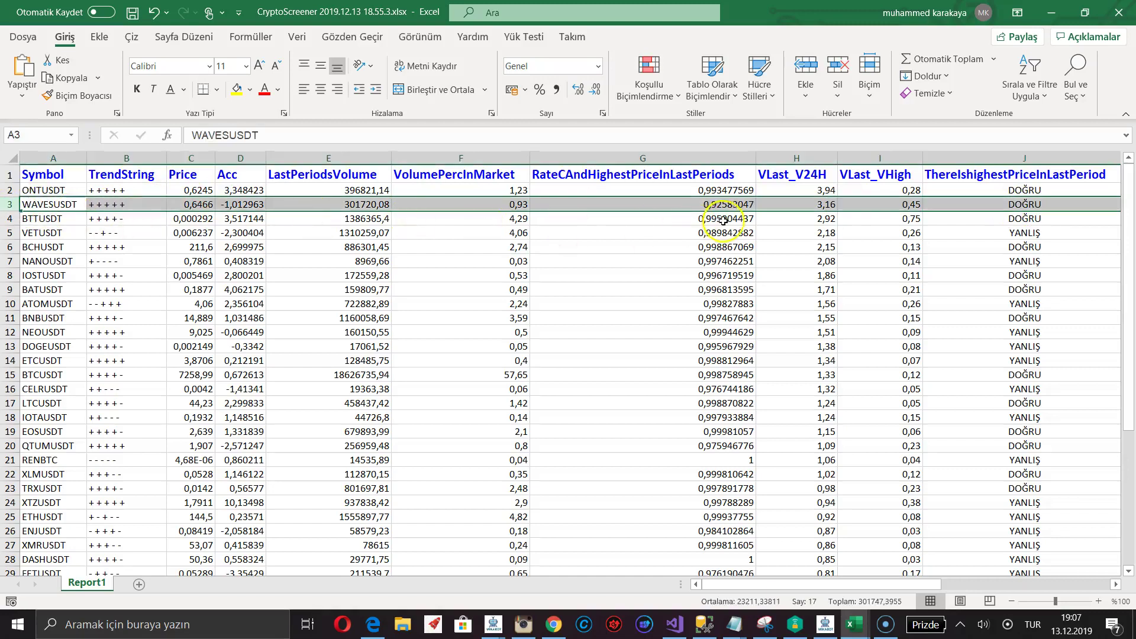
# Step: Compare the Acc value of WAVESUSDT with its recent volume, highest-price flag and VLast_V24H ratio
pyautogui.click(242, 205)
pyautogui.click(244, 219)
pyautogui.click(244, 206)
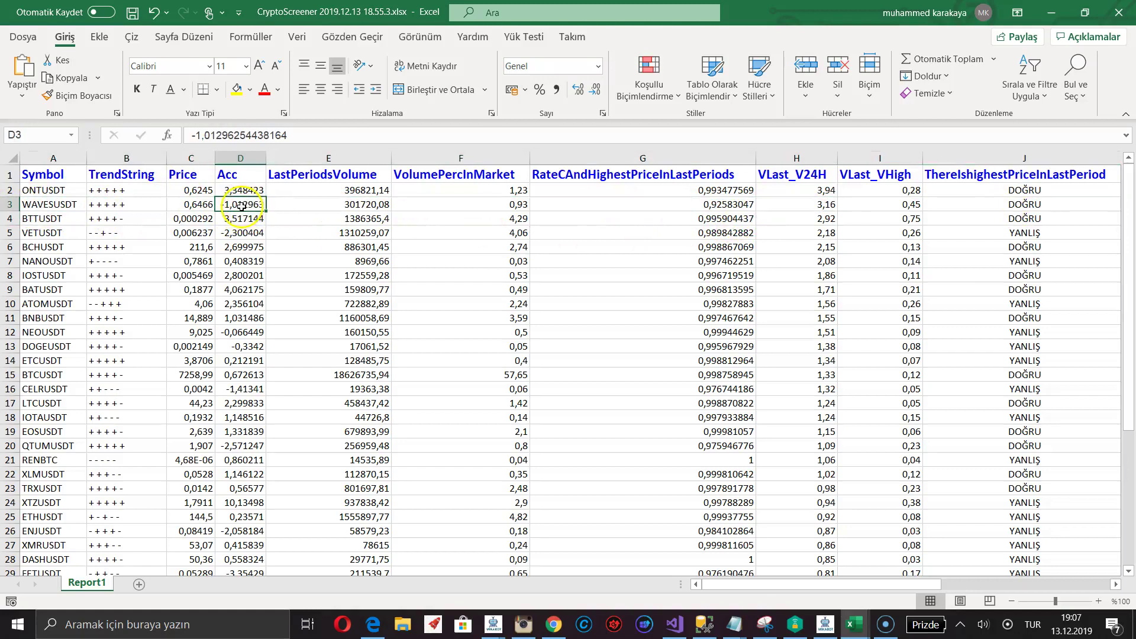
pyautogui.click(291, 205)
pyautogui.click(254, 205)
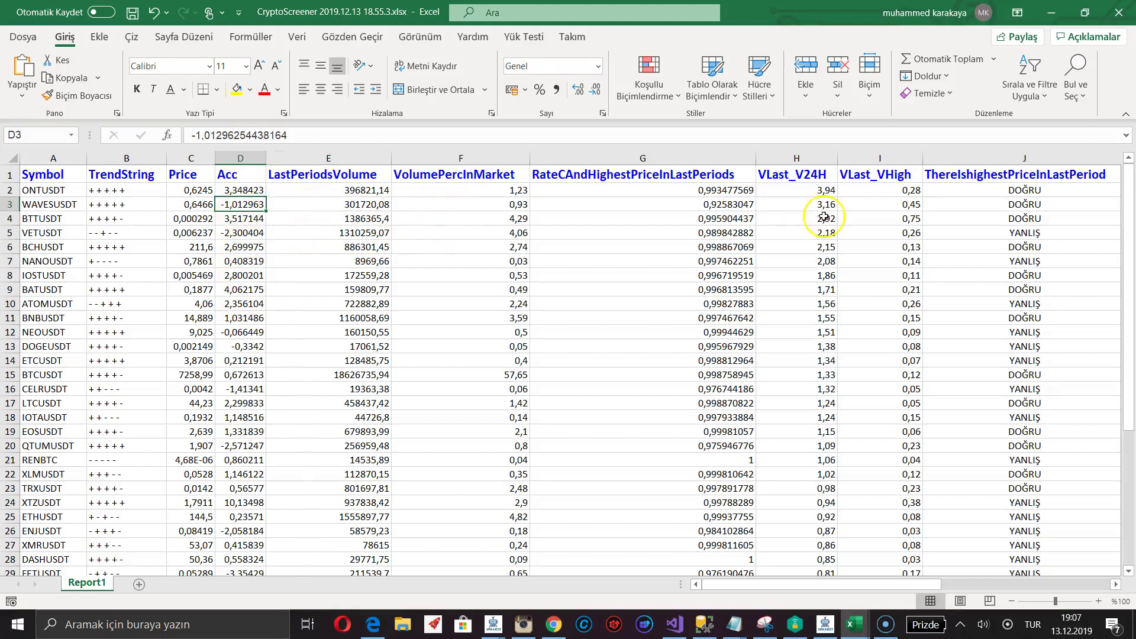
pyautogui.click(1033, 206)
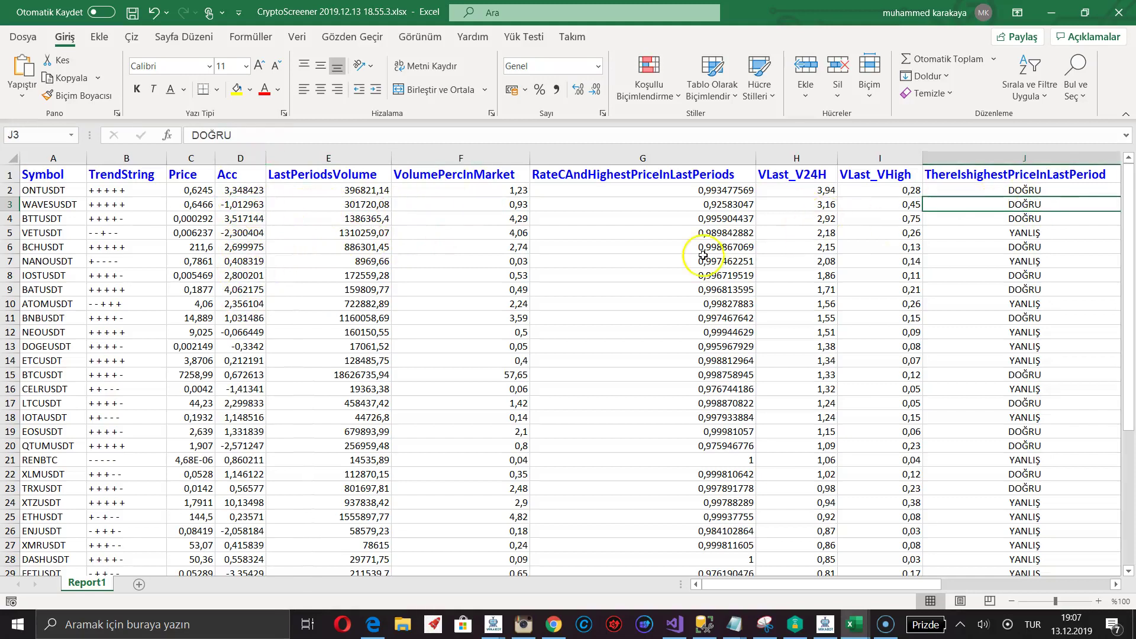
pyautogui.click(827, 203)
# Step: Sort the report by the VLast_VHigh column from largest to smallest
pyautogui.click(846, 187)
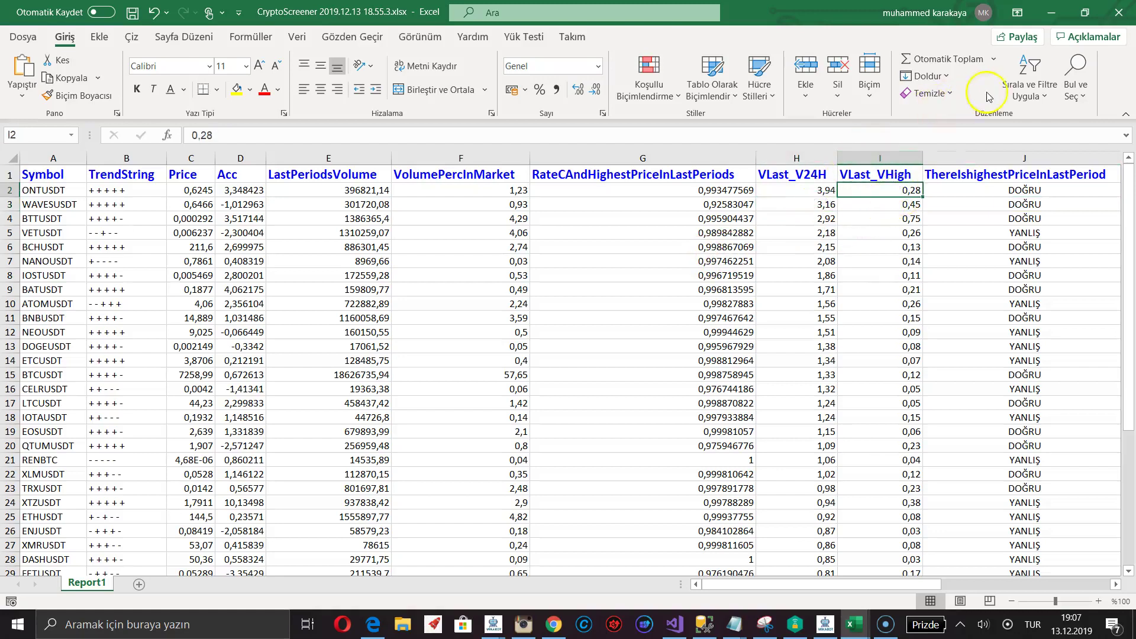
pyautogui.click(1028, 89)
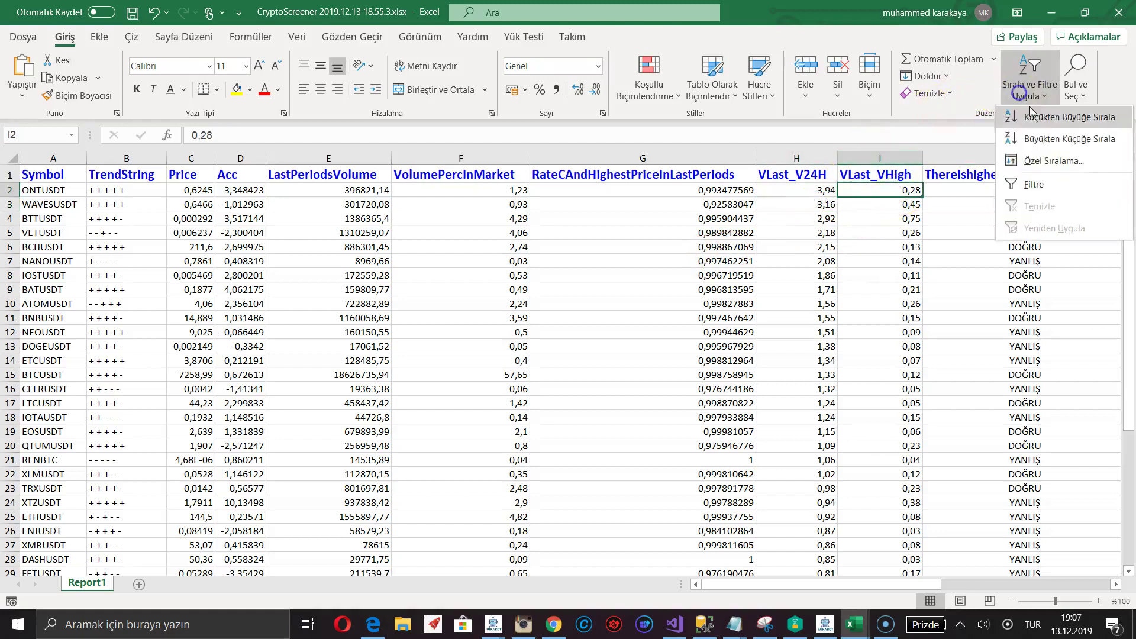
pyautogui.click(1037, 144)
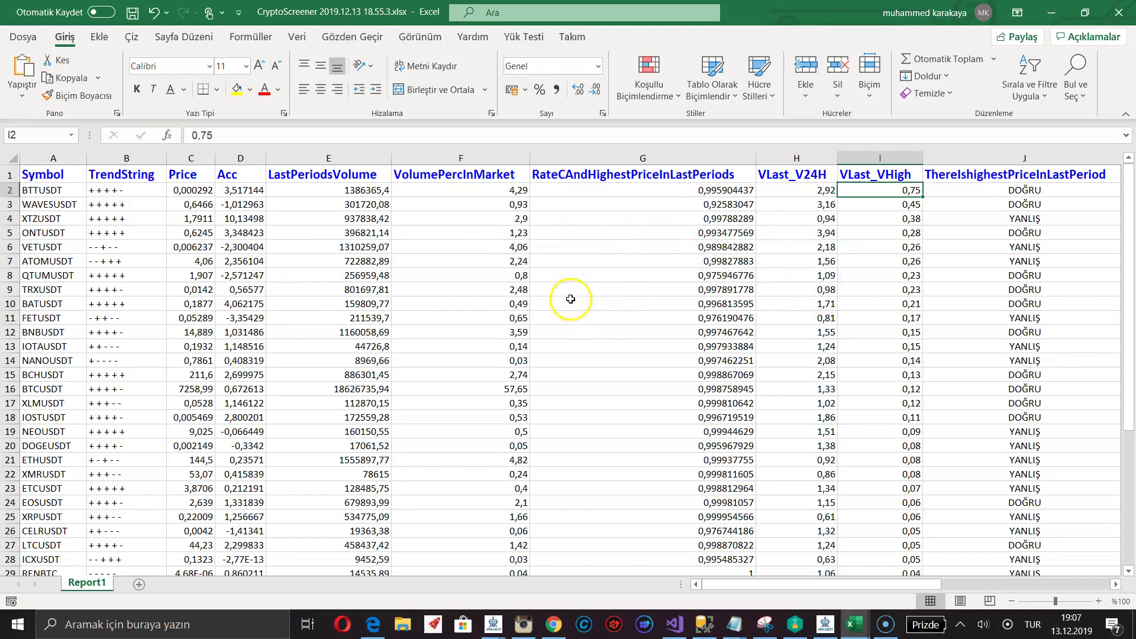
# Step: Compare the VLast_VHigh values of BTTUSDT and WAVESUSDT, highlight the BTTUSDT row and look over the rest of the list
pyautogui.click(886, 201)
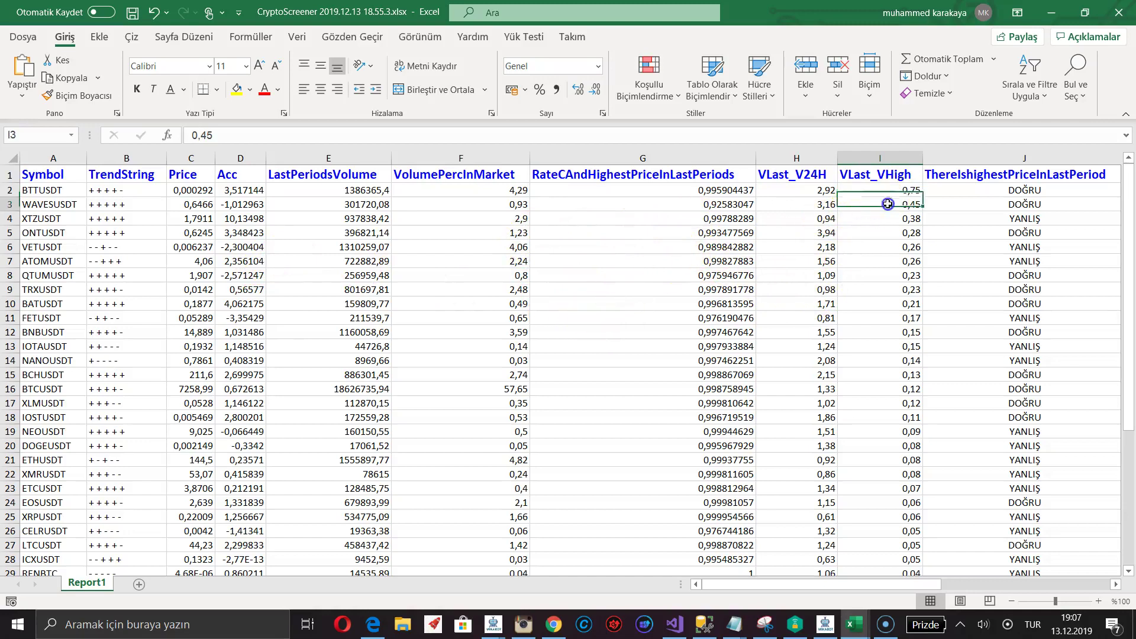
pyautogui.click(884, 190)
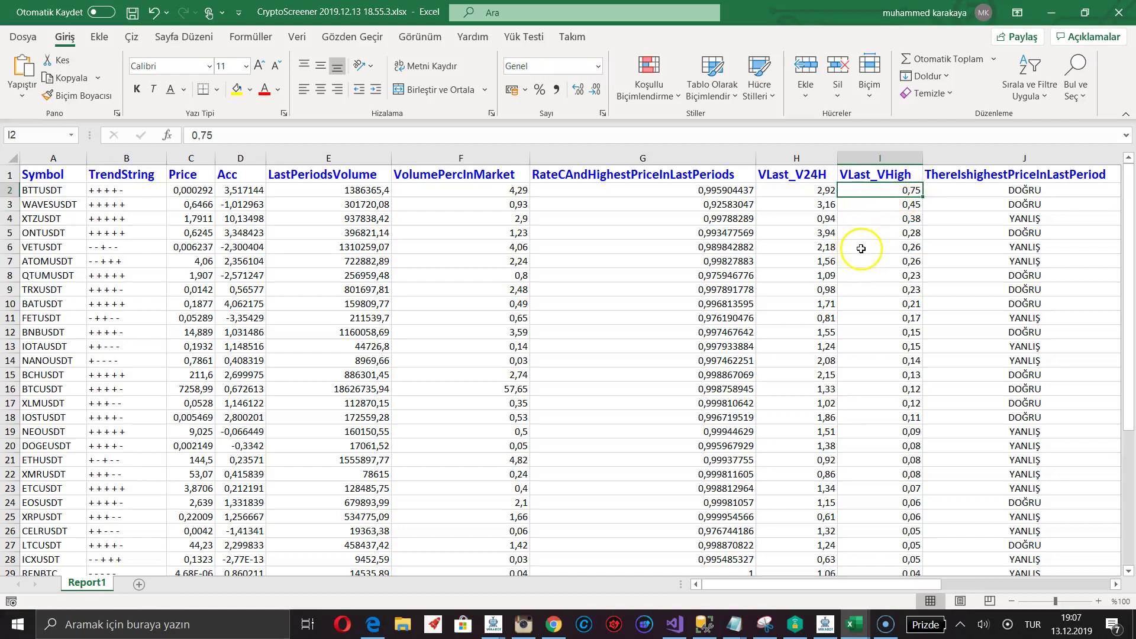
pyautogui.click(900, 204)
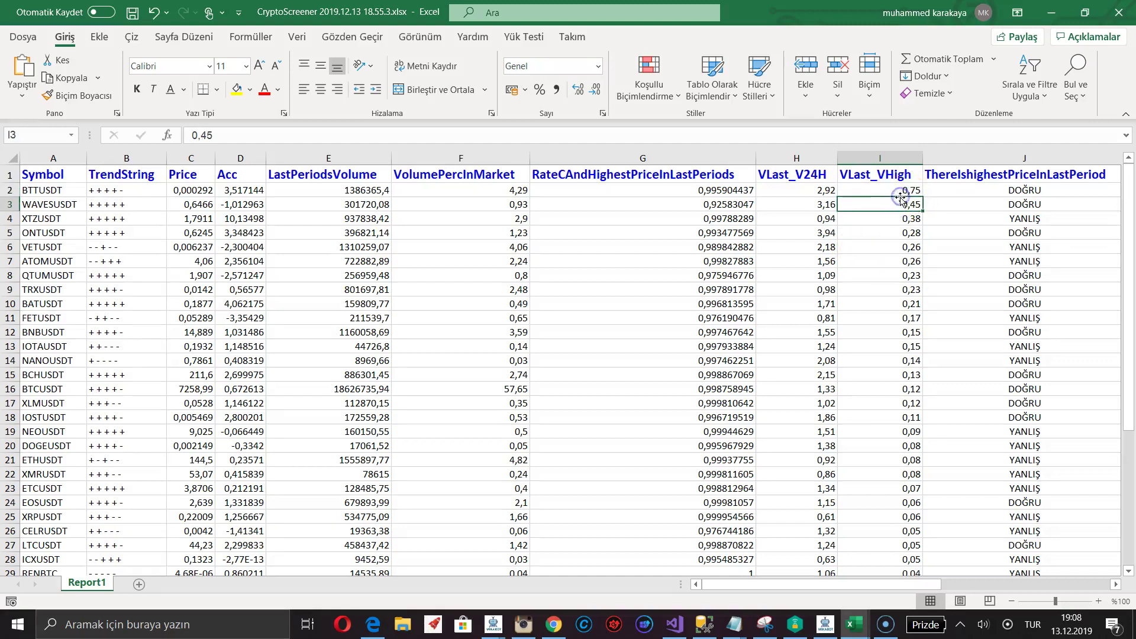
pyautogui.click(891, 193)
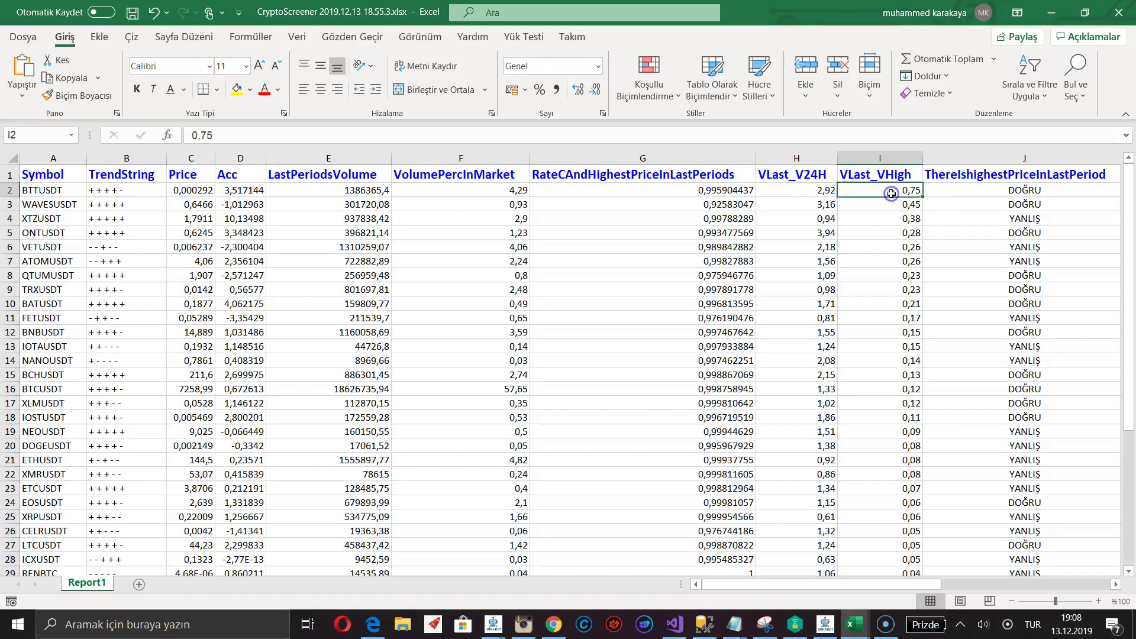
pyautogui.click(889, 202)
pyautogui.click(890, 194)
pyautogui.click(12, 190)
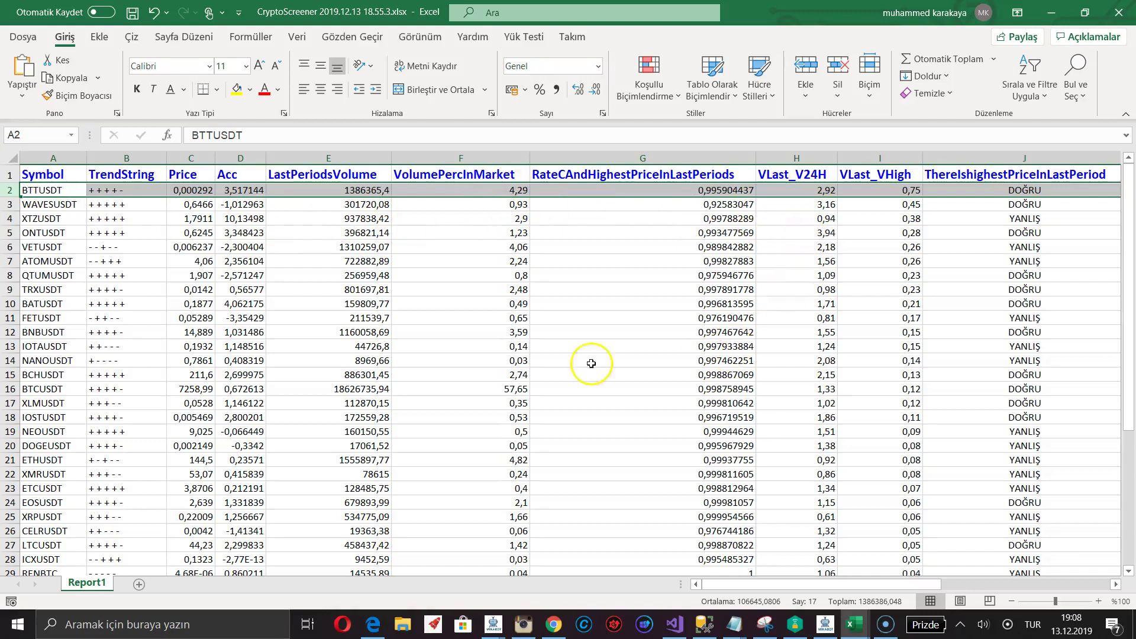
pyautogui.scroll(-6, 460, 218)
pyautogui.scroll(6, 465, 224)
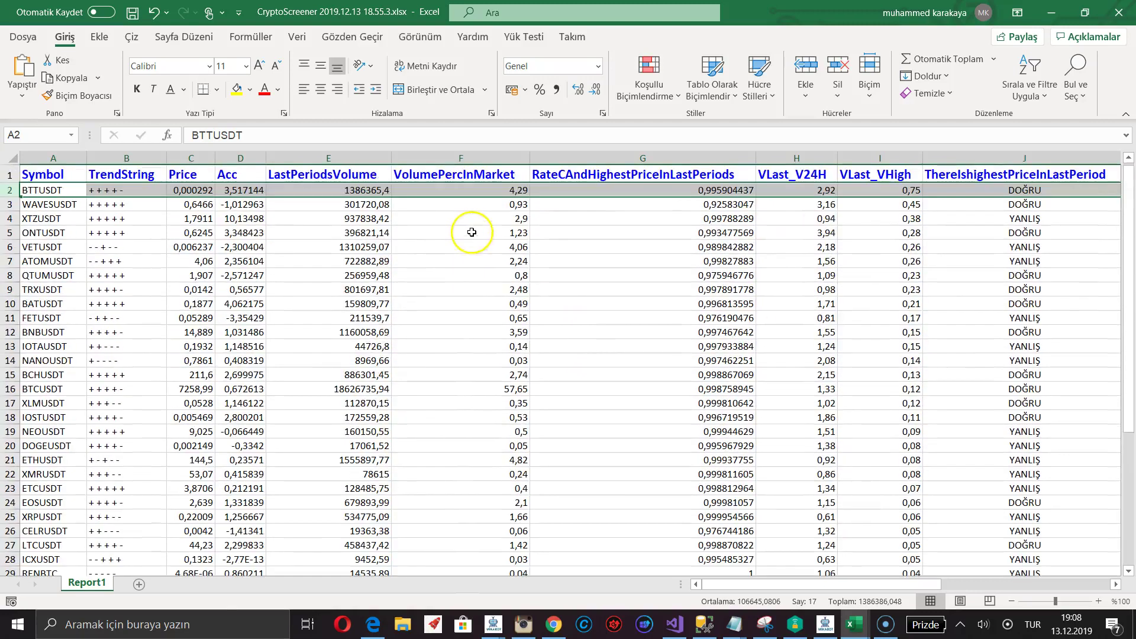
# Step: Sort the report by the Ch1w column from largest to smallest and return to the Symbol column
pyautogui.click(459, 201)
pyautogui.scroll(-4, 455, 254)
pyautogui.moveTo(820, 584); pyautogui.dragTo(1045, 583)
pyautogui.scroll(4, 1027, 331)
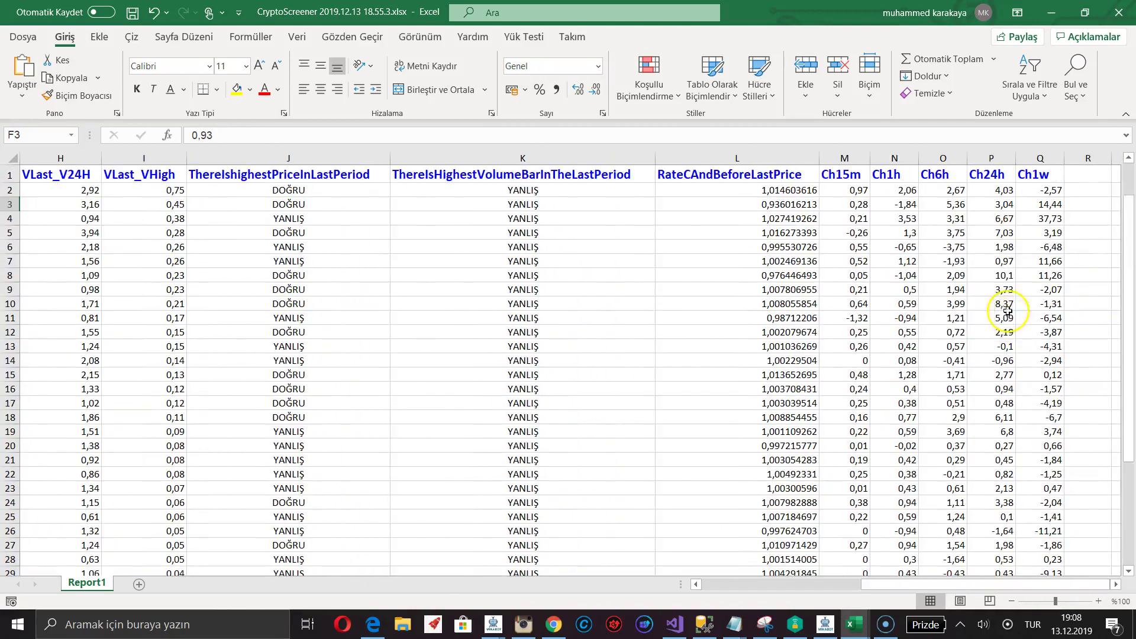
pyautogui.click(1044, 190)
pyautogui.click(1030, 89)
pyautogui.click(1039, 139)
pyautogui.moveTo(947, 584); pyautogui.dragTo(772, 600)
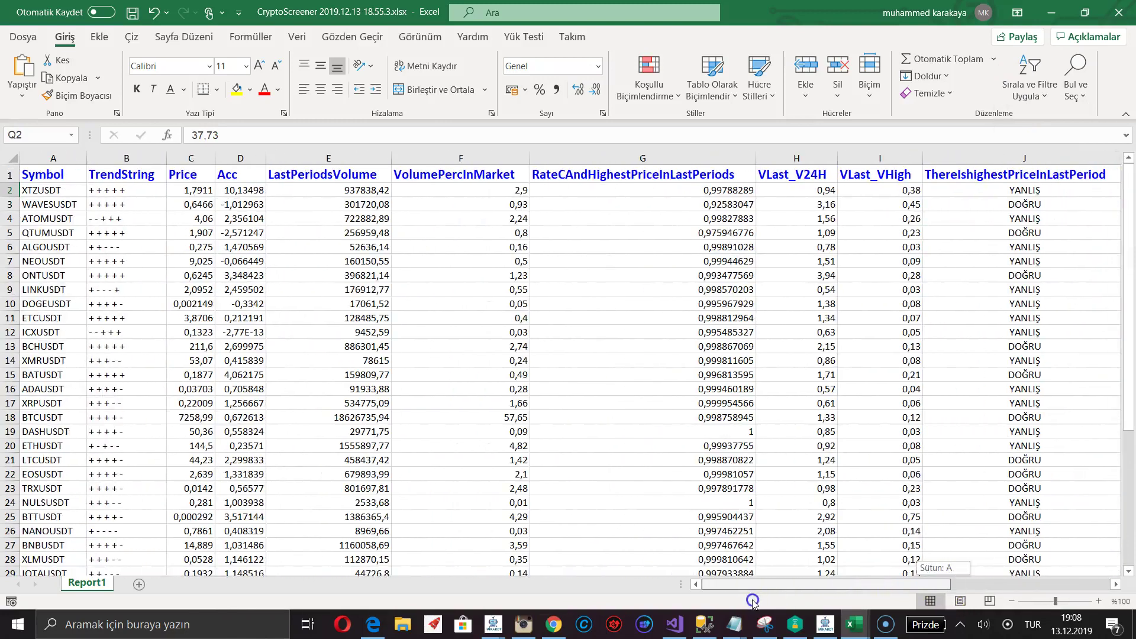
# Step: Examine the highest weekly changes in the first five rows of the Ch1w column
pyautogui.moveTo(781, 600); pyautogui.dragTo(1050, 583)
pyautogui.click(1047, 249)
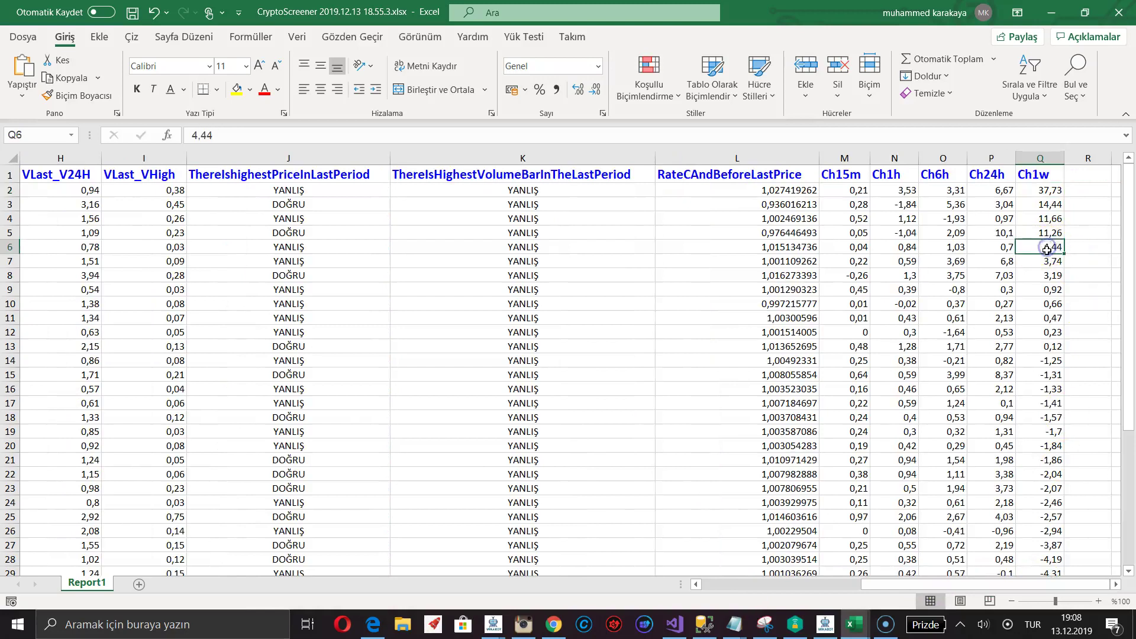
pyautogui.moveTo(1042, 190); pyautogui.dragTo(1051, 247)
pyautogui.click(1042, 207)
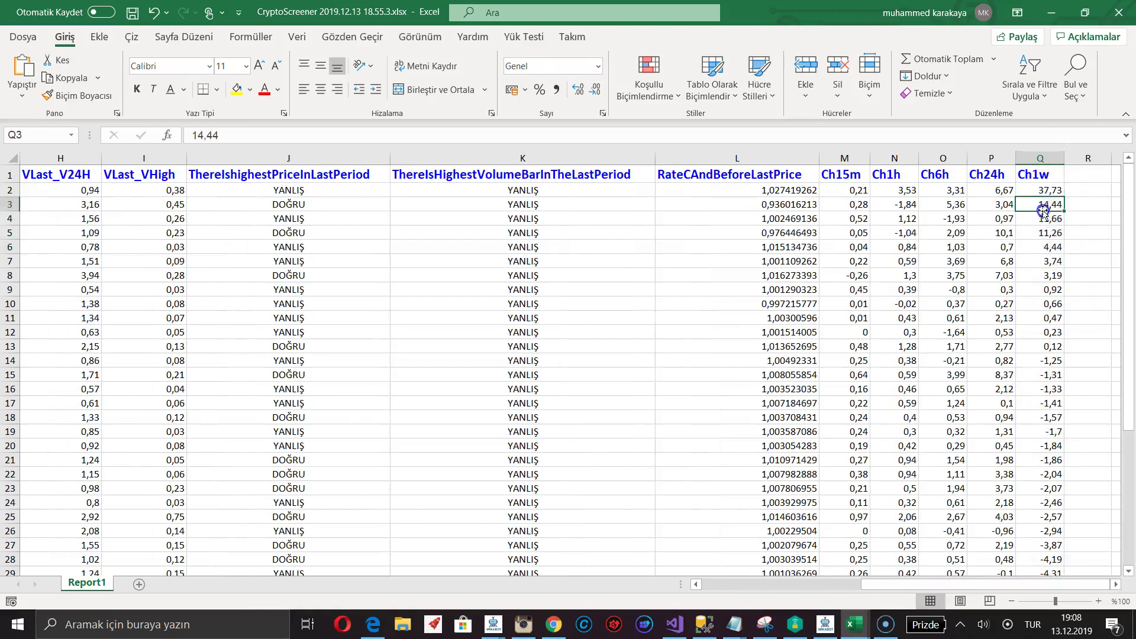
# Step: Check which symbols in the Symbol column belong to the coins with the highest weekly changes
pyautogui.moveTo(953, 586); pyautogui.dragTo(785, 588)
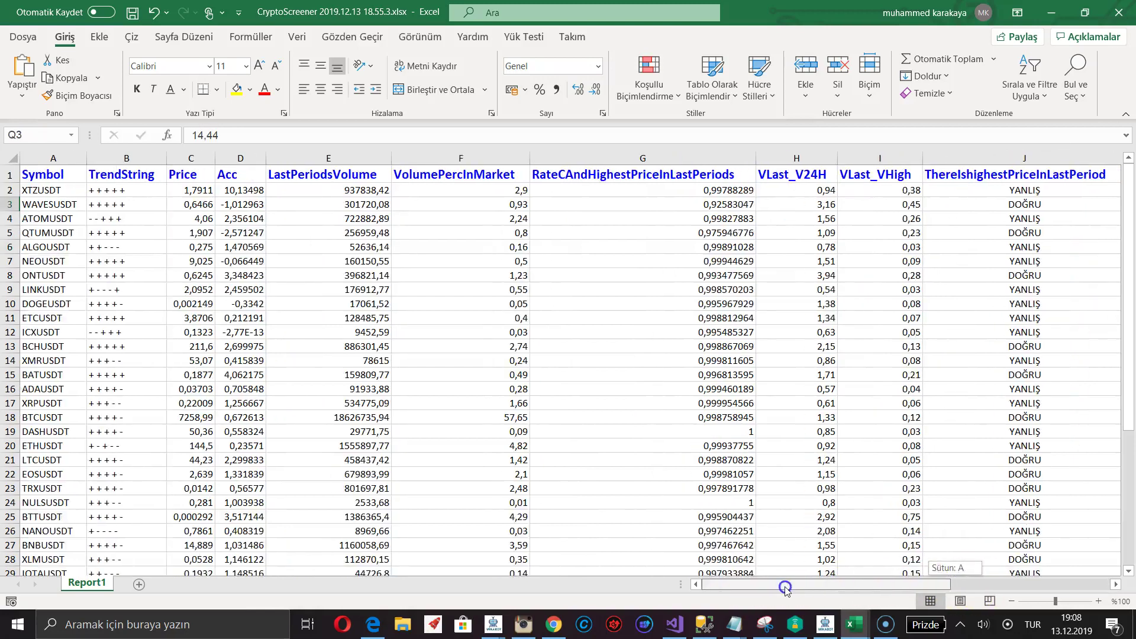
pyautogui.click(36, 240)
pyautogui.moveTo(42, 225); pyautogui.dragTo(38, 190)
pyautogui.click(46, 232)
pyautogui.press('Up')
pyautogui.press('Up')
pyautogui.press('Up')
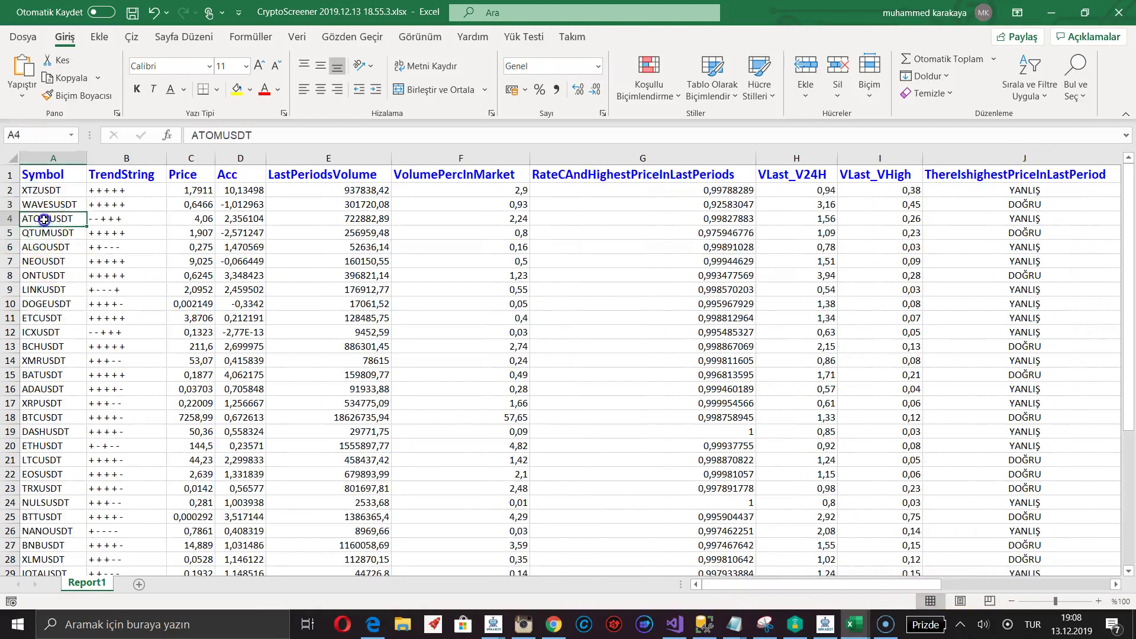
# Step: Sort the report by the Ch6h column from largest to smallest
pyautogui.moveTo(923, 584); pyautogui.dragTo(1121, 567)
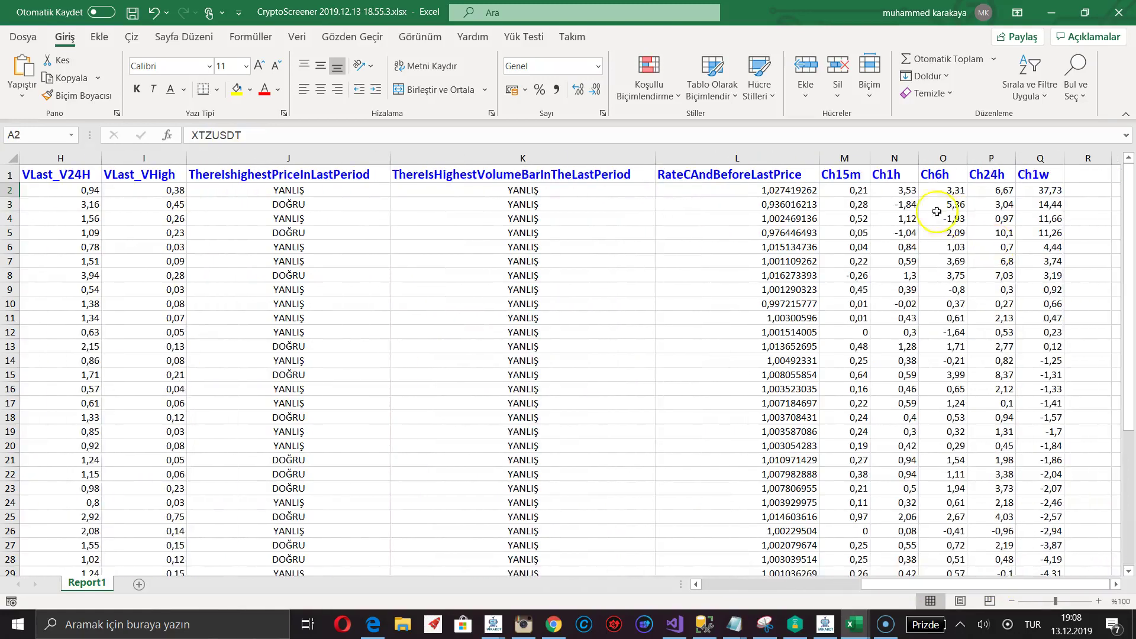
pyautogui.click(943, 190)
pyautogui.click(1032, 86)
pyautogui.click(1033, 125)
# Step: Check the symbols of the three coins with the highest six-hour change
pyautogui.moveTo(966, 584); pyautogui.dragTo(752, 584)
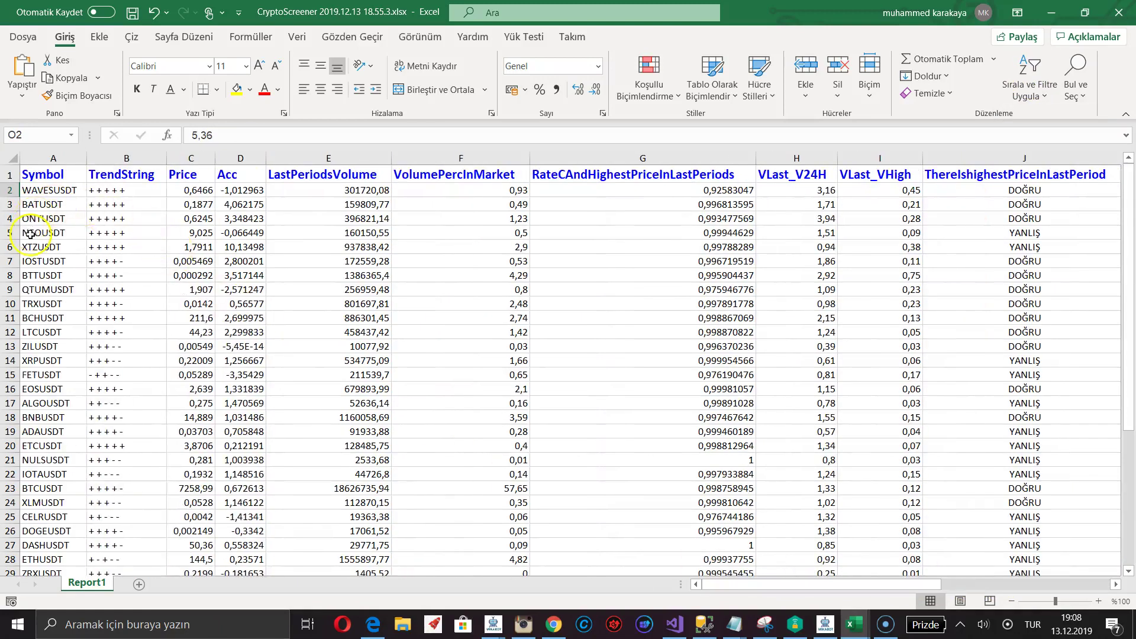
pyautogui.click(37, 208)
pyautogui.click(42, 218)
pyautogui.click(50, 192)
# Step: Switch to the CorrelationReport workbook and look over its Symbol, Count and NormCorrScore columns
pyautogui.click(849, 626)
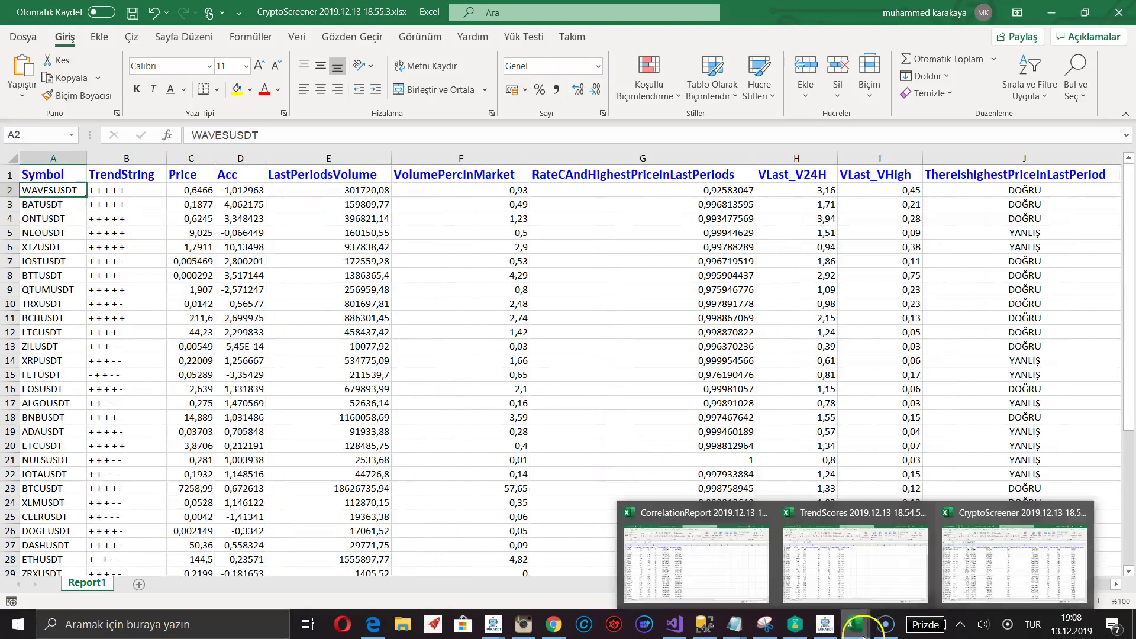
pyautogui.click(696, 565)
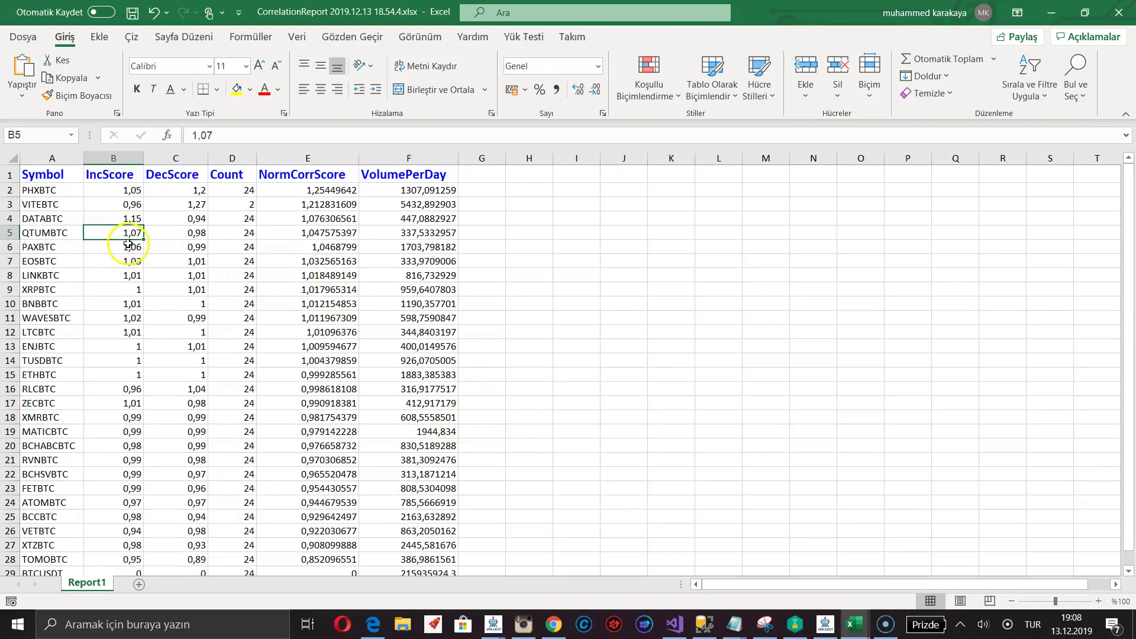
pyautogui.click(243, 290)
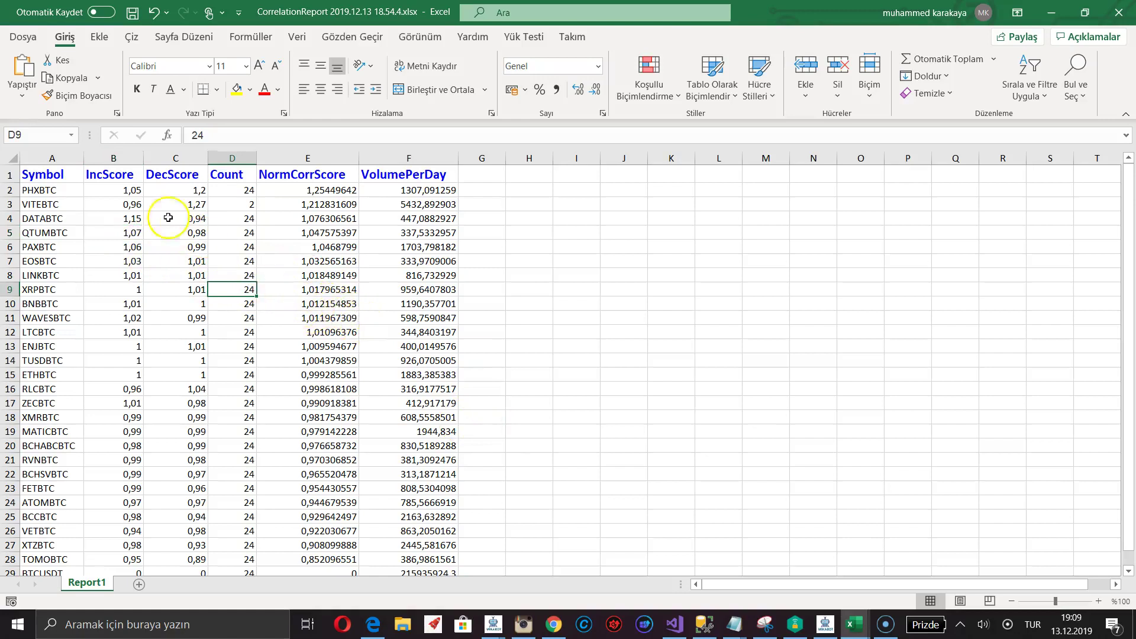
pyautogui.click(52, 191)
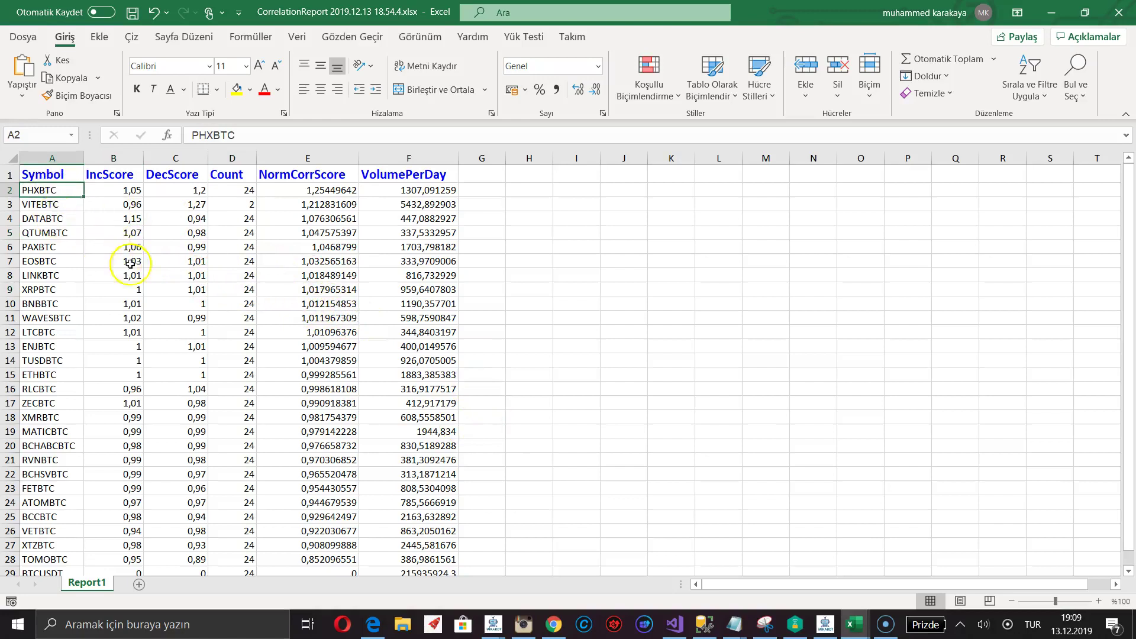
pyautogui.click(333, 332)
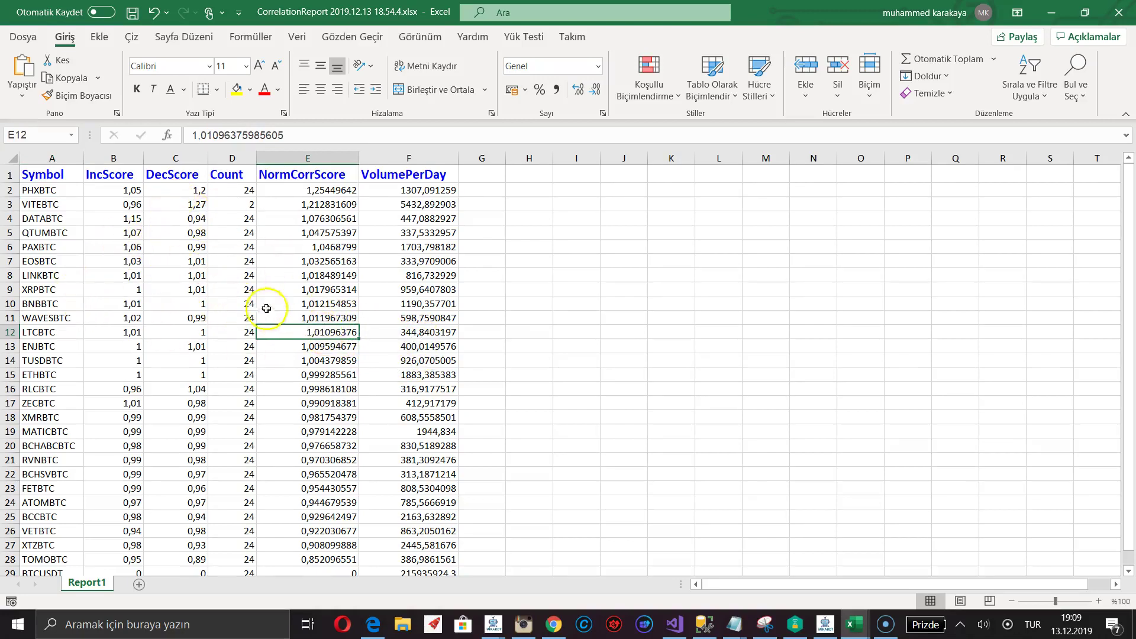
# Step: Go through the PHXBTC row's values from Symbol across to VolumePerDay
pyautogui.click(68, 190)
pyautogui.click(119, 190)
pyautogui.click(177, 190)
pyautogui.click(243, 190)
pyautogui.click(317, 190)
pyautogui.click(440, 190)
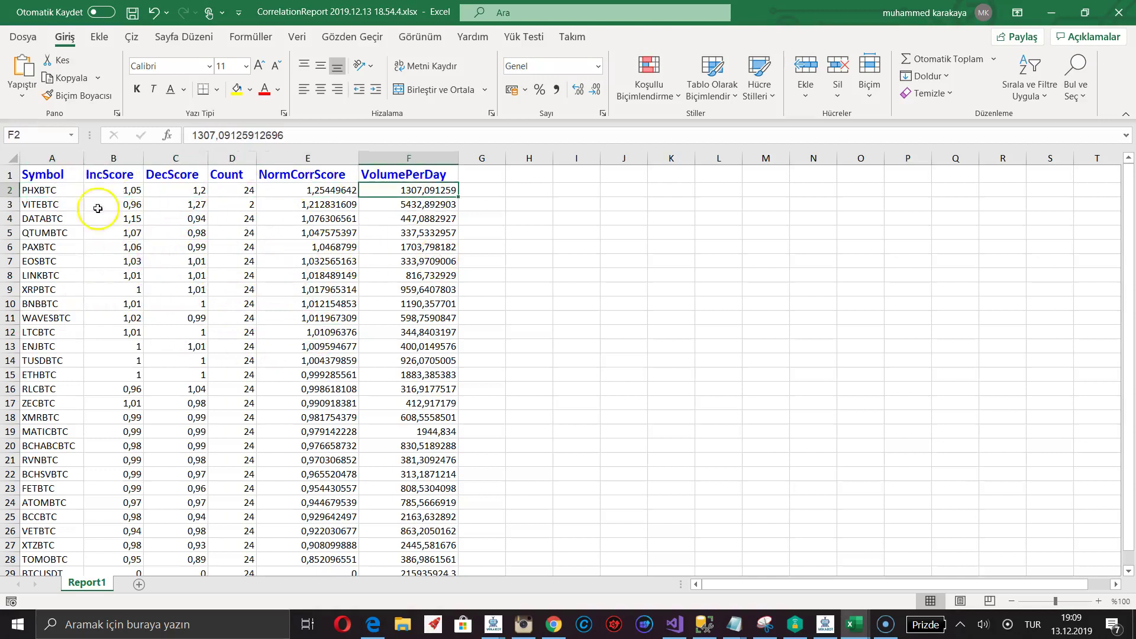
# Step: Check the IncScore values of VITEBTC and DATABTC and look over the rest of the correlation list
pyautogui.click(120, 203)
pyautogui.click(127, 220)
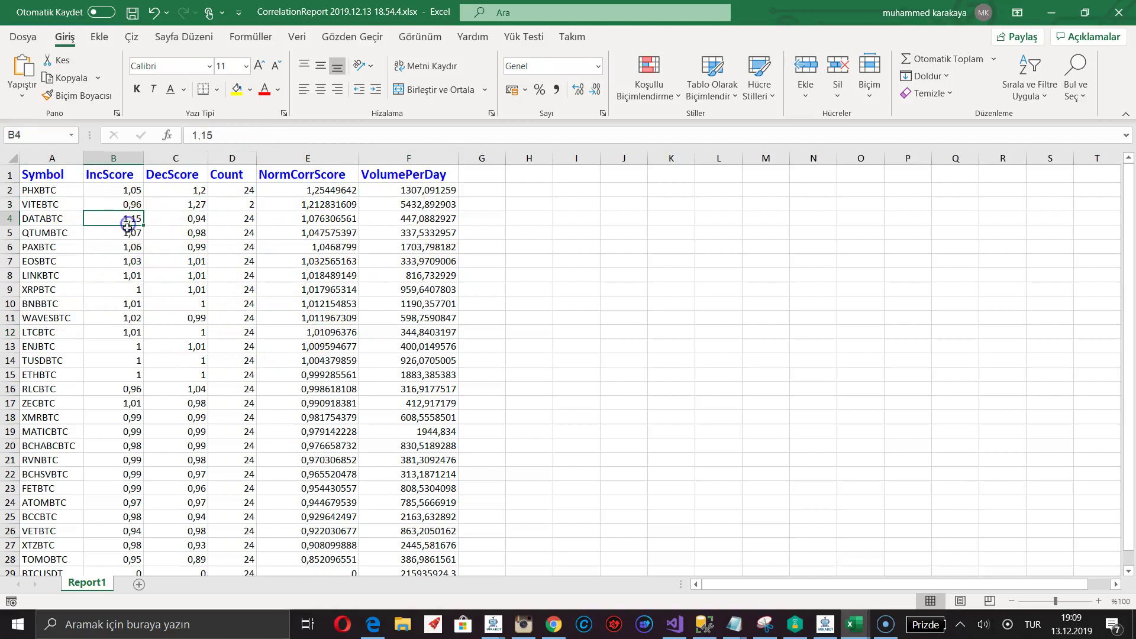
pyautogui.scroll(-4, 136, 284)
pyautogui.scroll(4, 139, 300)
# Step: Compare the IncScore and DecScore values in the DATABTC, QTUMBTC, PAXBTC and EOSBTC rows
pyautogui.click(38, 192)
pyautogui.click(132, 222)
pyautogui.click(185, 220)
pyautogui.click(134, 233)
pyautogui.click(195, 234)
pyautogui.click(190, 247)
pyautogui.click(137, 264)
pyautogui.click(195, 262)
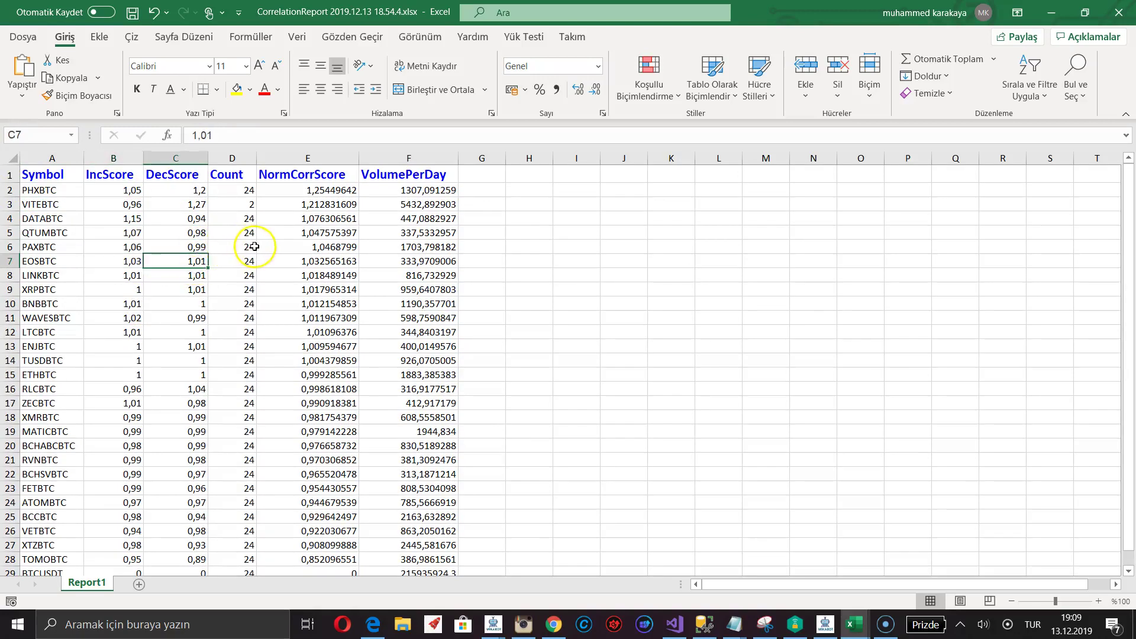
# Step: Compare IncScore with DecScore for PHXBTC and for VITEBTC
pyautogui.click(118, 193)
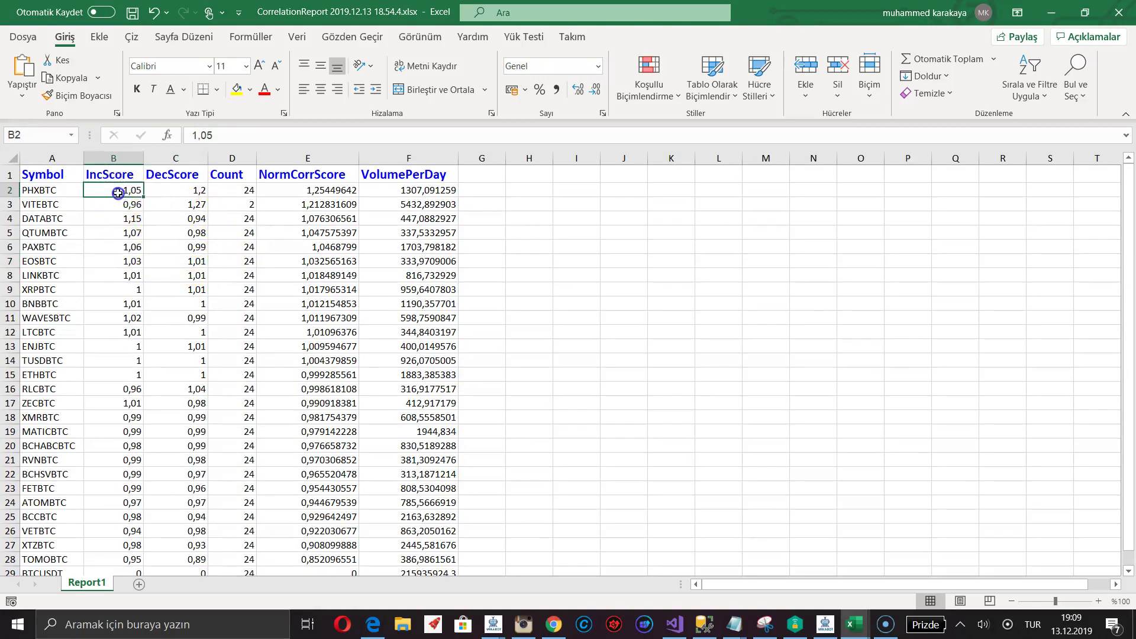
pyautogui.click(188, 190)
pyautogui.click(128, 206)
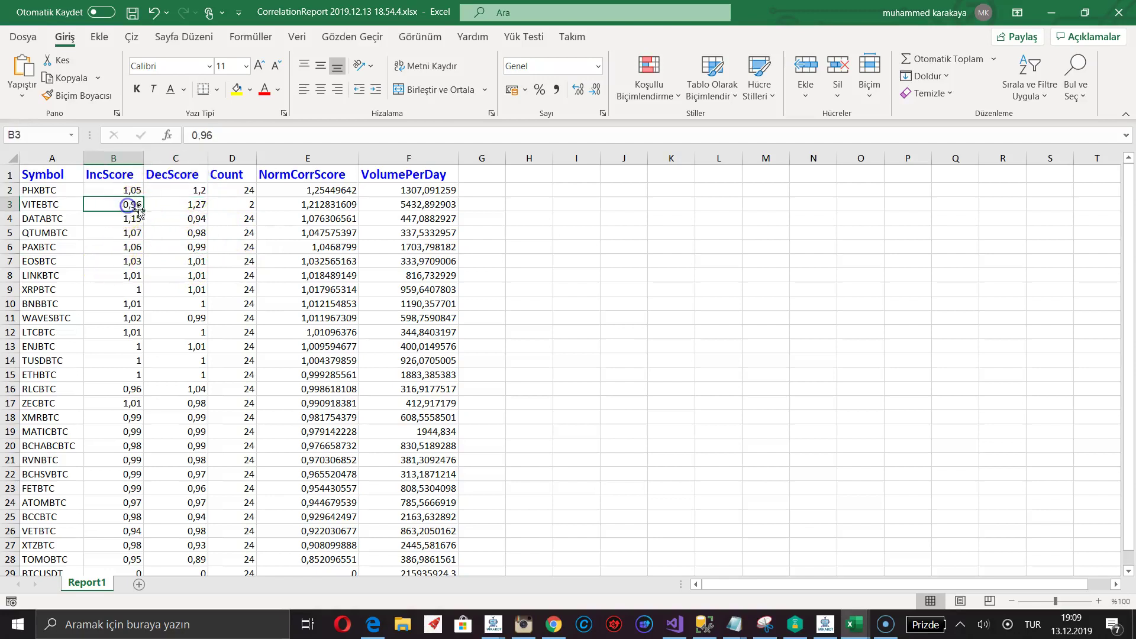
pyautogui.click(193, 207)
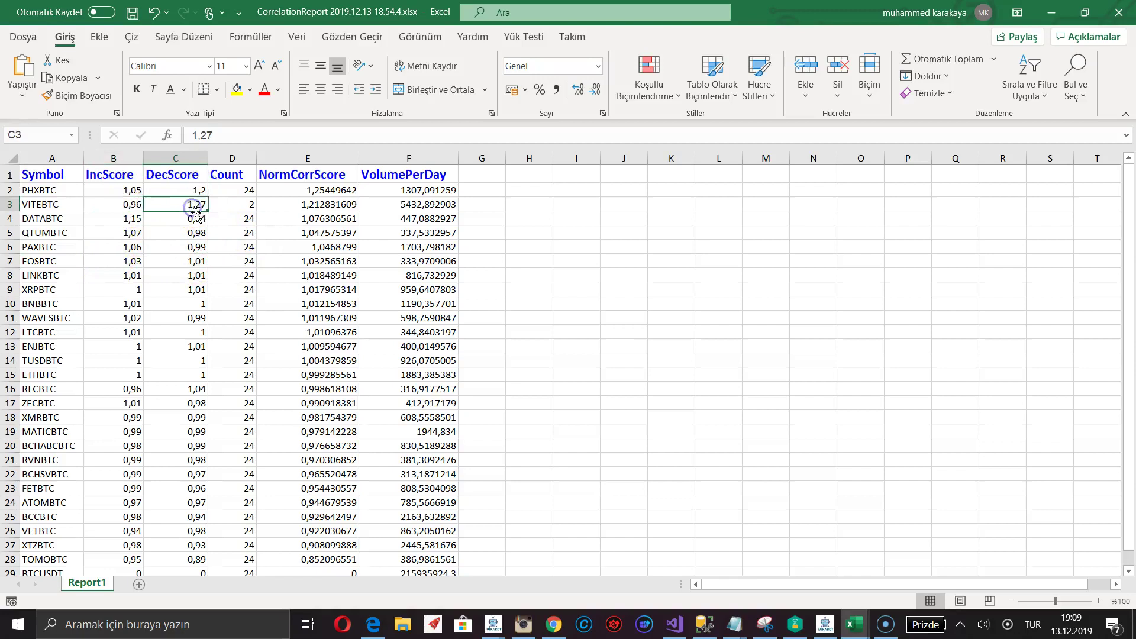
# Step: Review the IncScore and DecScore columns using DATABTC's IncScore and PHXBTC's DecScore as examples
pyautogui.click(117, 176)
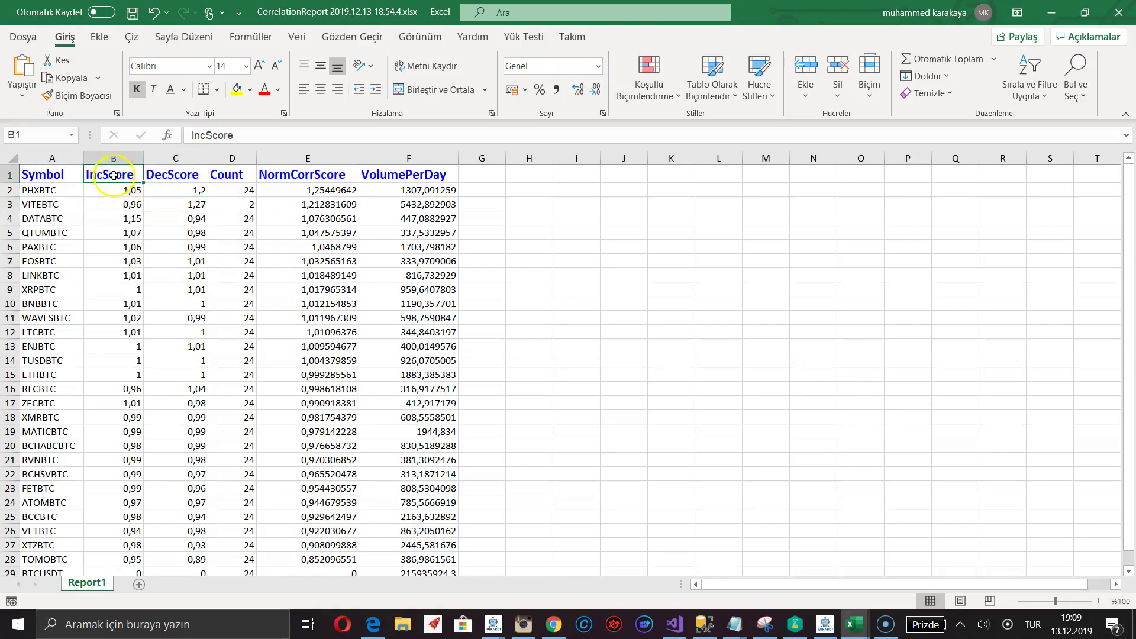
pyautogui.click(136, 220)
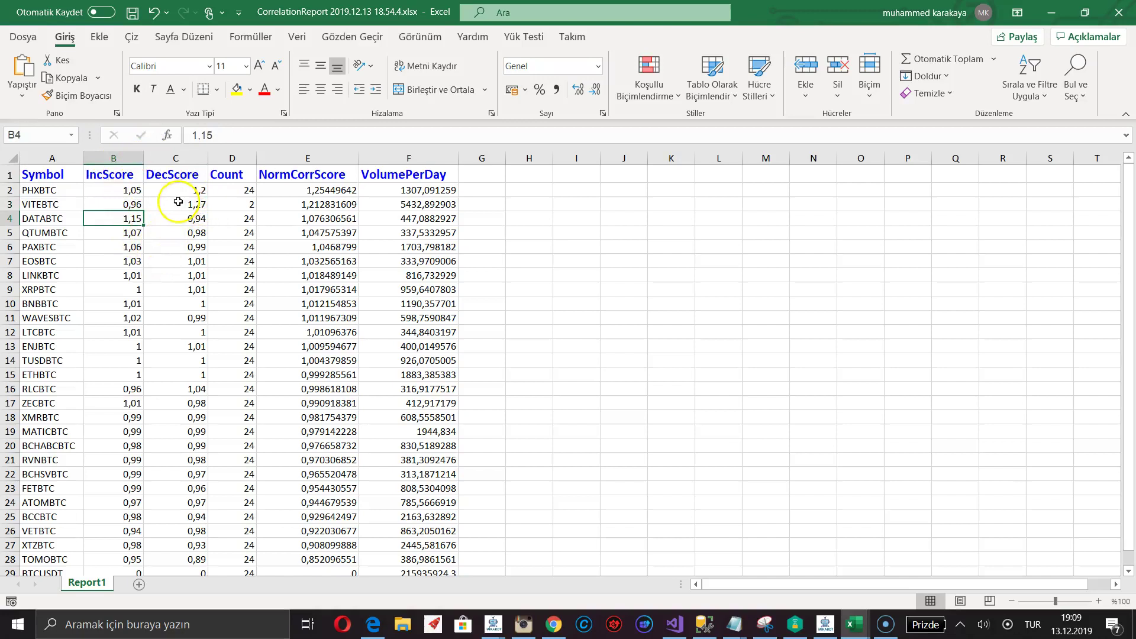
pyautogui.click(188, 177)
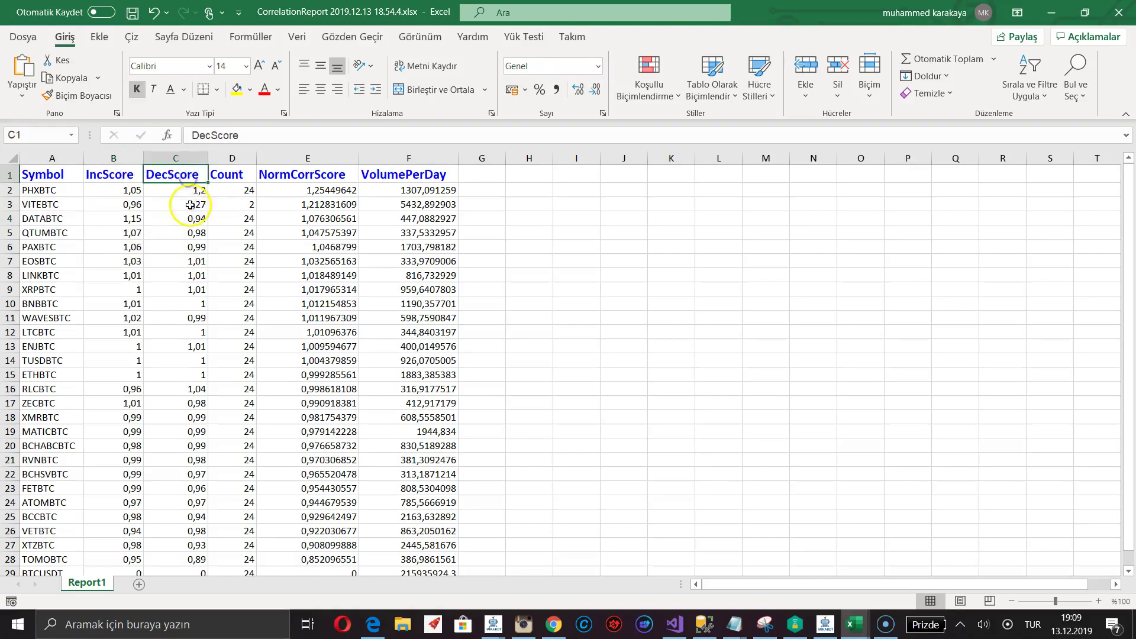
pyautogui.click(190, 190)
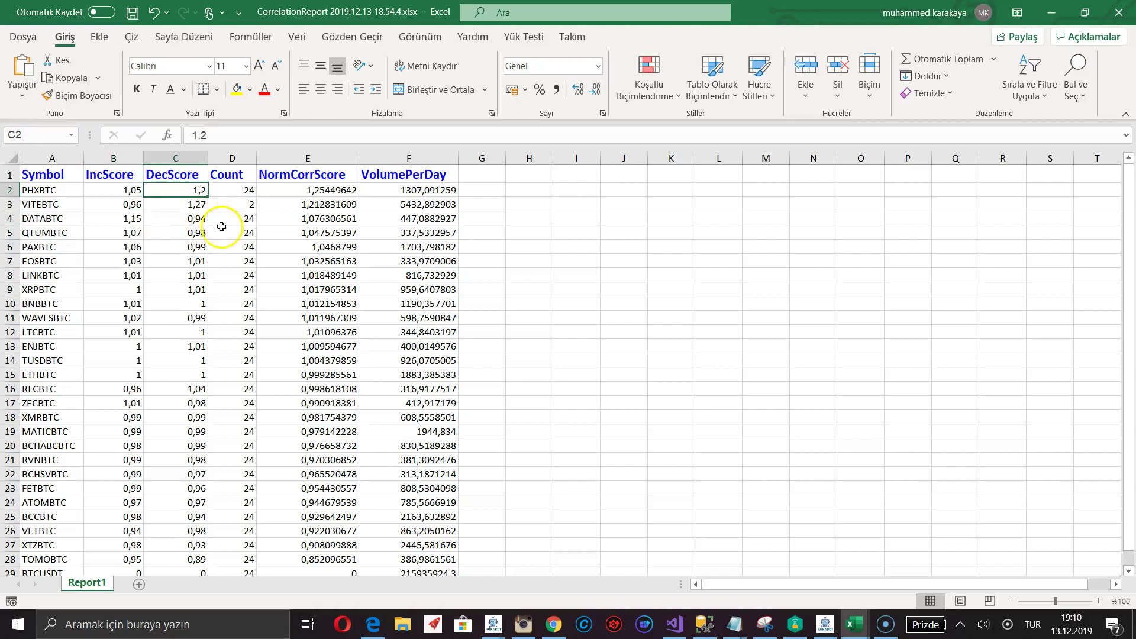
# Step: Compare VITEBTC's IncScore and DecScore values and highlight the two cells together
pyautogui.click(137, 204)
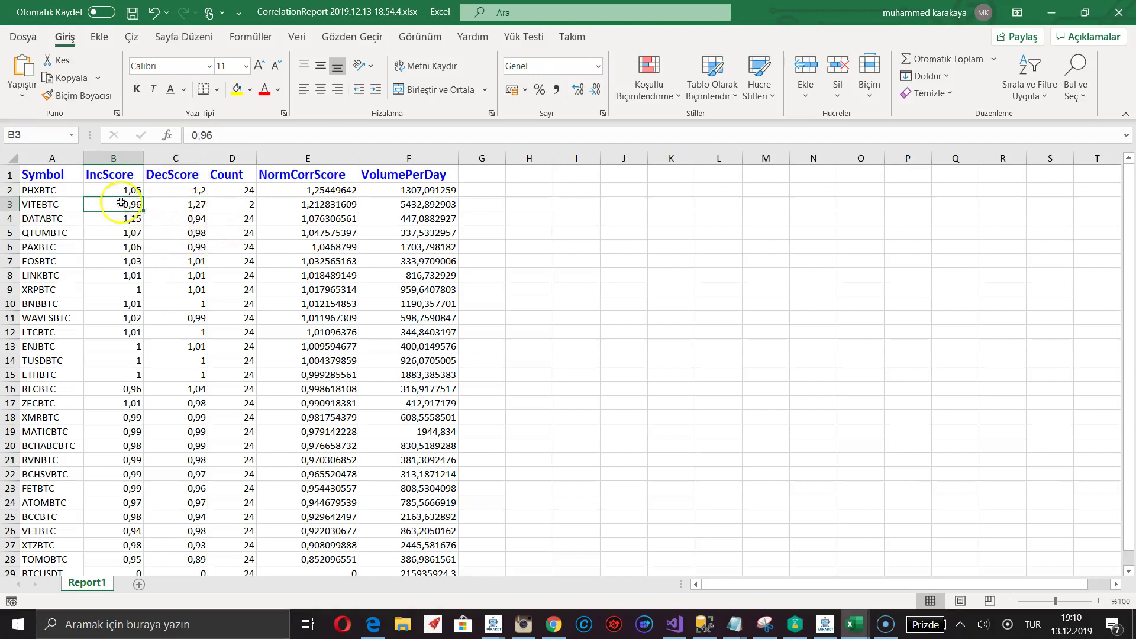
pyautogui.click(53, 207)
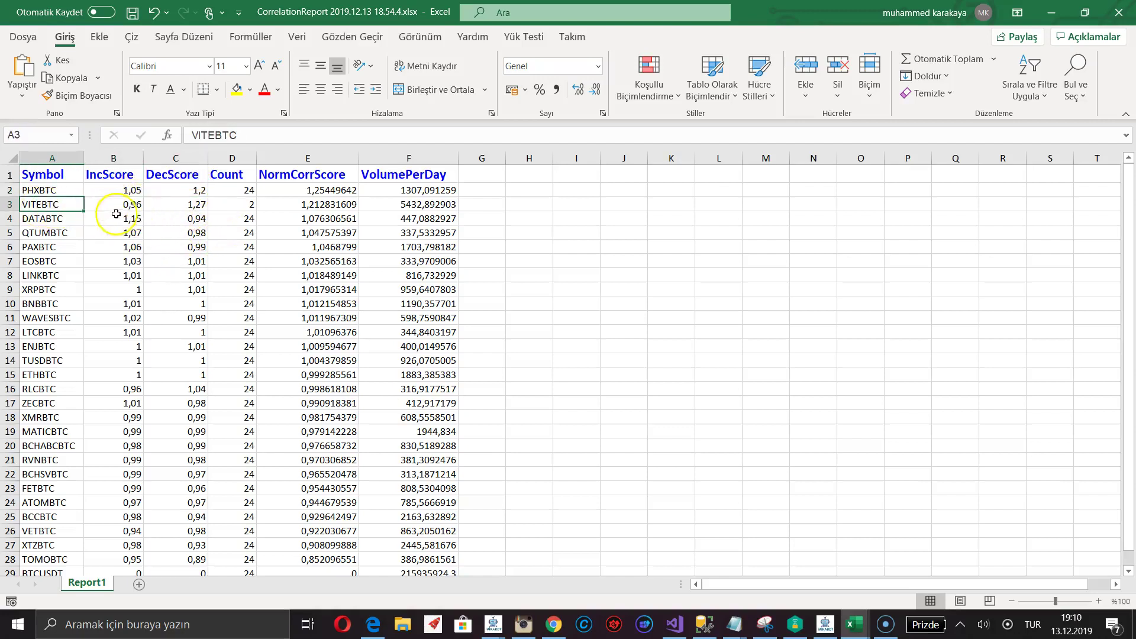
pyautogui.click(134, 207)
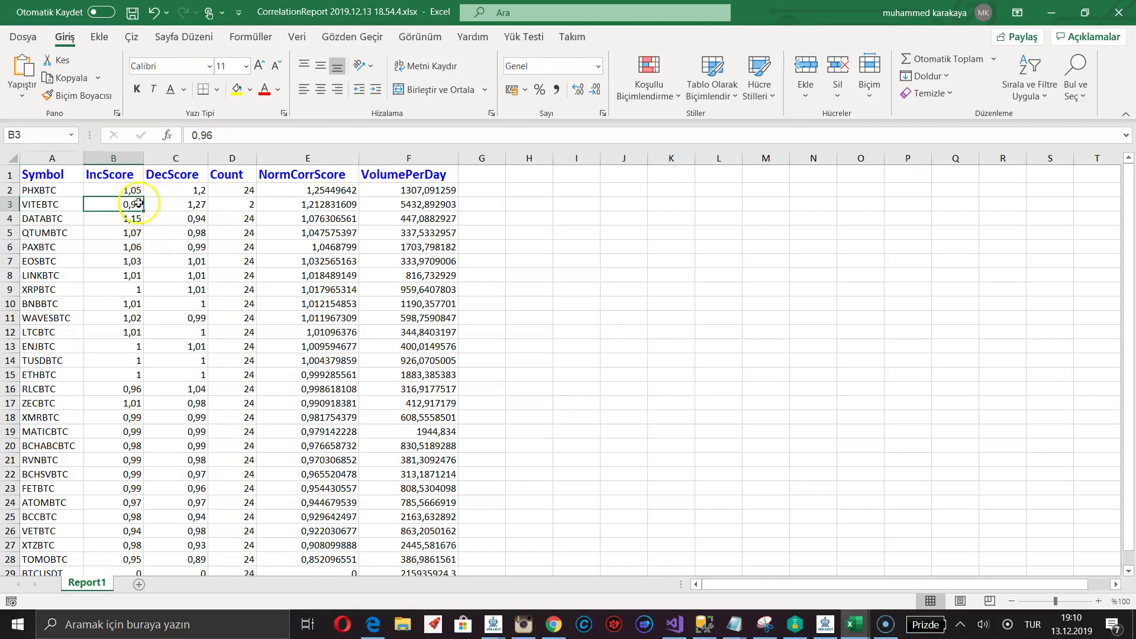
pyautogui.click(198, 207)
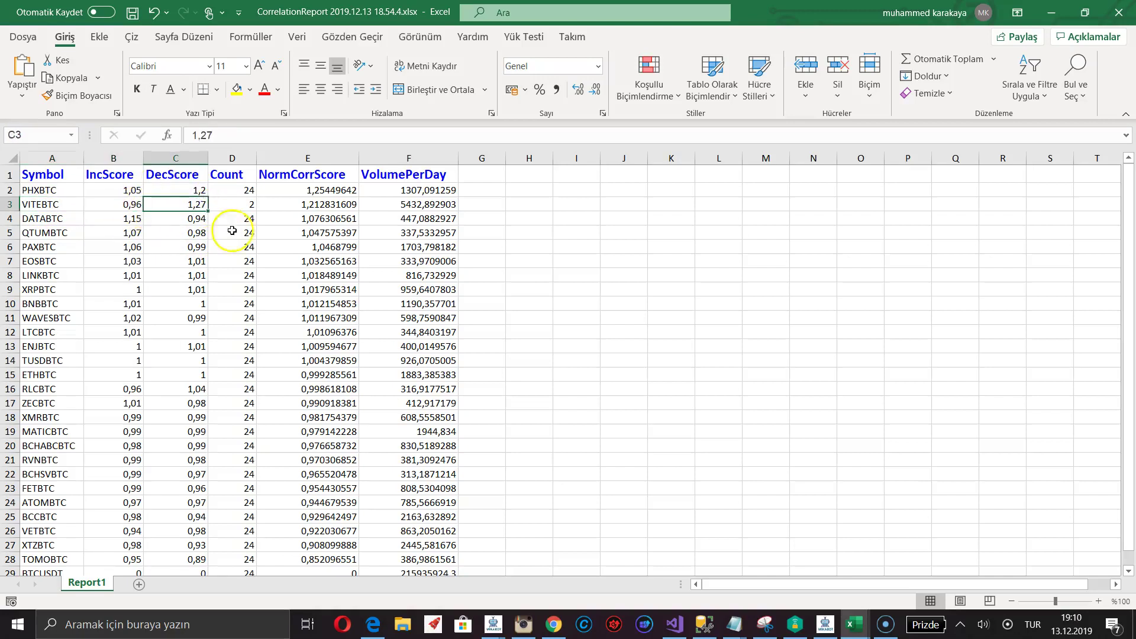
pyautogui.moveTo(130, 206); pyautogui.dragTo(197, 207)
pyautogui.click(173, 219)
pyautogui.click(196, 206)
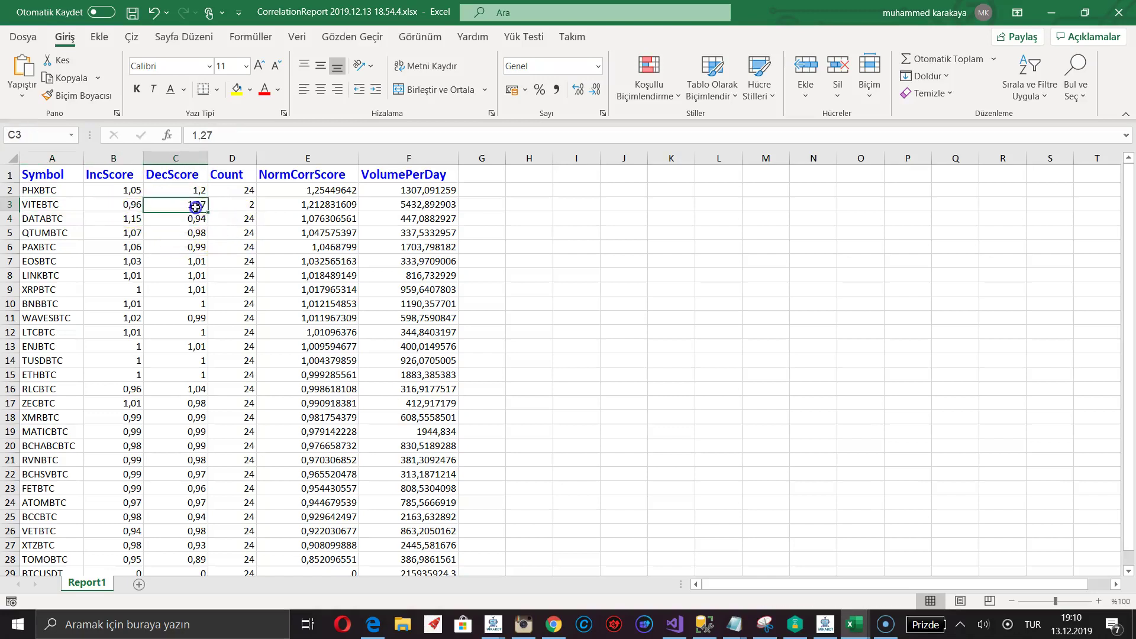
pyautogui.click(127, 205)
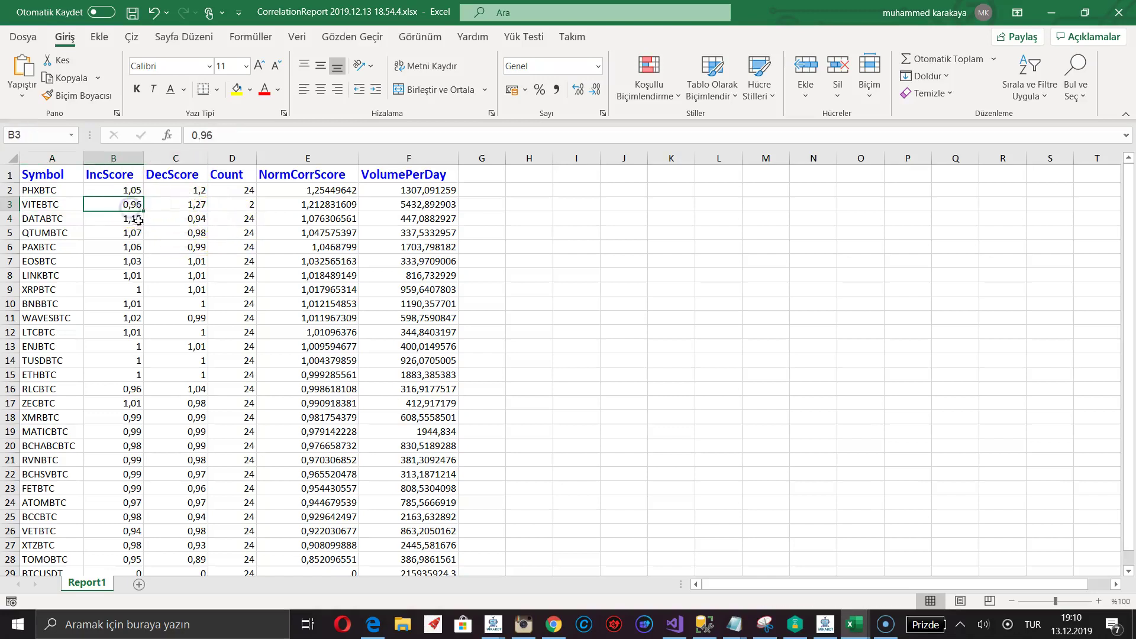
pyautogui.moveTo(127, 204); pyautogui.dragTo(178, 205)
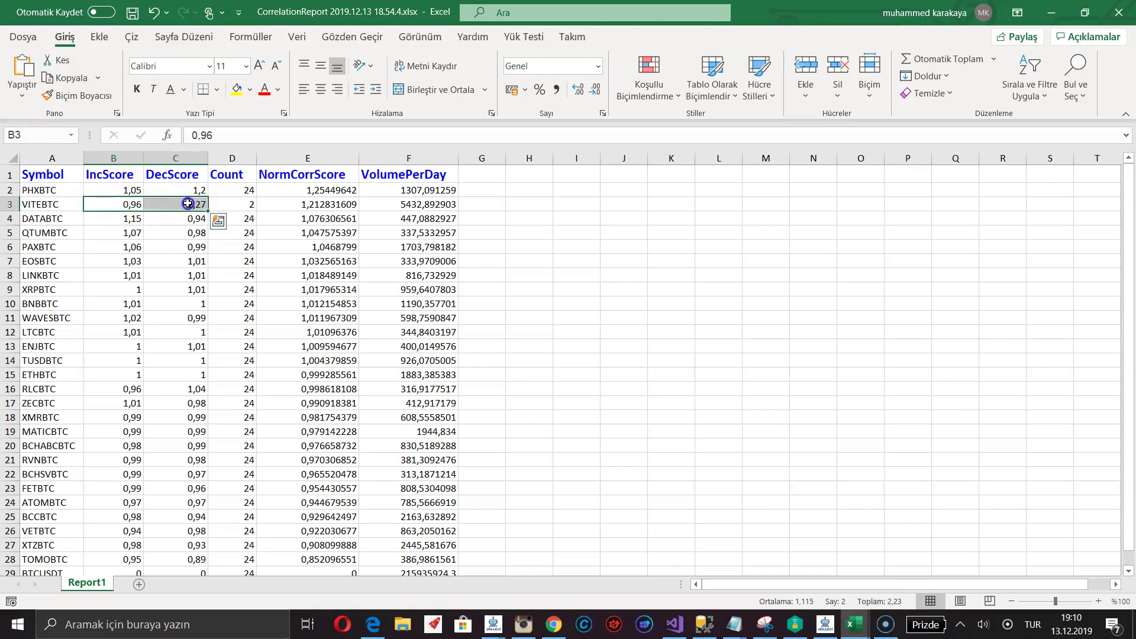
# Step: Look through the whole correlation list and return to its first rows
pyautogui.scroll(-10, 174, 230)
pyautogui.scroll(10, 172, 328)
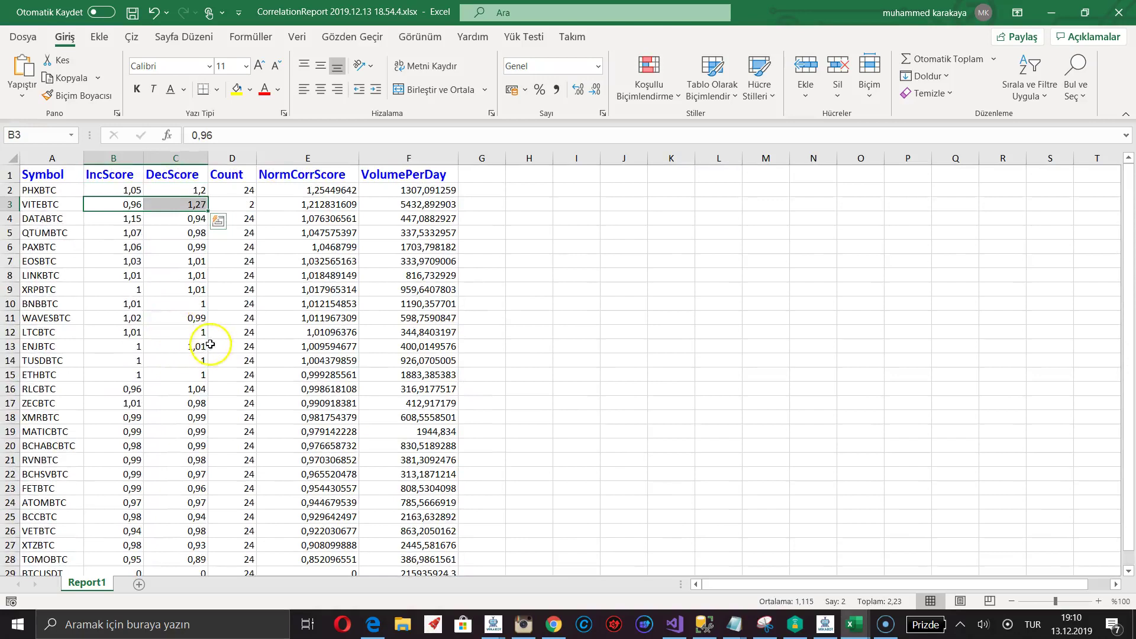
pyautogui.scroll(-4, 177, 343)
pyautogui.scroll(4, 181, 354)
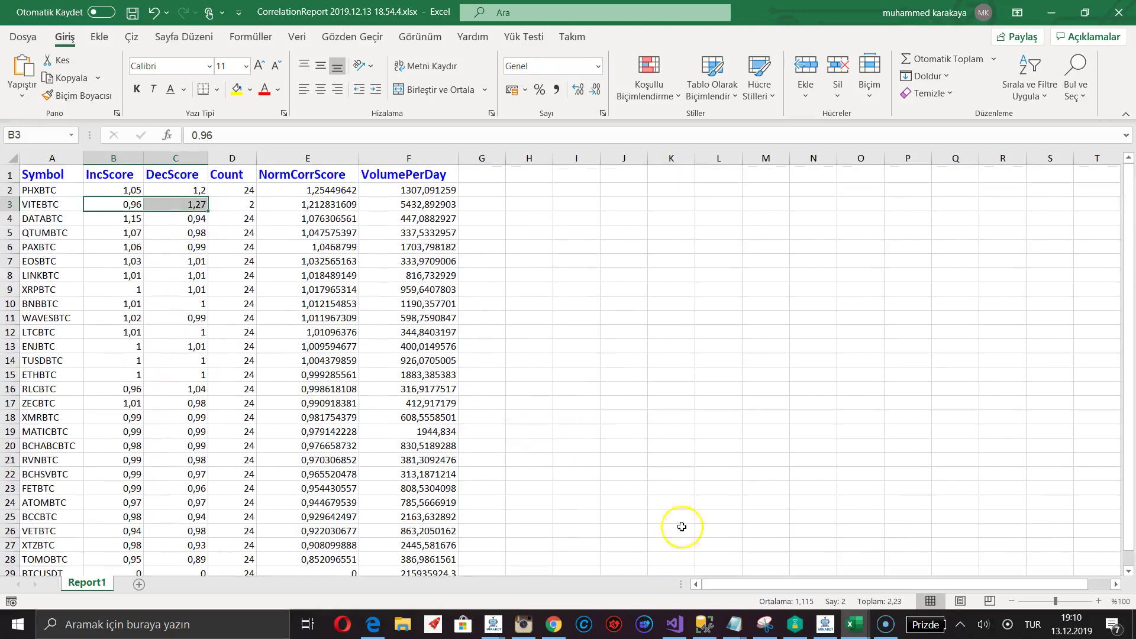
# Step: Switch to the TrendScores workbook and look through its list of coins, then return to the first rows
pyautogui.moveTo(855, 632)
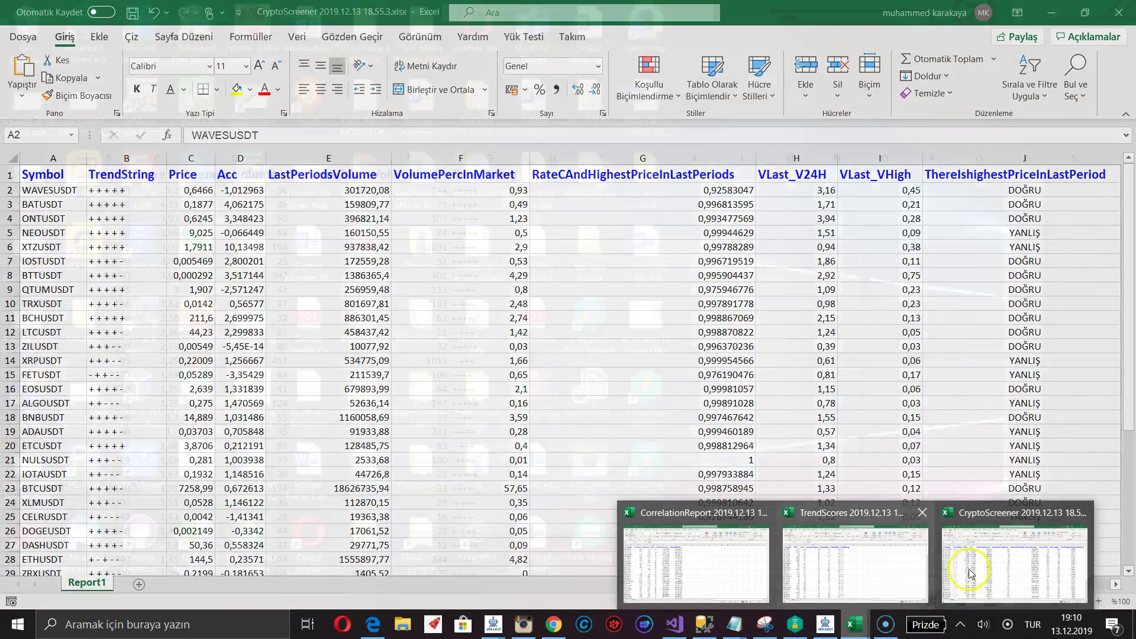
pyautogui.click(845, 556)
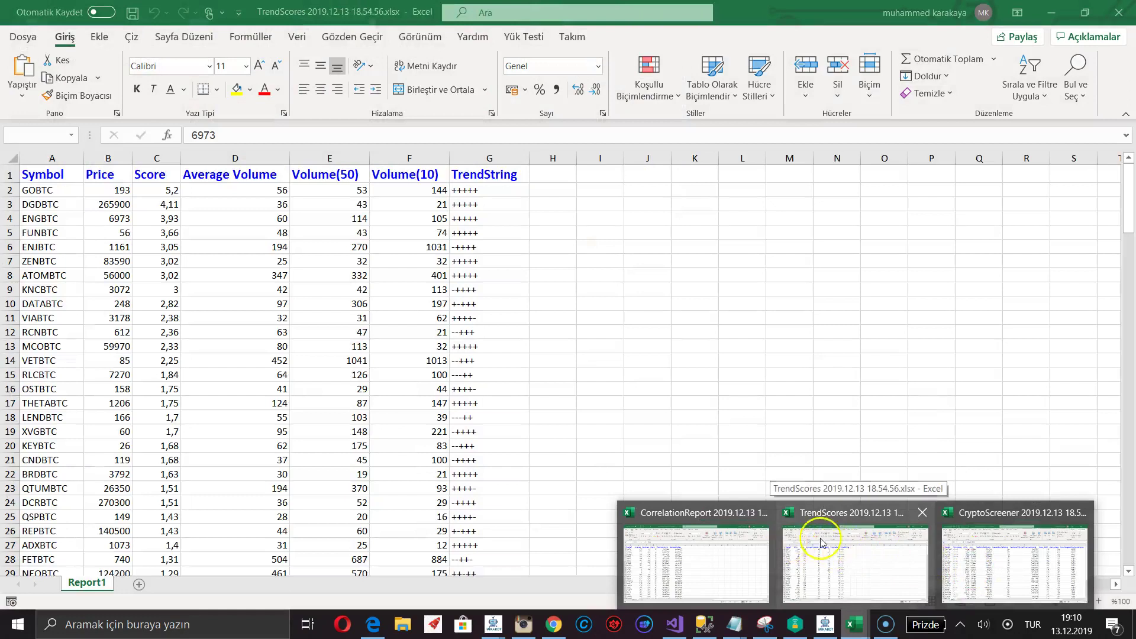
pyautogui.click(845, 562)
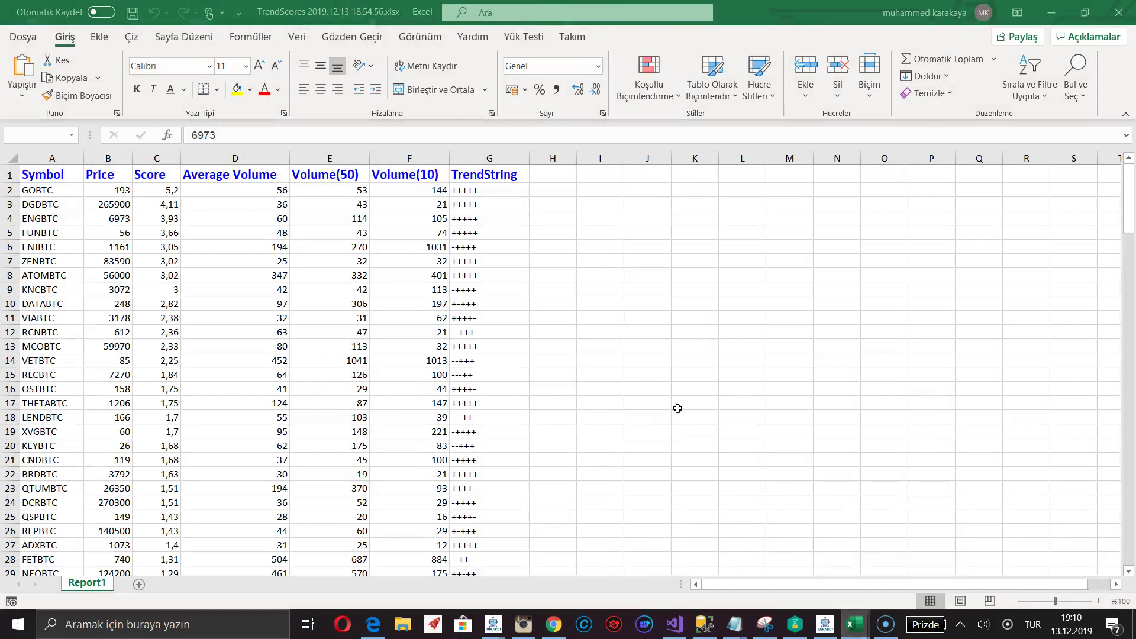
pyautogui.scroll(-15, 275, 285)
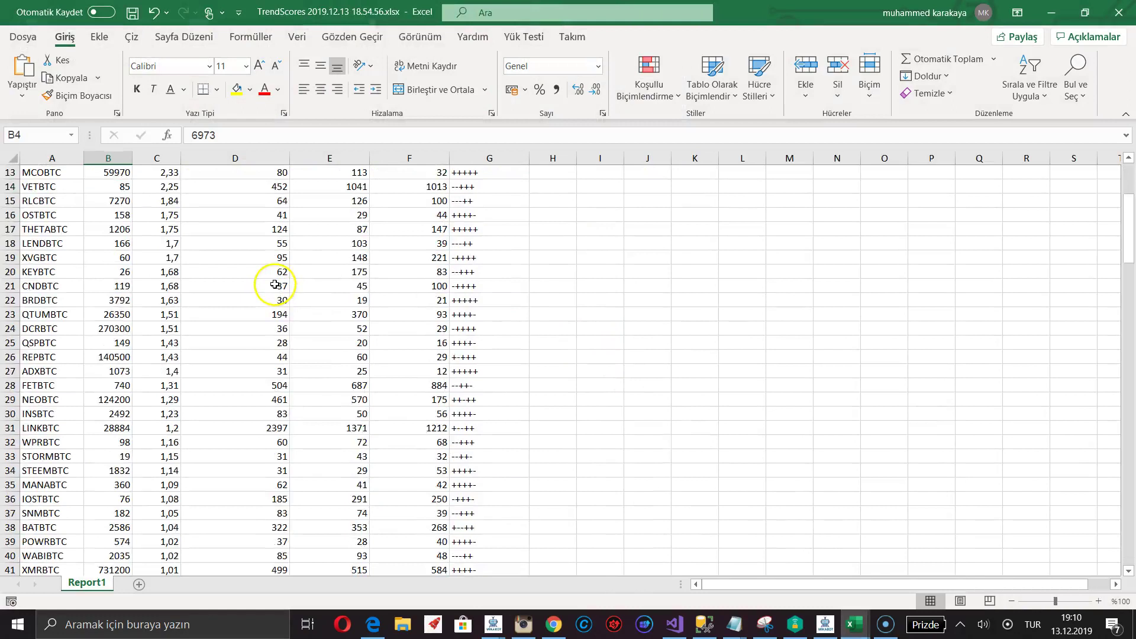
pyautogui.scroll(-4, 275, 297)
pyautogui.scroll(19, 261, 322)
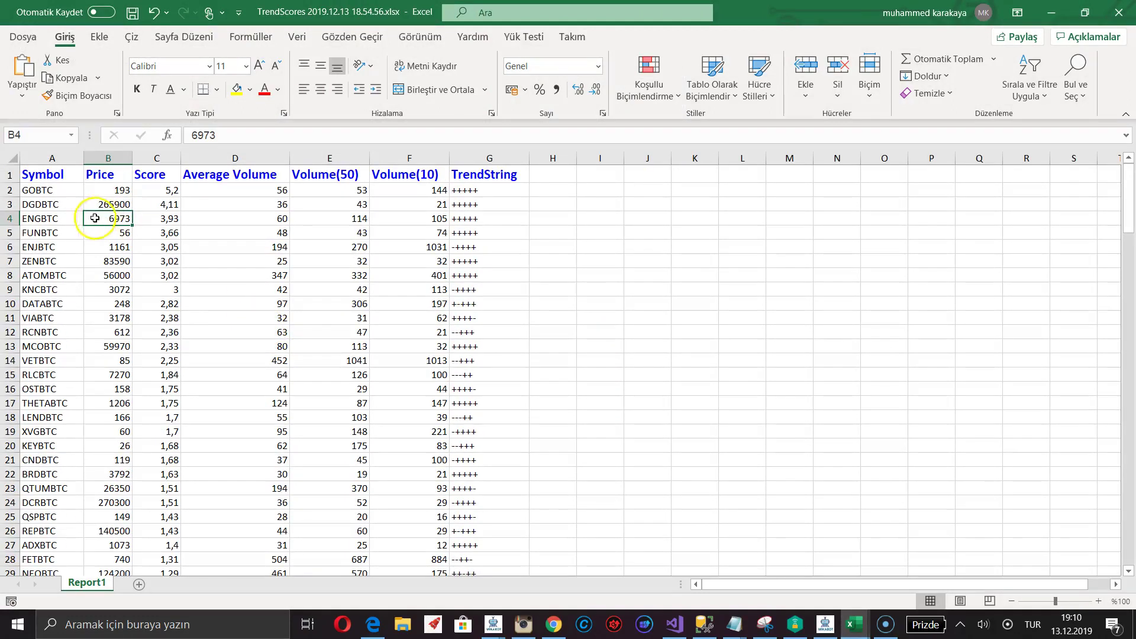
# Step: Review the Symbol and Price columns of the trend list, highlighting the prices of the coins from DGDBTC downward
pyautogui.click(47, 177)
pyautogui.click(119, 179)
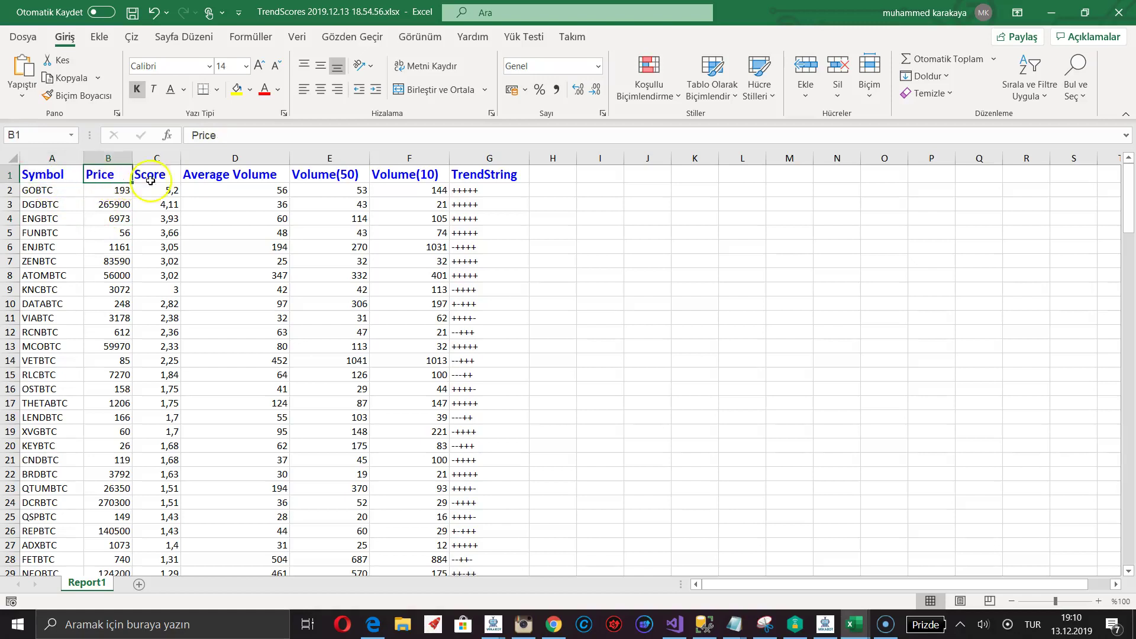
pyautogui.moveTo(113, 208); pyautogui.dragTo(115, 435)
pyautogui.click(114, 275)
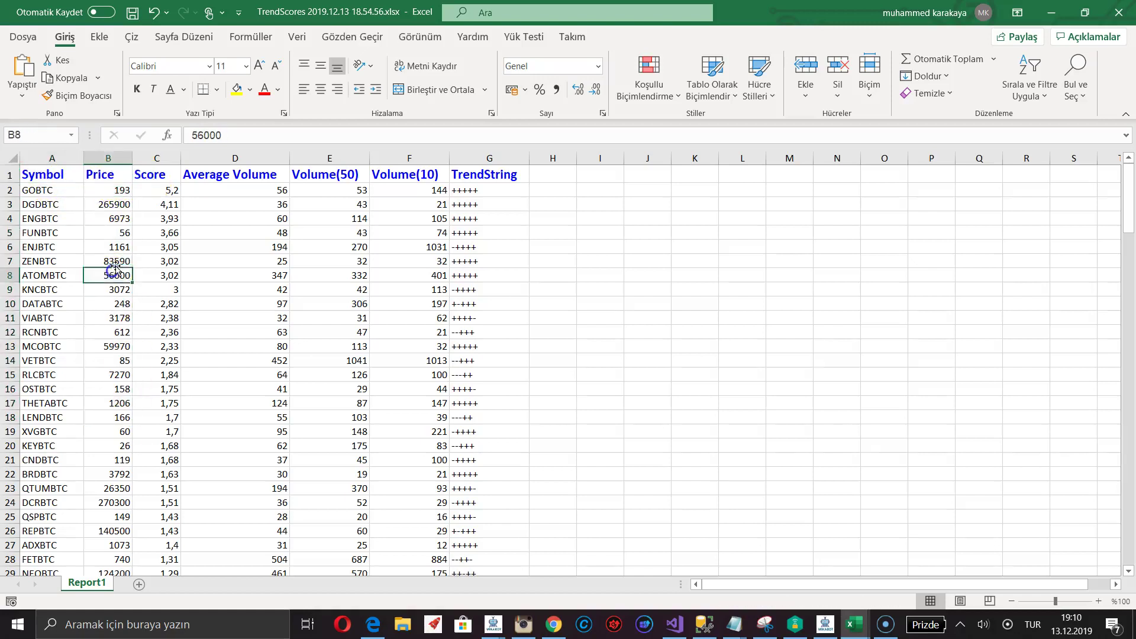
# Step: Examine the Score column for the highest-ranked coins, comparing GOBTC's score with those of DGDBTC, ENGBTC and ZENBTC
pyautogui.click(170, 190)
pyautogui.click(176, 205)
pyautogui.click(166, 193)
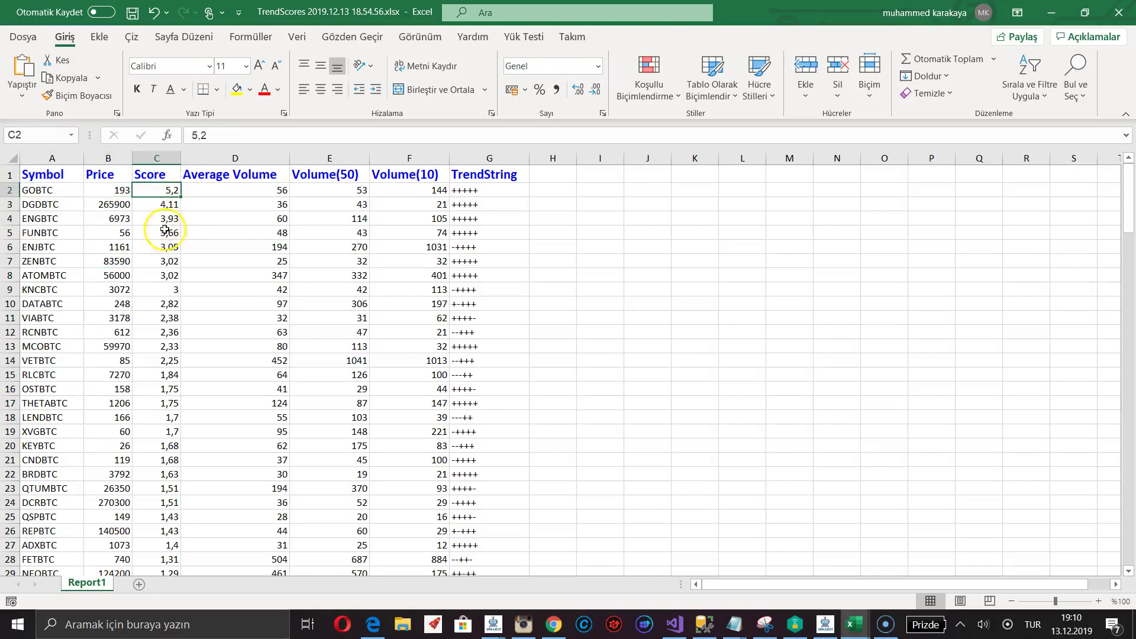
pyautogui.click(167, 205)
pyautogui.click(169, 222)
pyautogui.click(167, 259)
pyautogui.click(164, 193)
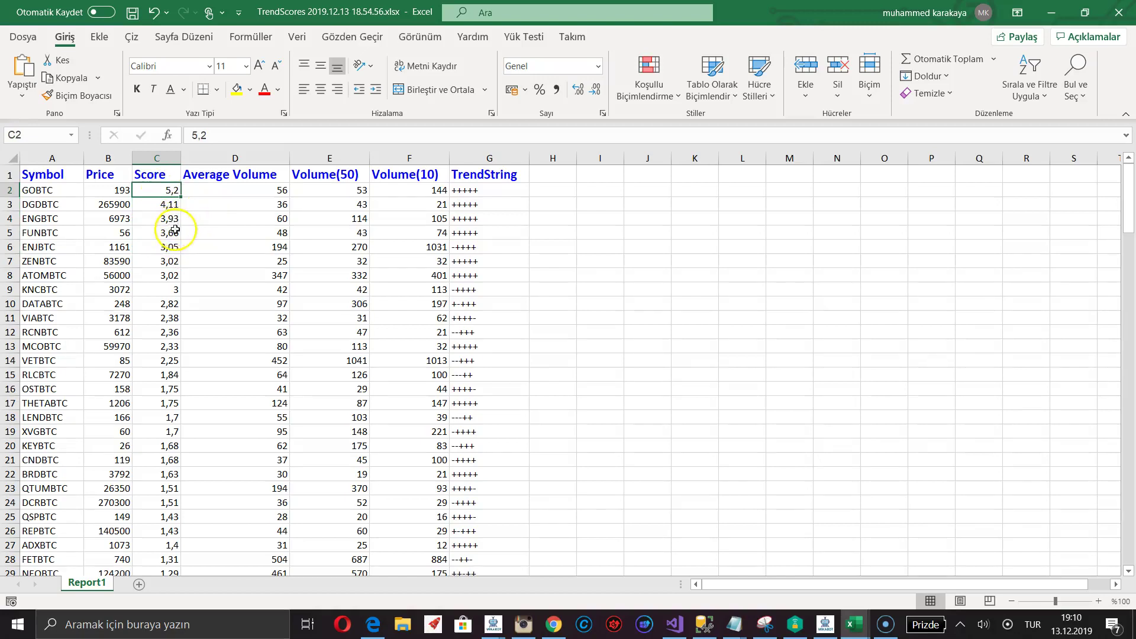
pyautogui.click(168, 204)
pyautogui.click(168, 191)
# Step: Highlight the TrendString cells of GOBTC through FUNBTC and check each of these coins' trend signs
pyautogui.moveTo(472, 193); pyautogui.dragTo(483, 239)
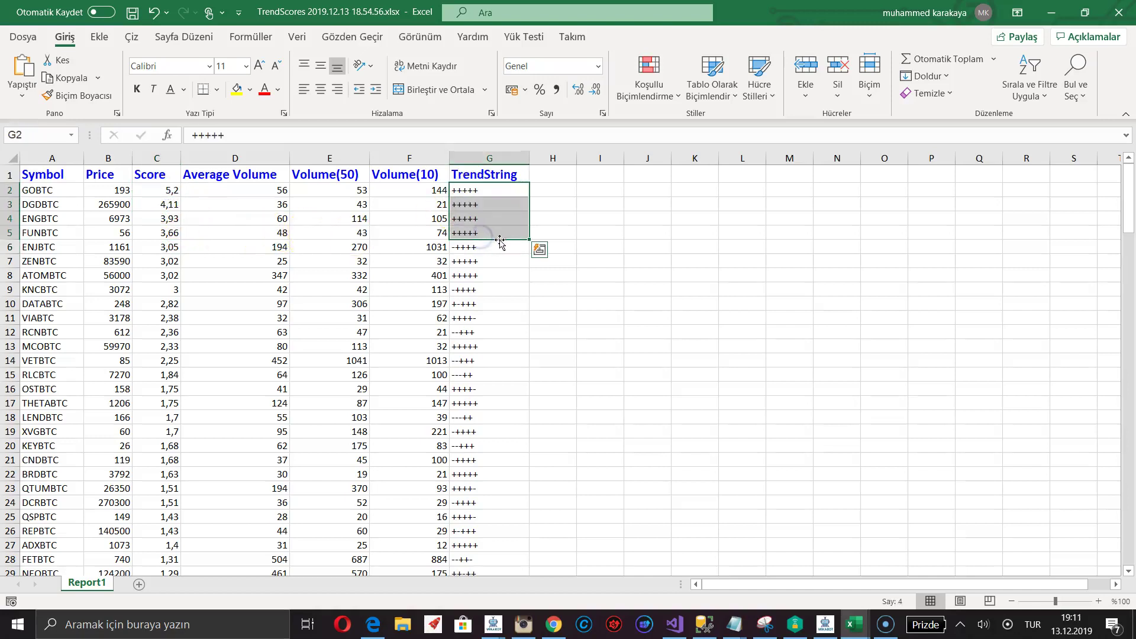
pyautogui.click(472, 204)
pyautogui.click(474, 219)
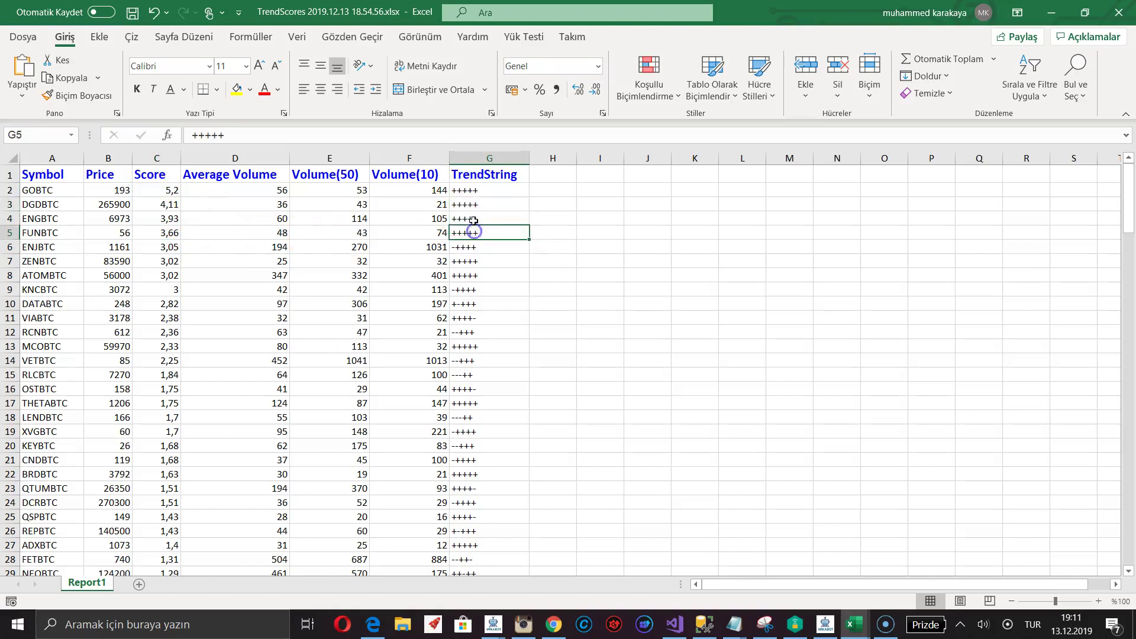
pyautogui.click(476, 205)
pyautogui.click(473, 190)
pyautogui.click(472, 205)
pyautogui.click(471, 229)
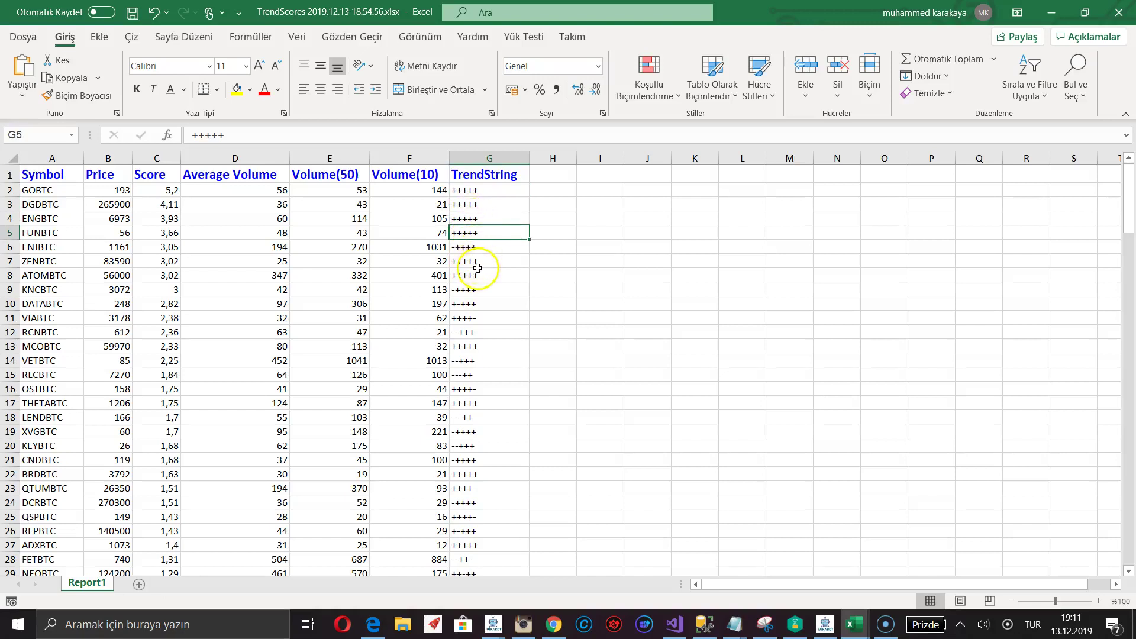
# Step: Examine ENJBTC's row and TrendString, and compare it with the TrendString cells of GOBTC through FUNBTC
pyautogui.click(471, 248)
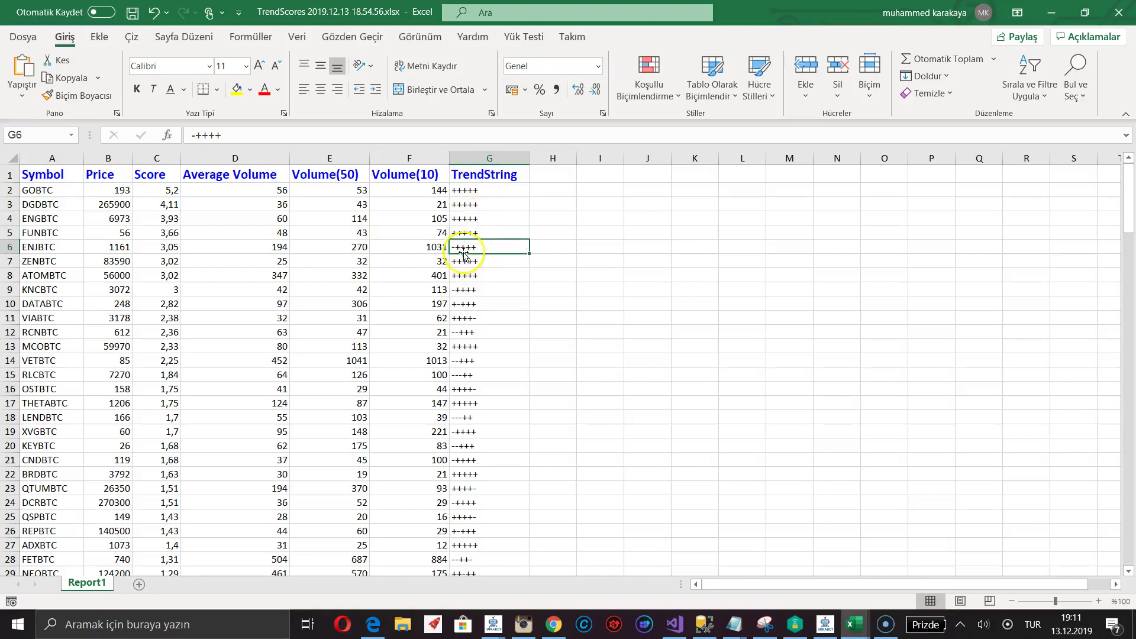
pyautogui.click(11, 247)
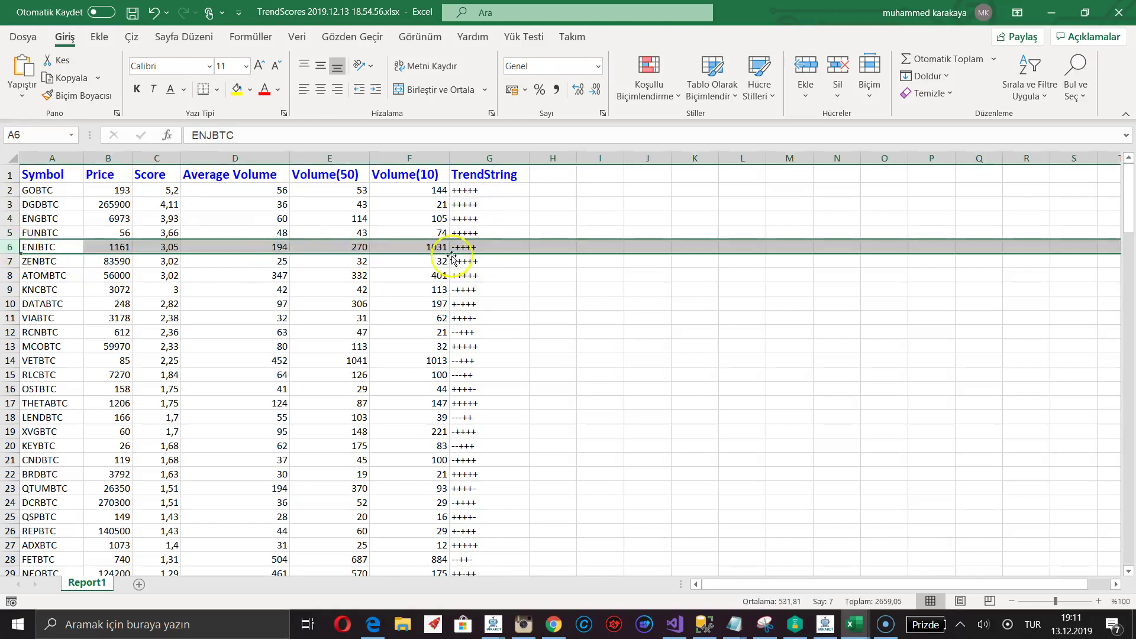
pyautogui.click(481, 248)
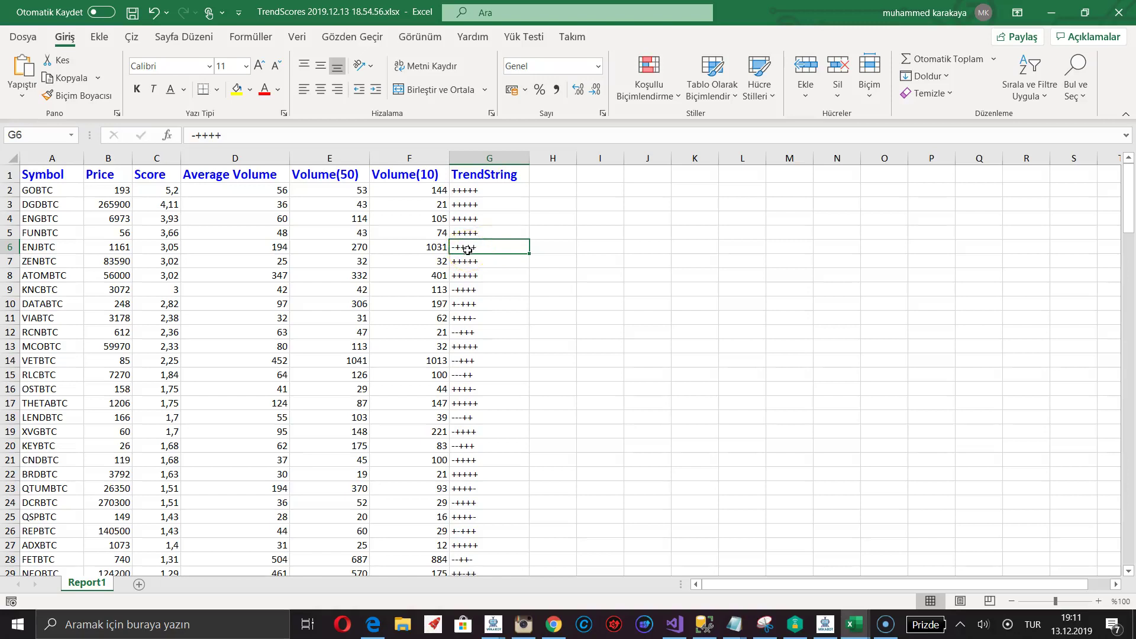
pyautogui.click(470, 234)
pyautogui.moveTo(477, 191); pyautogui.dragTo(474, 234)
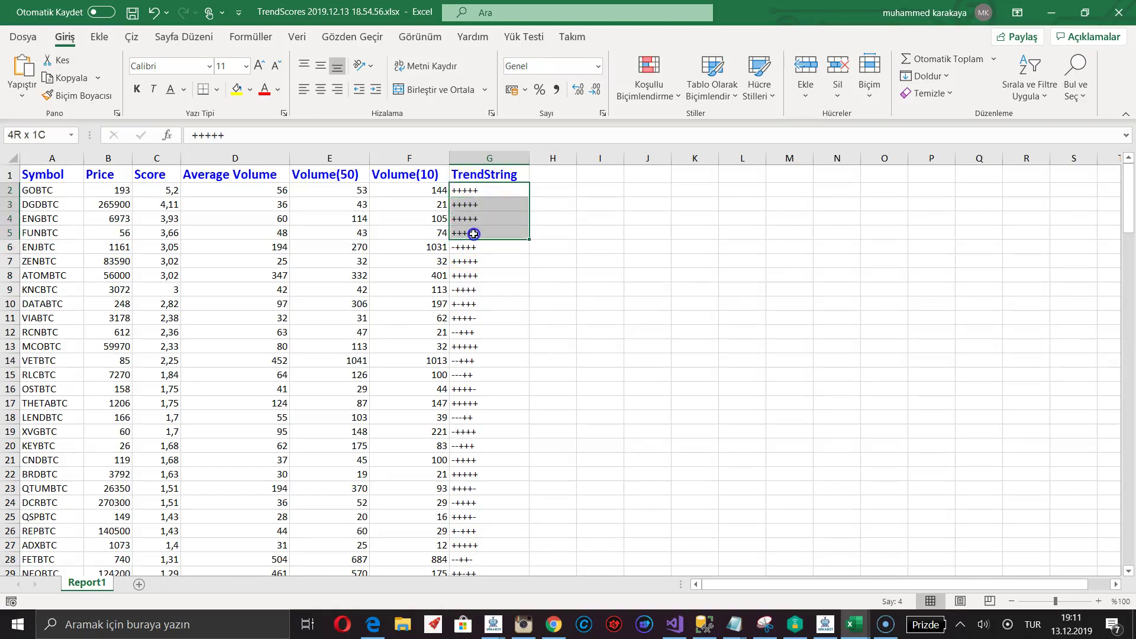
# Step: Compare GOBTC's Average Volume, Volume(50) and Volume(10) values
pyautogui.click(253, 192)
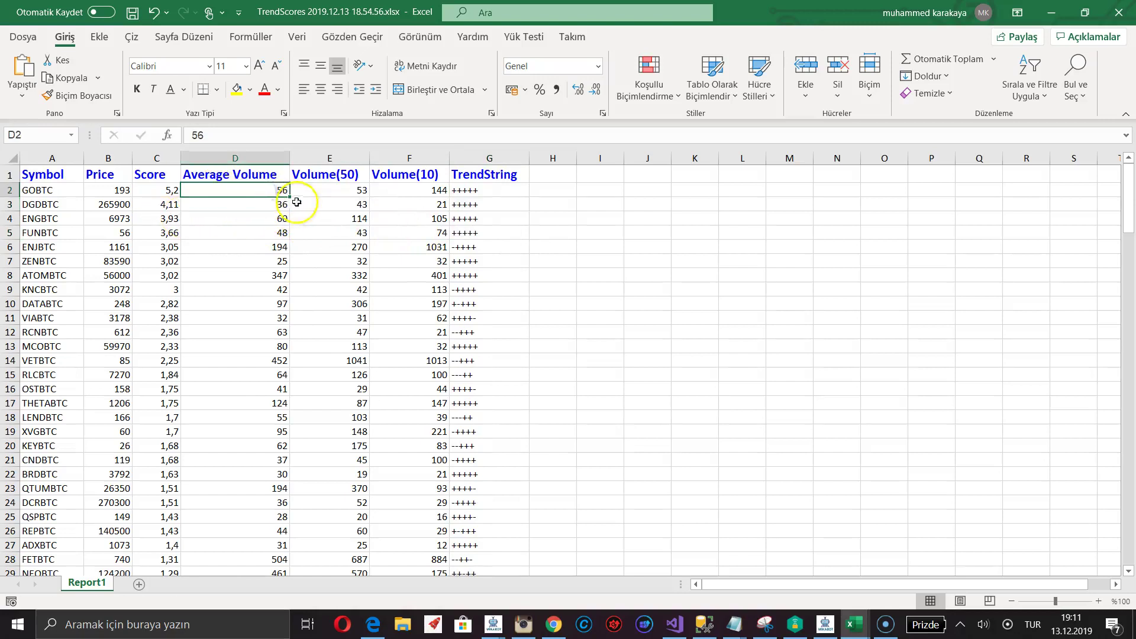
pyautogui.click(342, 174)
pyautogui.click(346, 190)
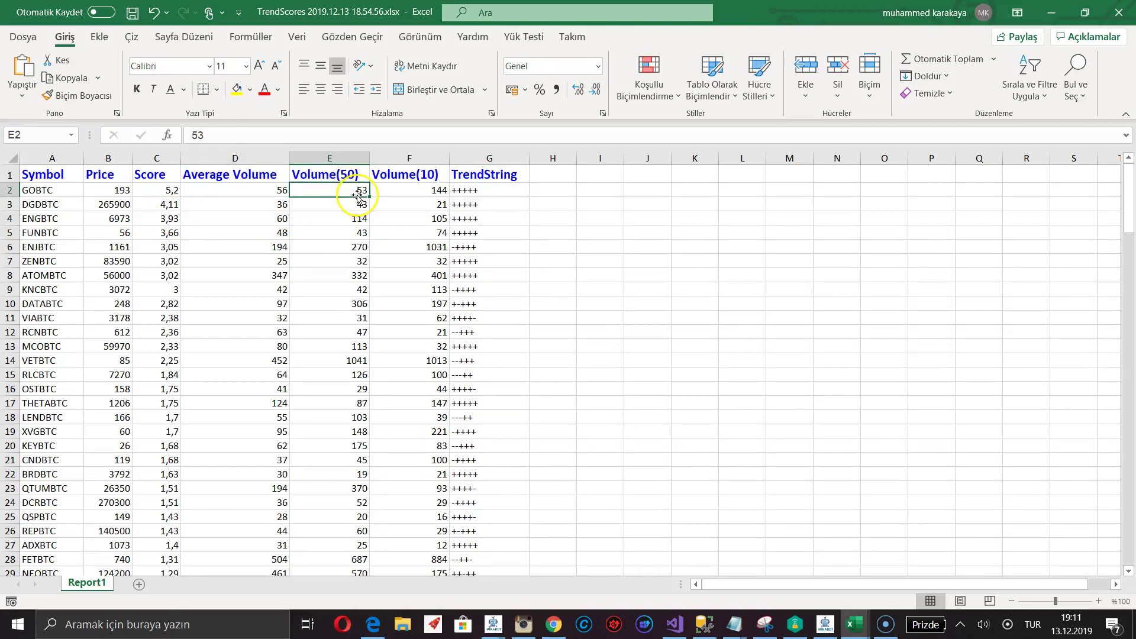
pyautogui.click(429, 191)
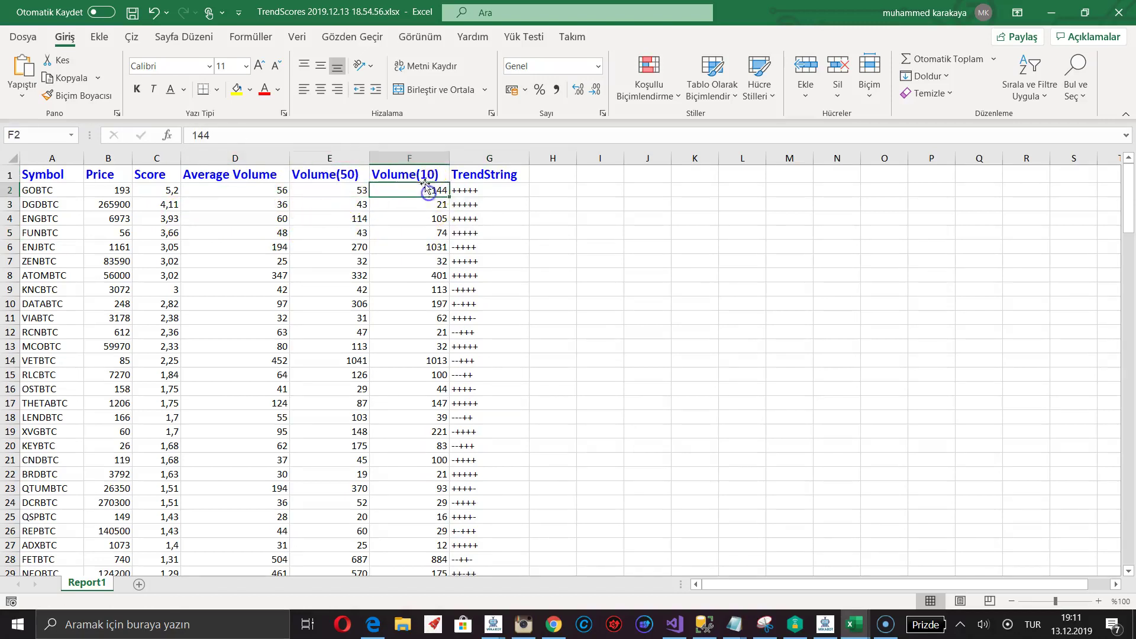
pyautogui.click(428, 196)
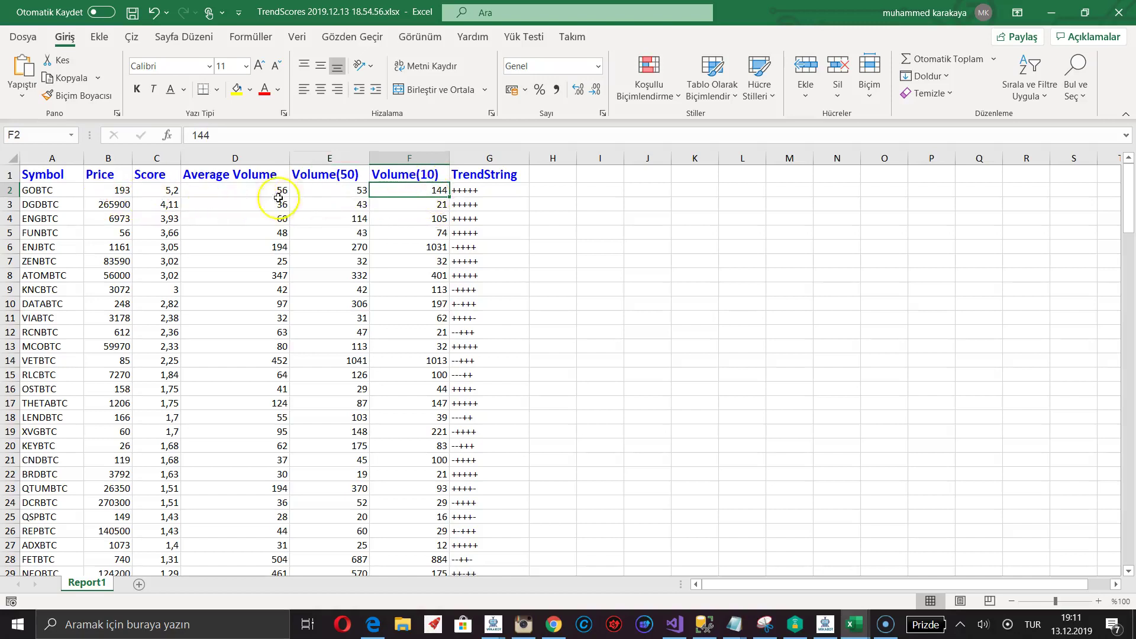
pyautogui.click(245, 191)
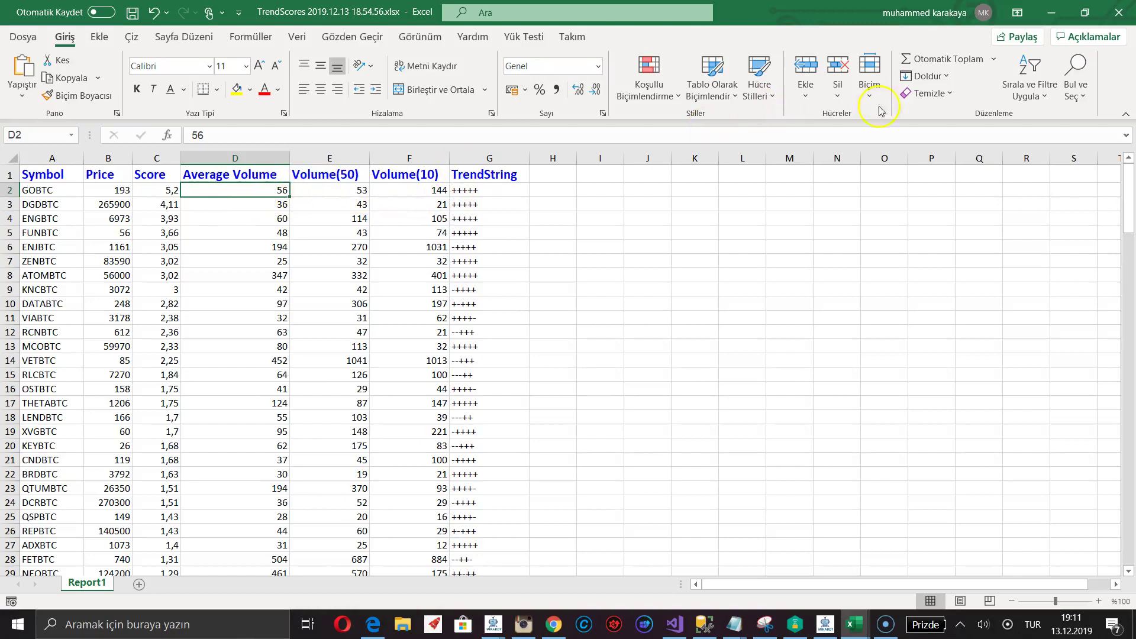
# Step: Add filters to the header row of the TrendScores table
pyautogui.click(1029, 88)
pyautogui.click(285, 201)
pyautogui.click(271, 192)
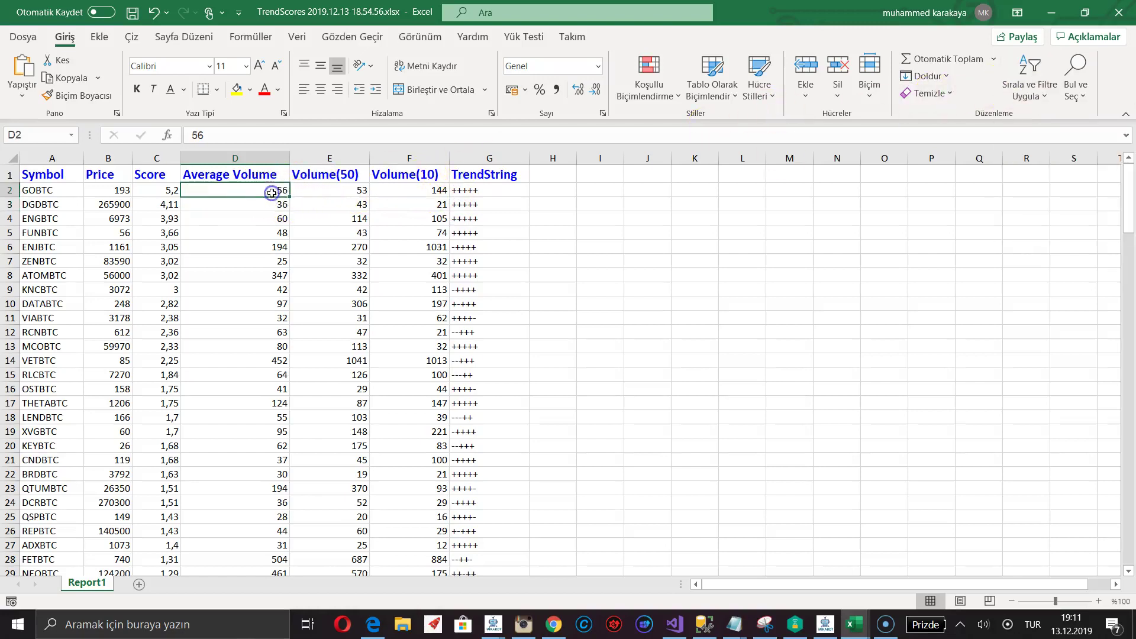
pyautogui.click(1029, 83)
pyautogui.click(1038, 183)
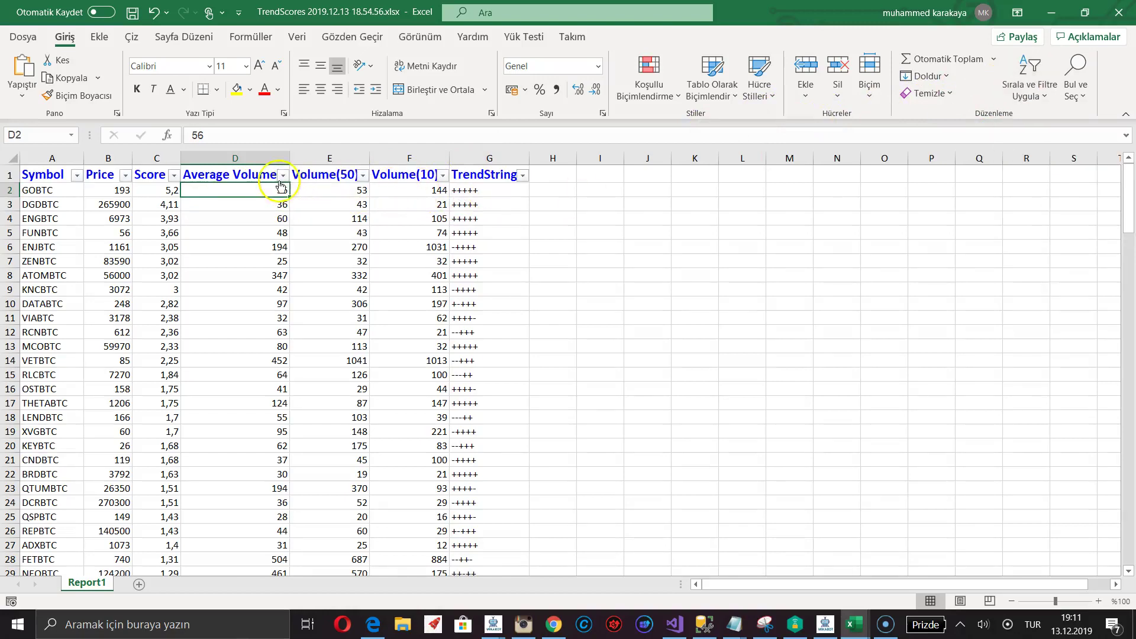
# Step: Filter the Average Volume column to show only coins with a value greater than 149
pyautogui.click(301, 177)
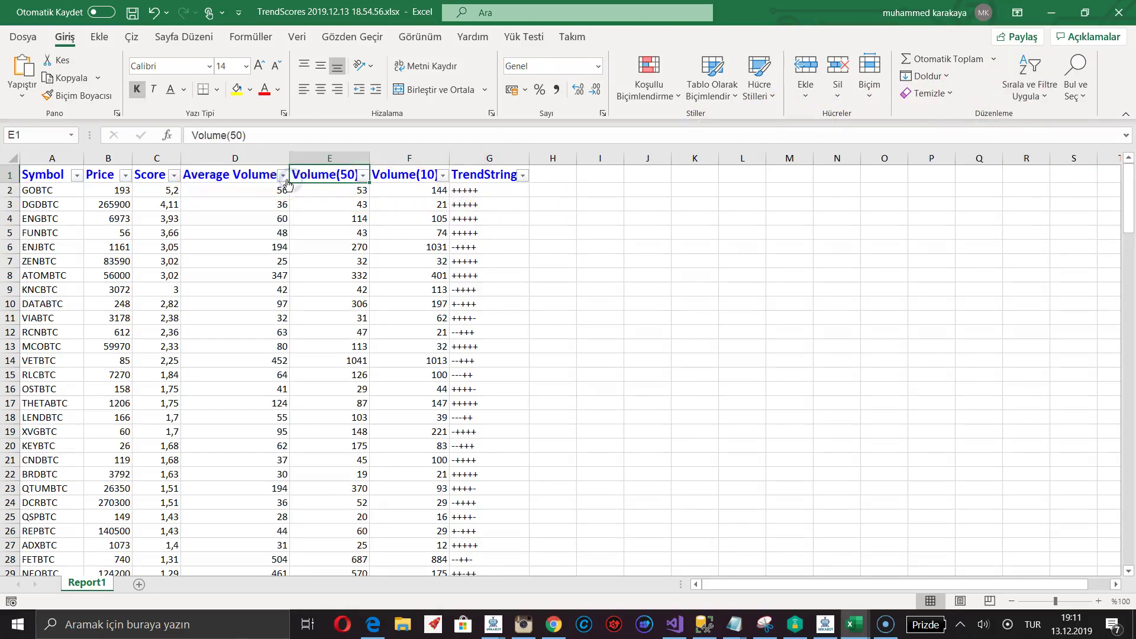
pyautogui.click(283, 176)
pyautogui.moveTo(275, 296)
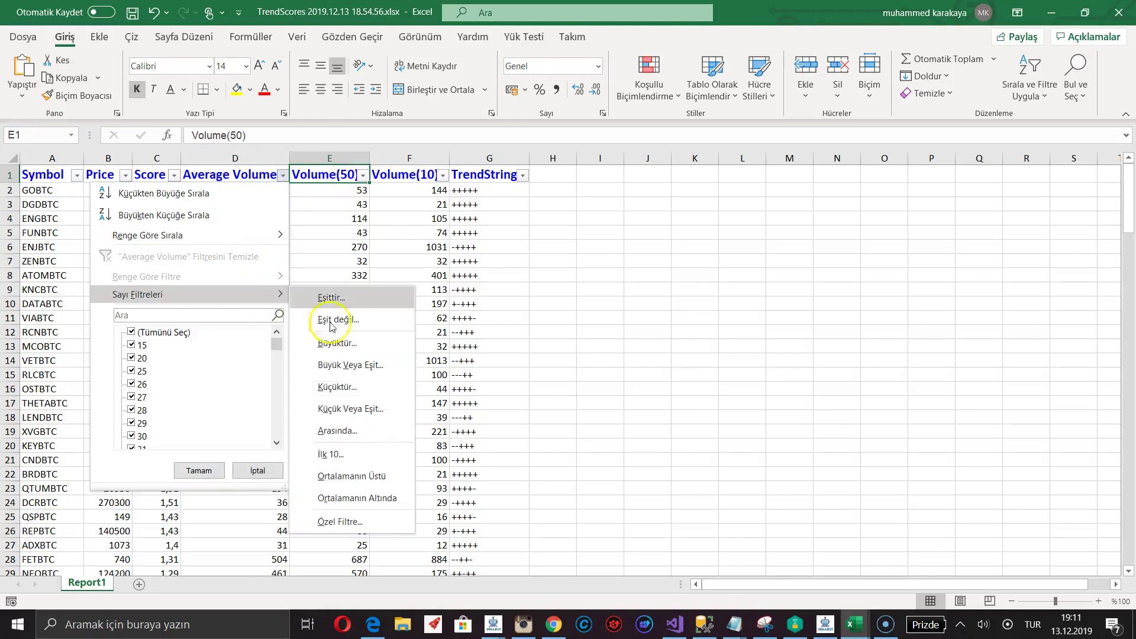
pyautogui.click(337, 343)
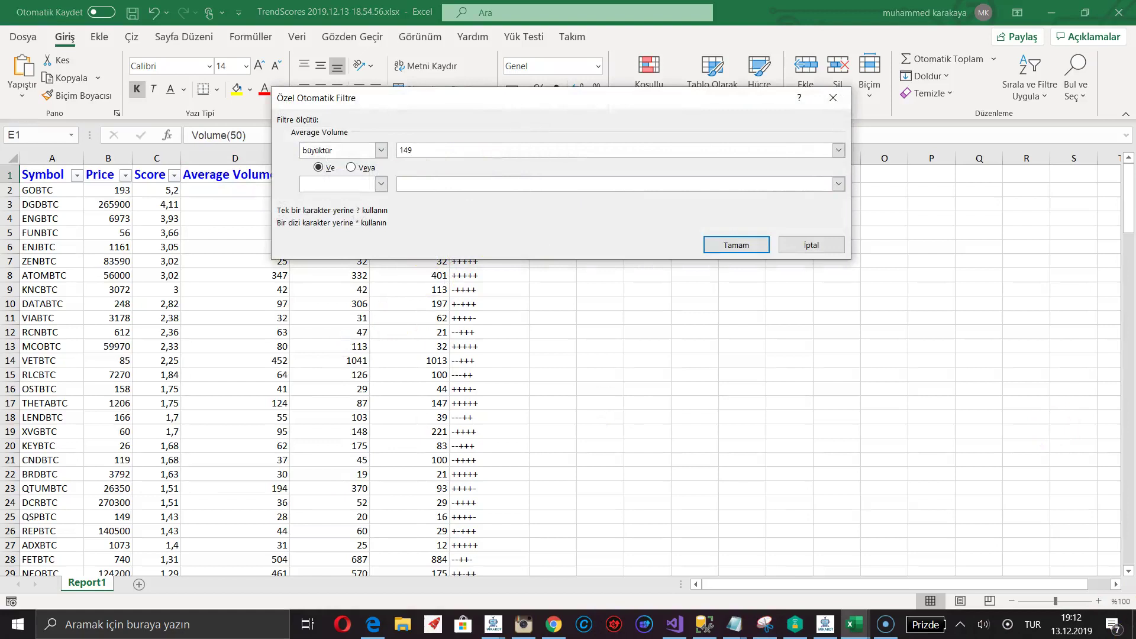
pyautogui.click(736, 244)
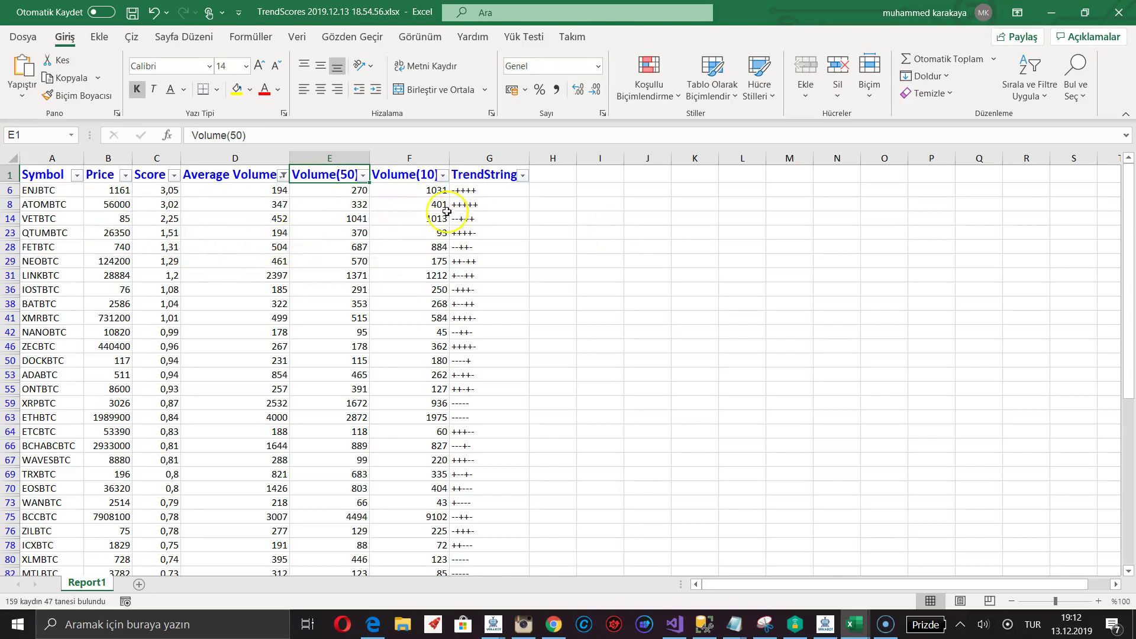
# Step: Look through the filtered coins and highlight the Score cells from XMRBTC up to ENJBTC
pyautogui.scroll(-2, 302, 239)
pyautogui.scroll(2, 293, 240)
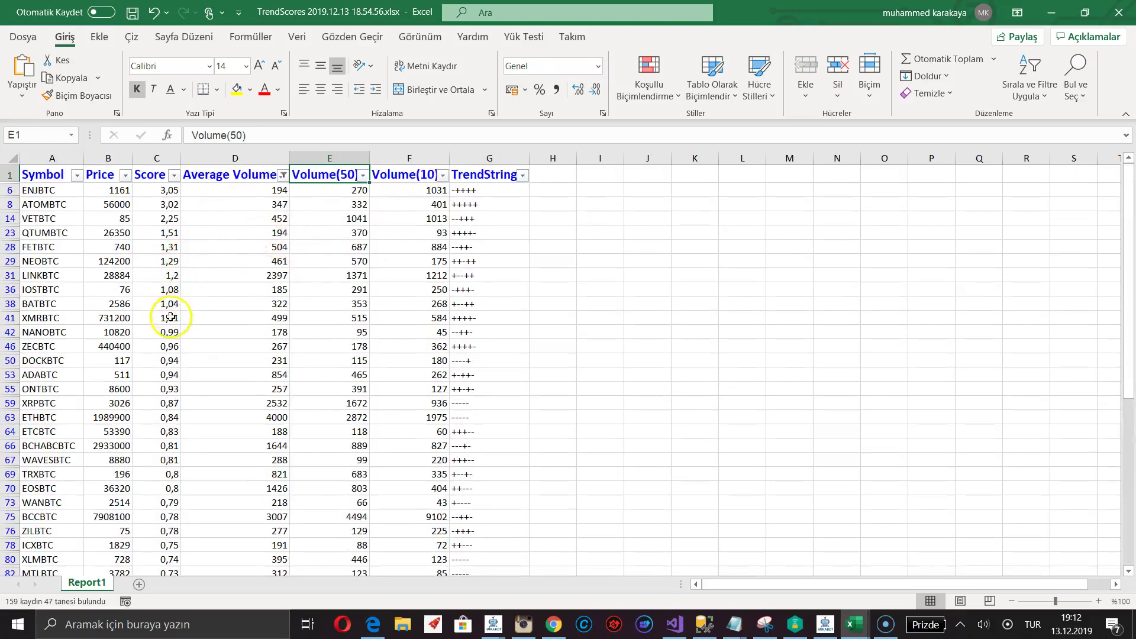
pyautogui.moveTo(172, 318); pyautogui.dragTo(166, 200)
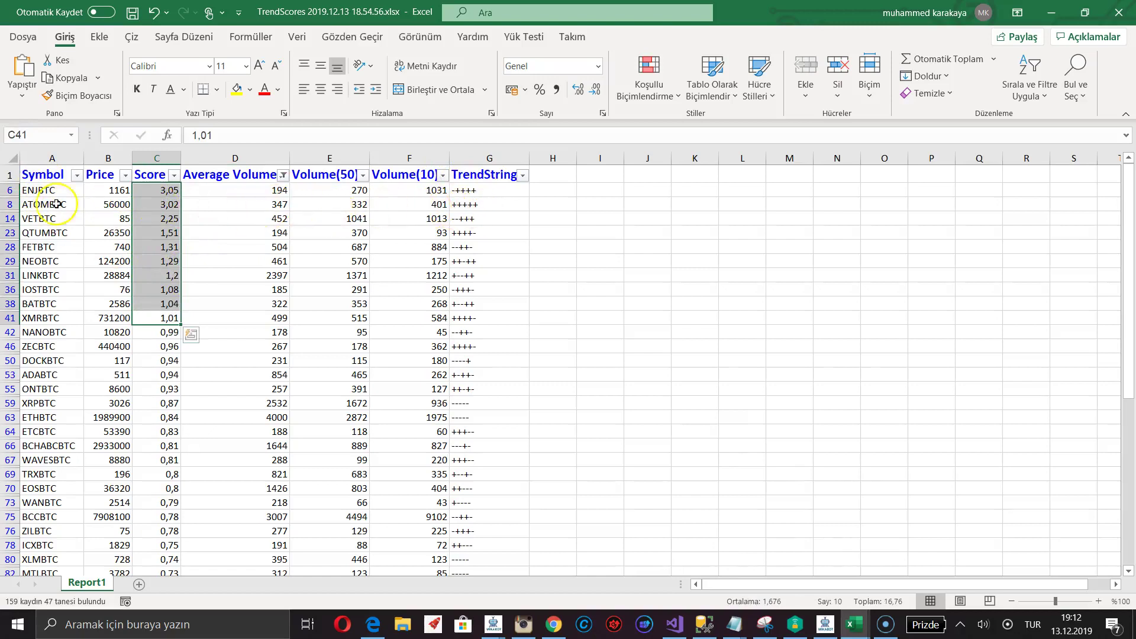
# Step: Examine ATOMBTC's row, checking its TrendString and comparing its Average Volume, Volume(50) and Volume(10) values
pyautogui.click(9, 205)
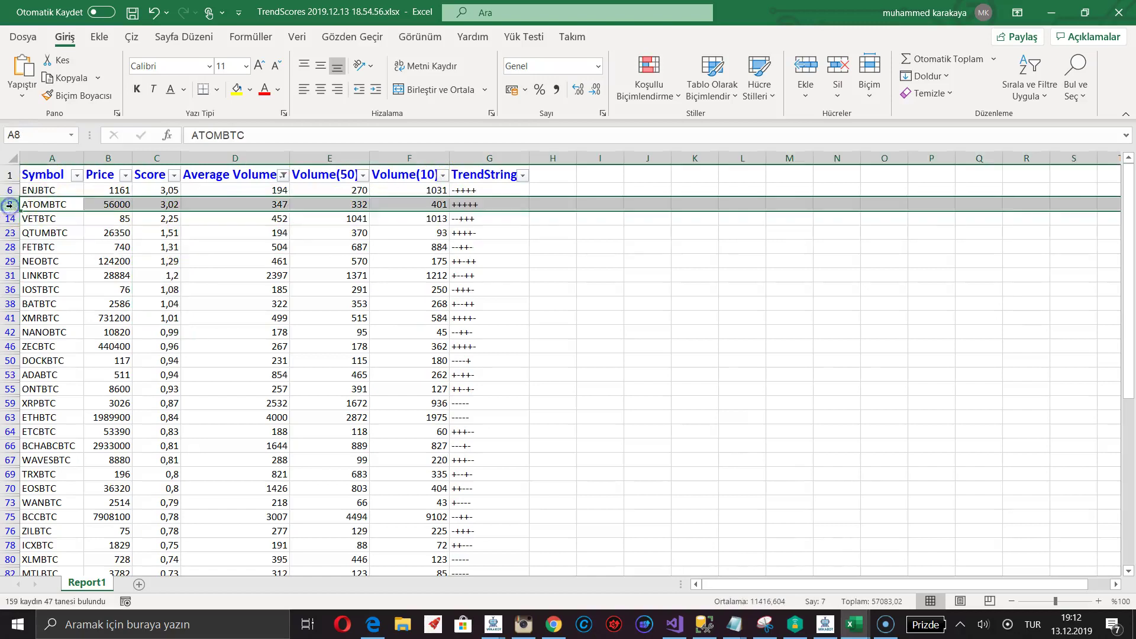
pyautogui.click(195, 206)
pyautogui.click(469, 205)
pyautogui.click(281, 206)
pyautogui.click(349, 206)
pyautogui.click(430, 203)
pyautogui.click(343, 205)
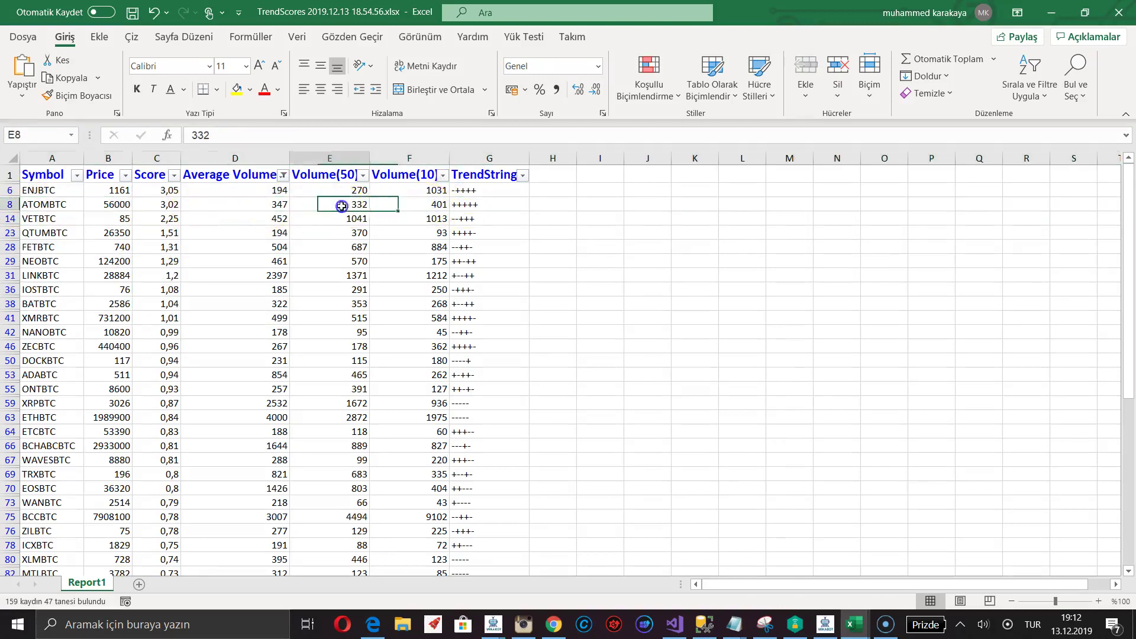
pyautogui.click(268, 206)
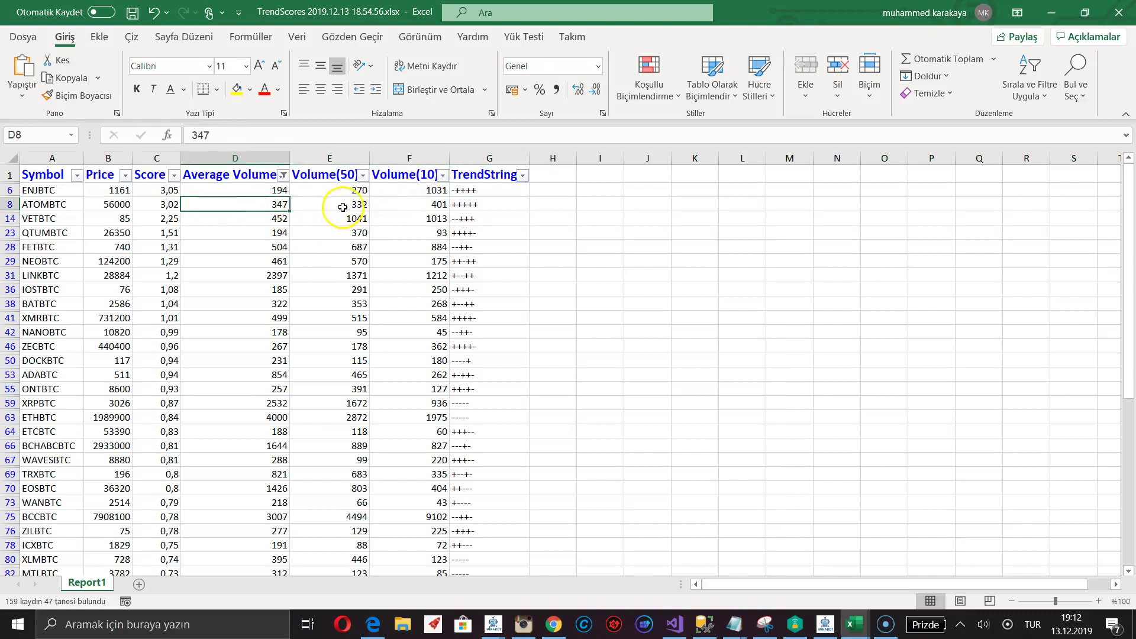
pyautogui.click(349, 206)
pyautogui.click(424, 205)
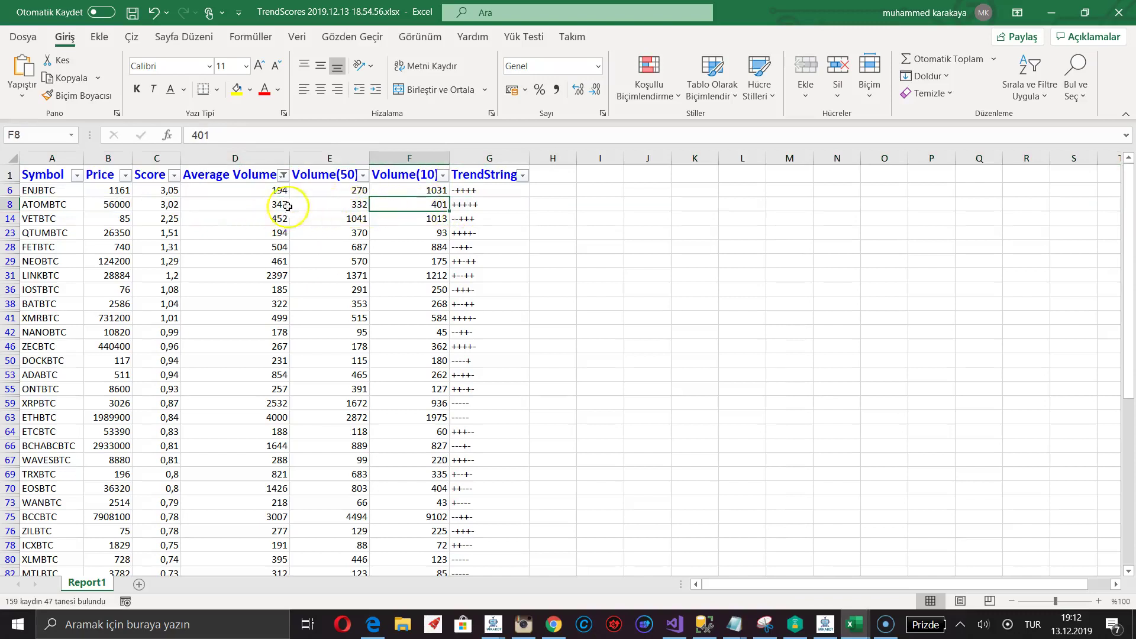
pyautogui.click(10, 205)
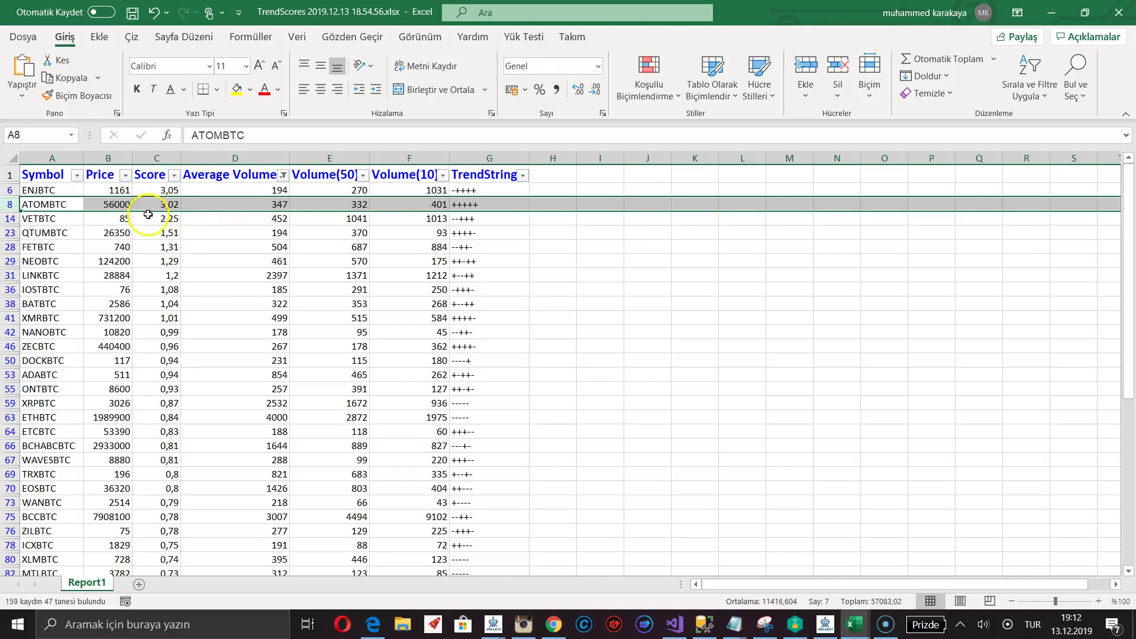
# Step: Examine ENJBTC's row in the filtered list, comparing its Average Volume, Volume(50) and Volume(10) values
pyautogui.click(11, 190)
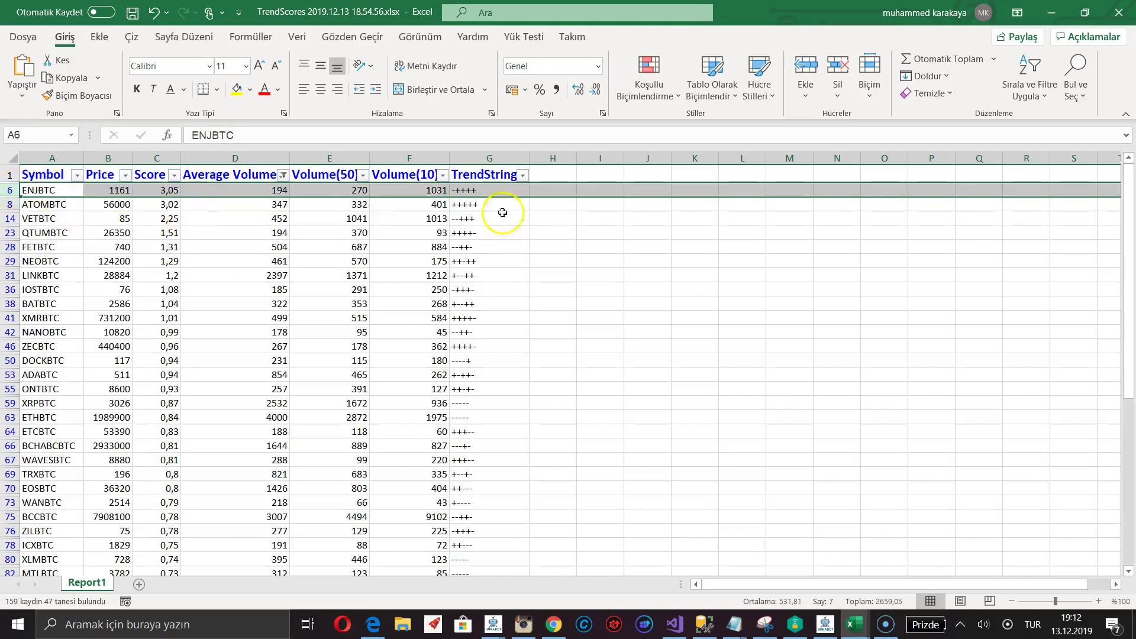
pyautogui.click(266, 190)
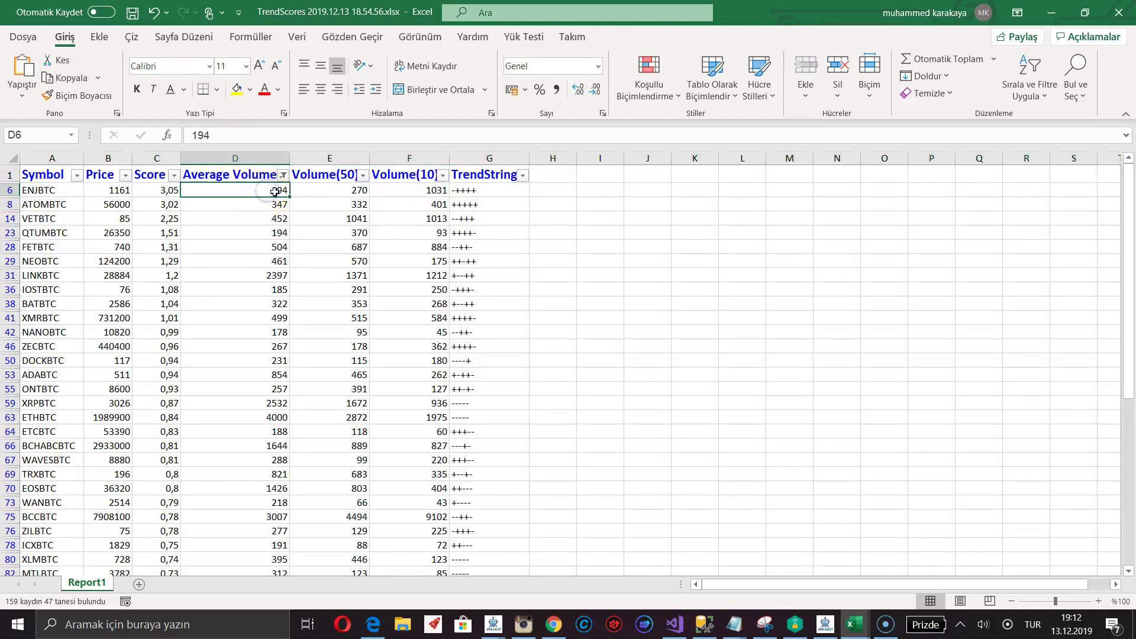
pyautogui.click(355, 193)
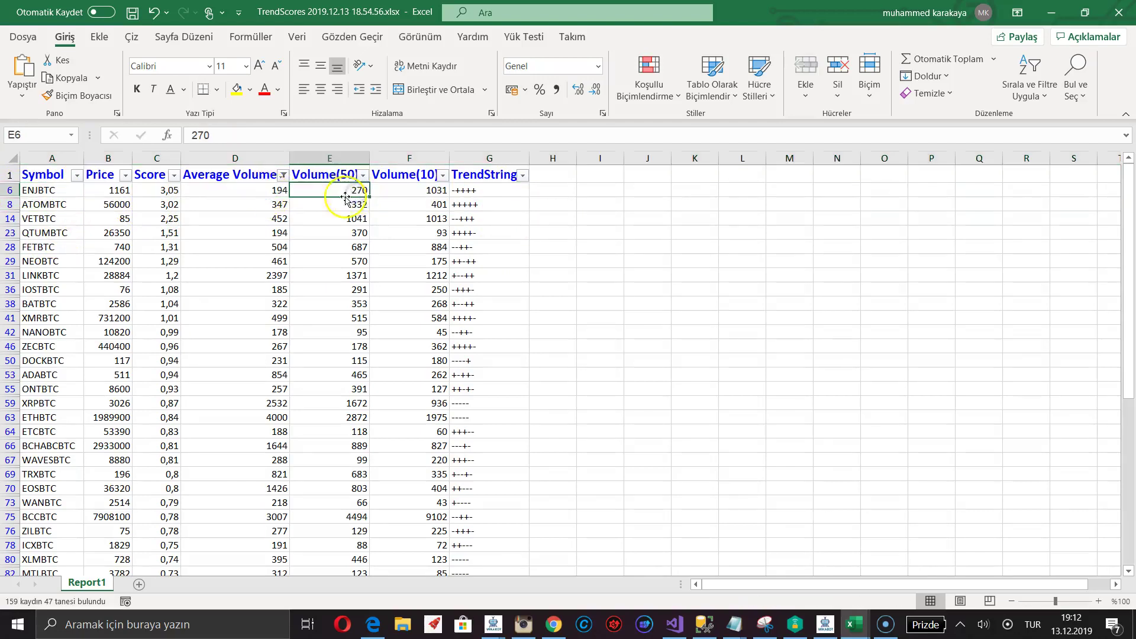
pyautogui.click(438, 190)
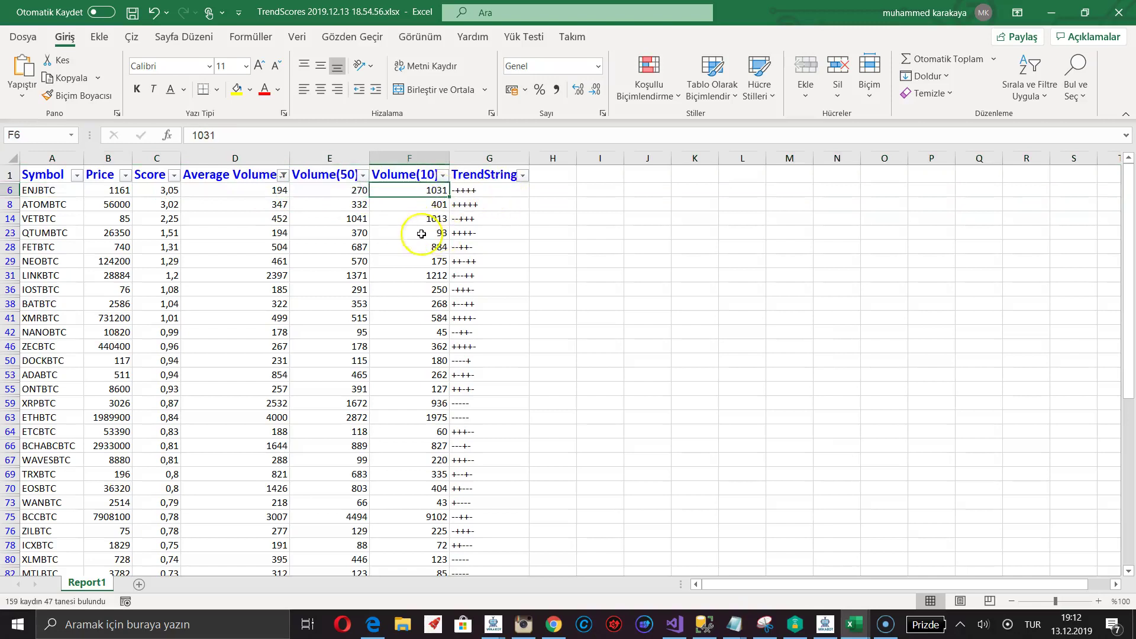
pyautogui.click(11, 189)
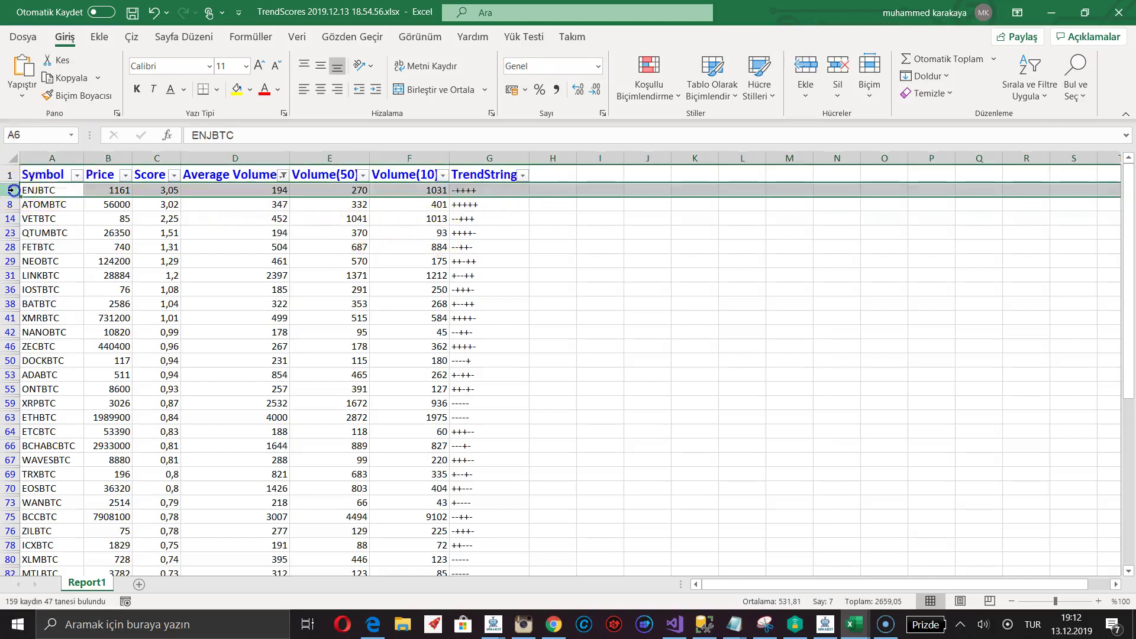
pyautogui.click(230, 205)
pyautogui.click(280, 192)
pyautogui.click(345, 190)
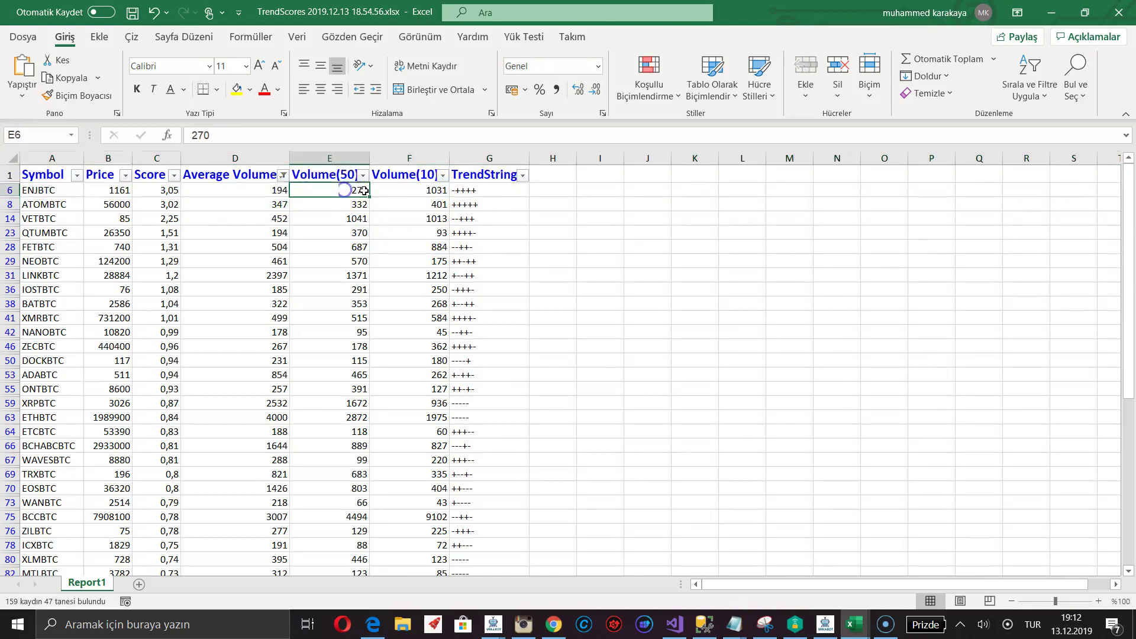
# Step: Check ENJBTC's Volume(10) value and highlight the coin's entire row
pyautogui.click(405, 191)
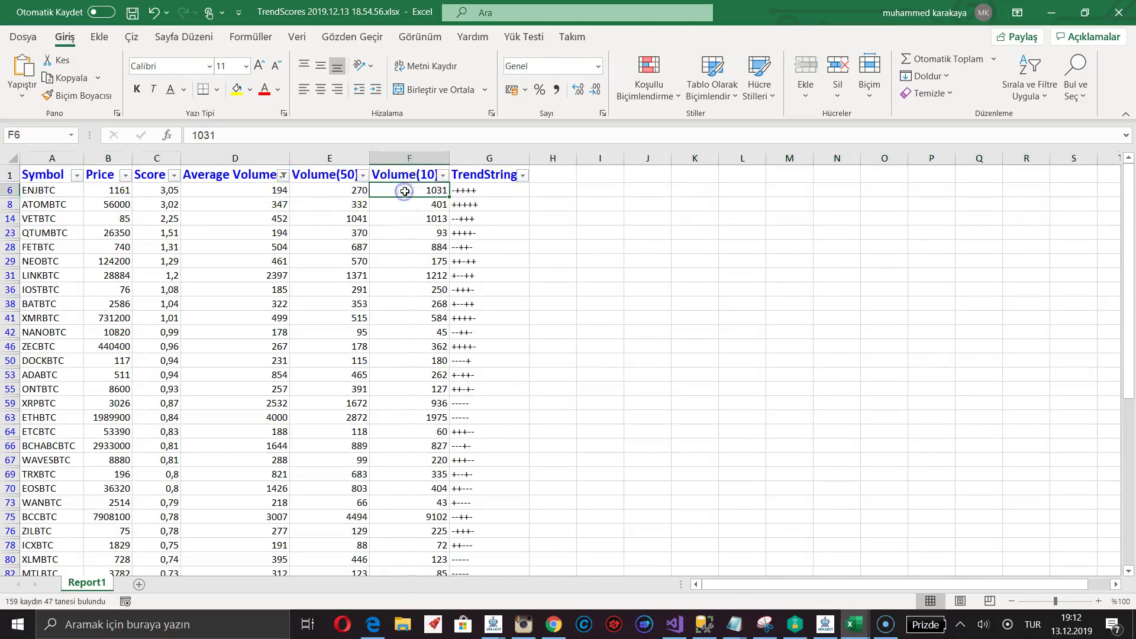
pyautogui.click(38, 193)
pyautogui.click(12, 190)
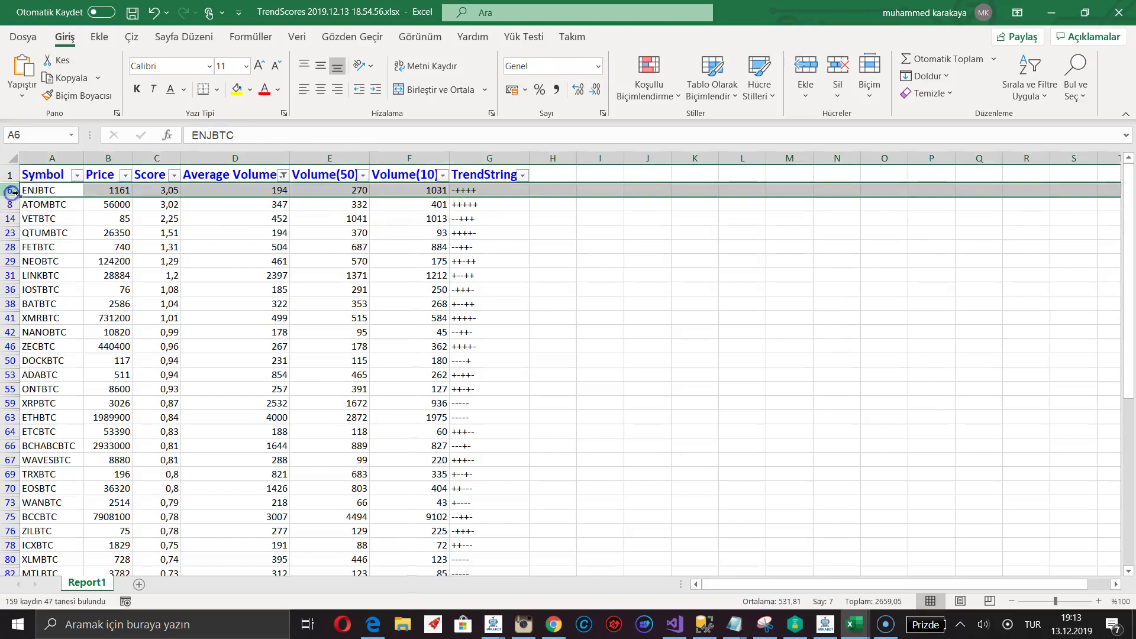
# Step: Highlight ATOMBTC's row and compare its Average Volume with its Volume(50) and Volume(10) values
pyautogui.click(120, 207)
pyautogui.click(11, 204)
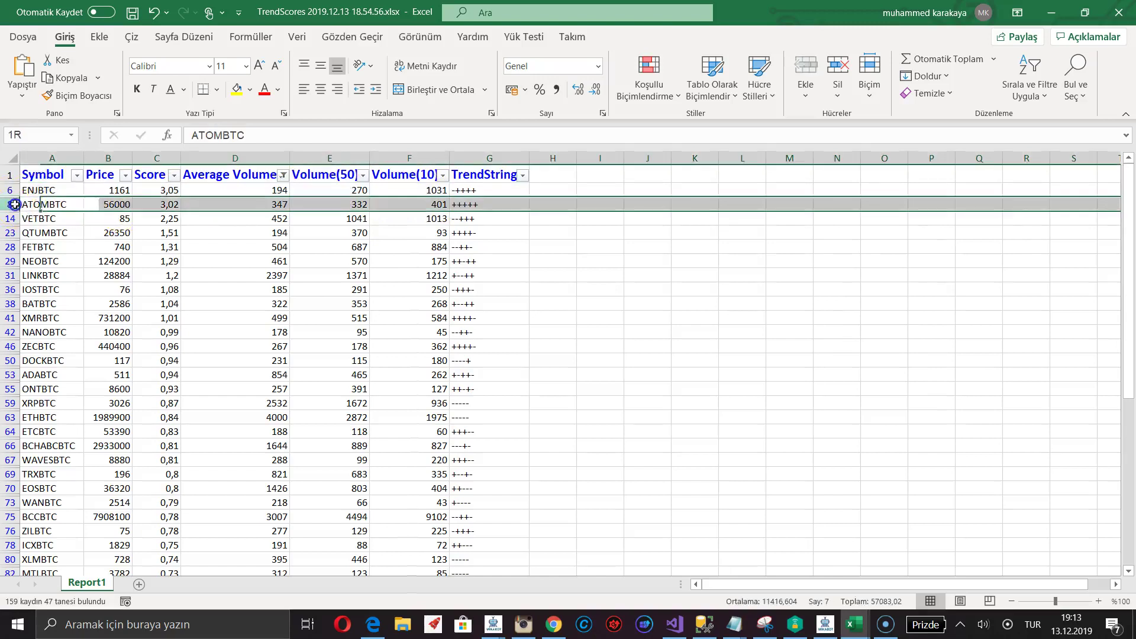
pyautogui.click(196, 207)
pyautogui.click(332, 205)
pyautogui.click(418, 206)
pyautogui.click(340, 207)
pyautogui.click(284, 205)
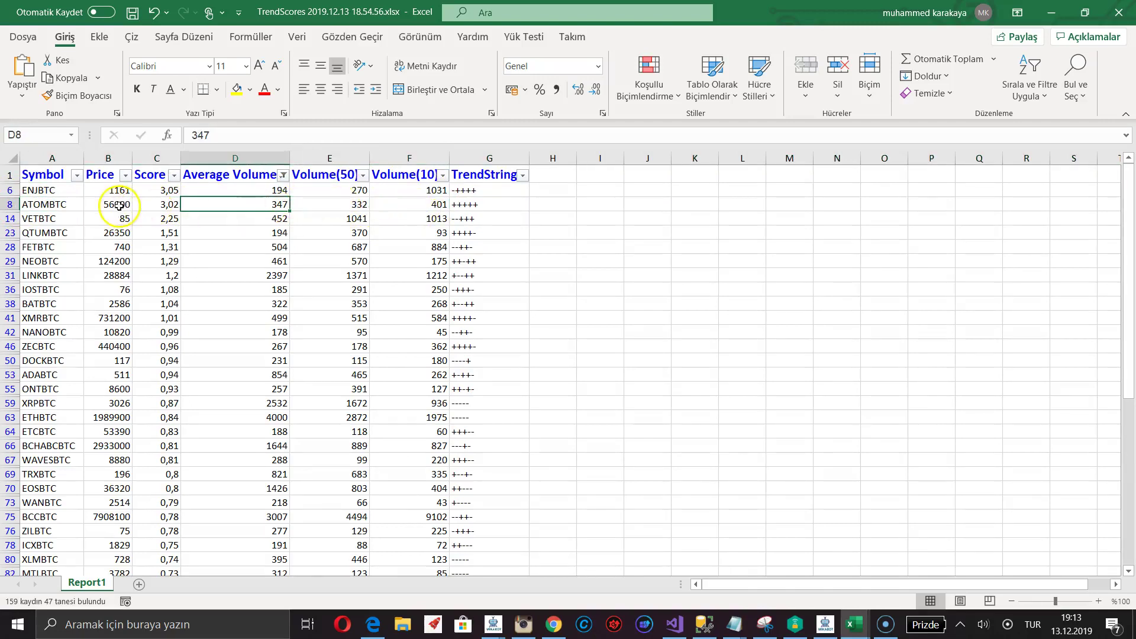
pyautogui.click(9, 204)
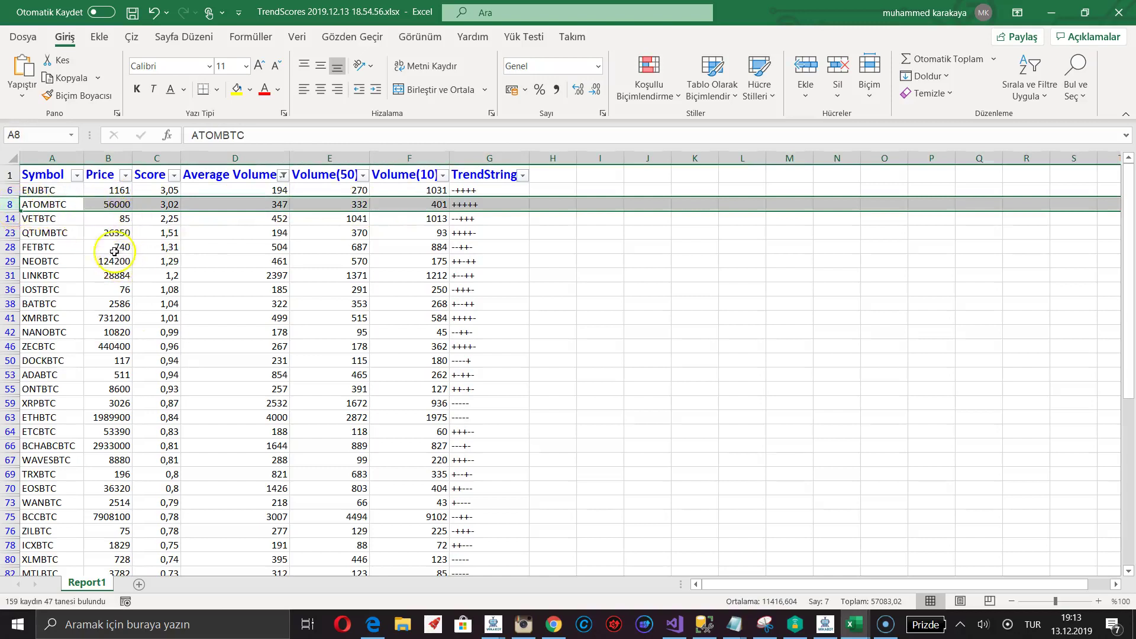
# Step: Select ENJBTC, highlight VETBTC's entire row, and look through the rest of the filtered coins
pyautogui.click(52, 191)
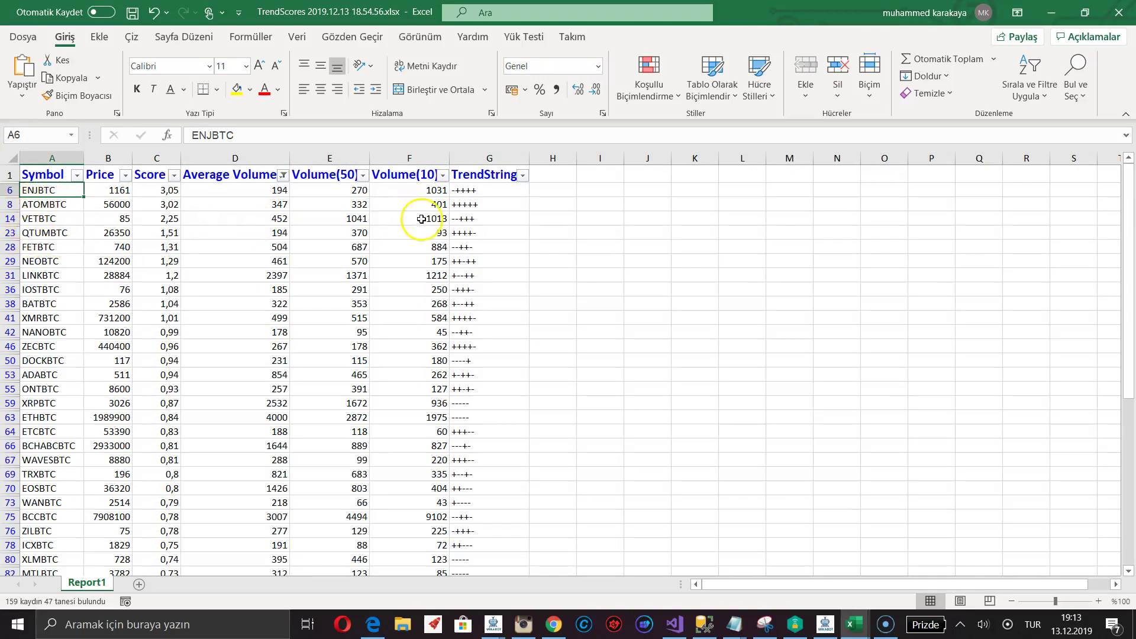
pyautogui.click(9, 218)
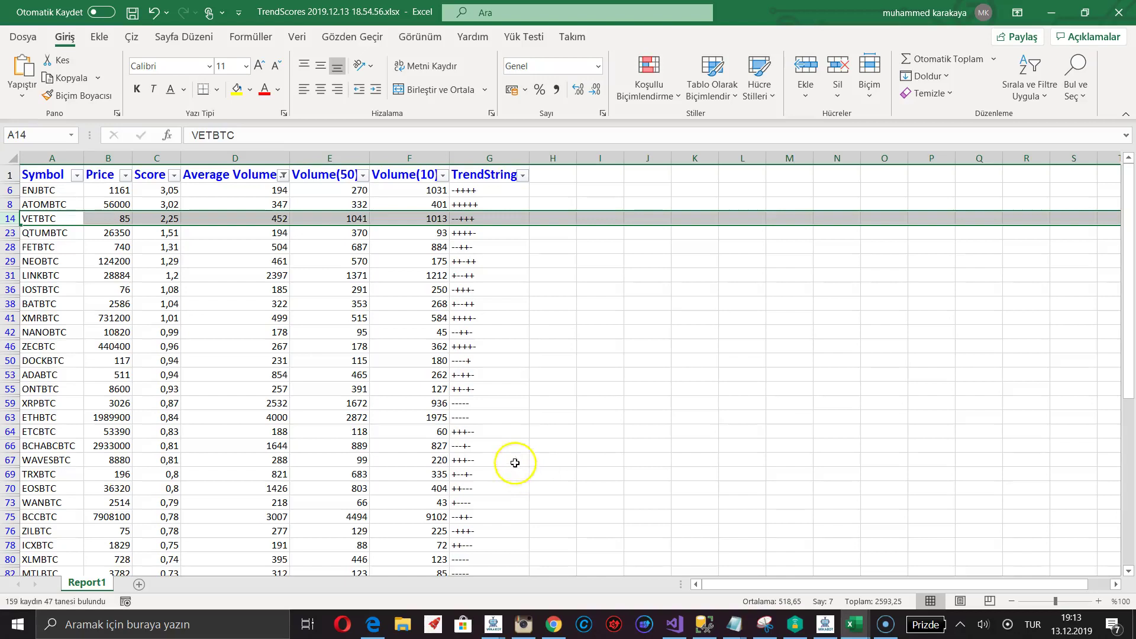
pyautogui.scroll(-1, 294, 337)
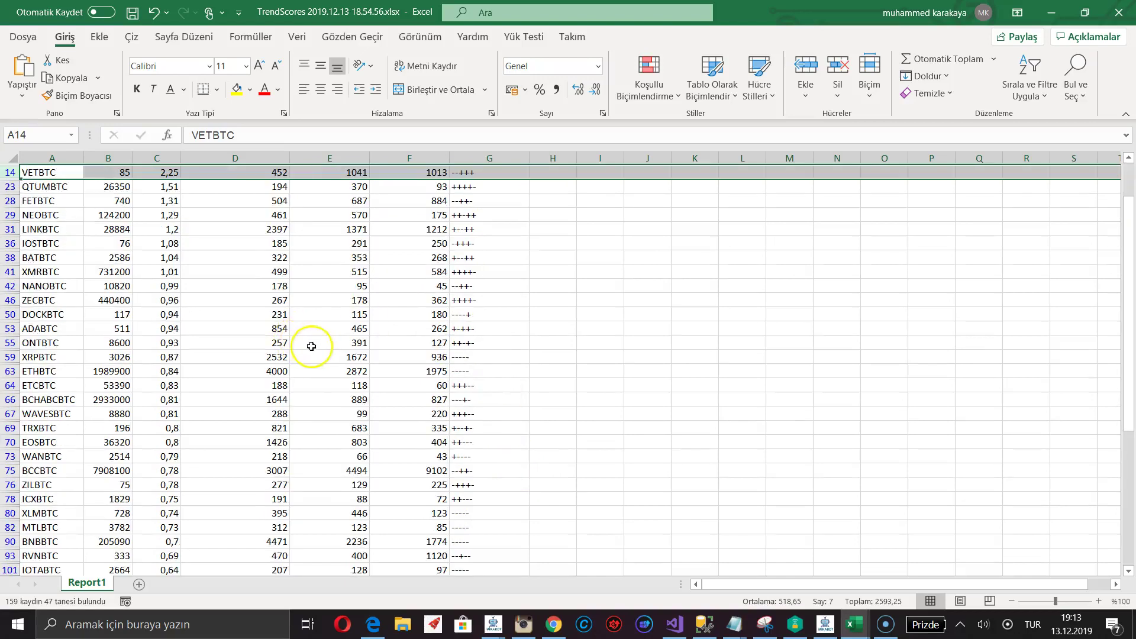
pyautogui.scroll(1, 312, 347)
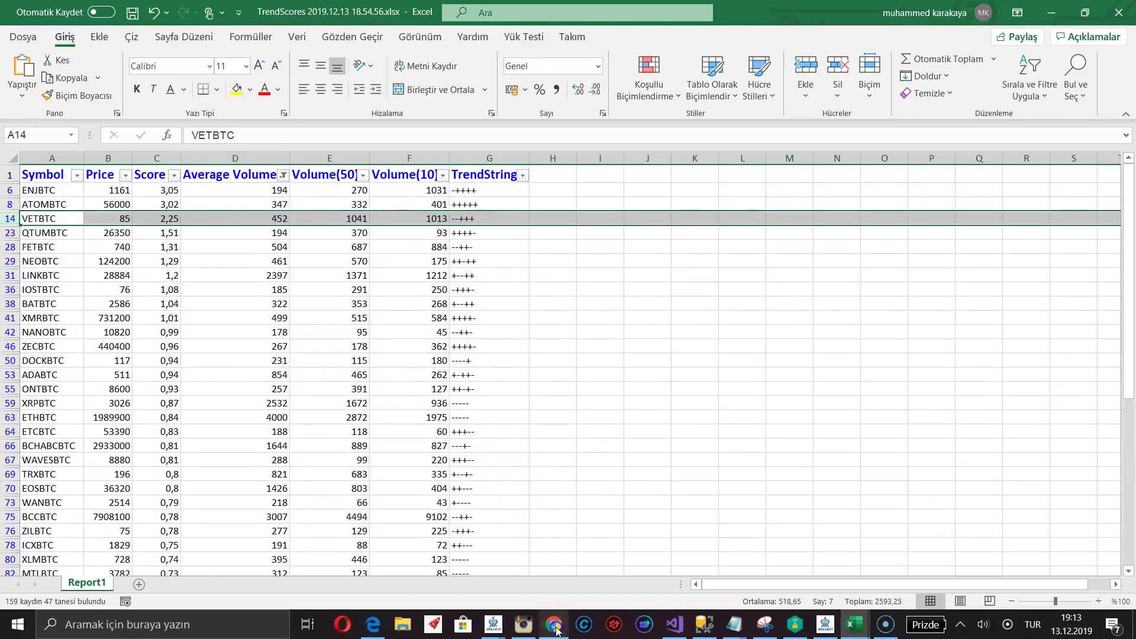
# Step: Switch to Telegram Web in Chrome and review the Mikabot VIP + AI Signals messages back to the start of December 13, 2019
pyautogui.click(554, 625)
pyautogui.scroll(4, 643, 296)
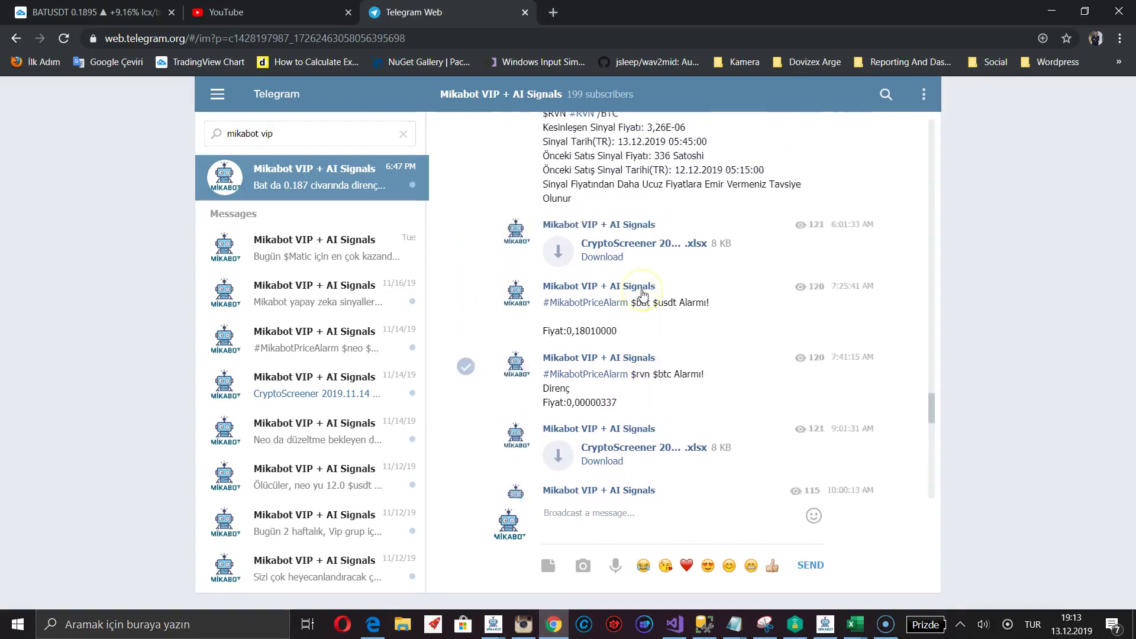
pyautogui.scroll(2, 639, 294)
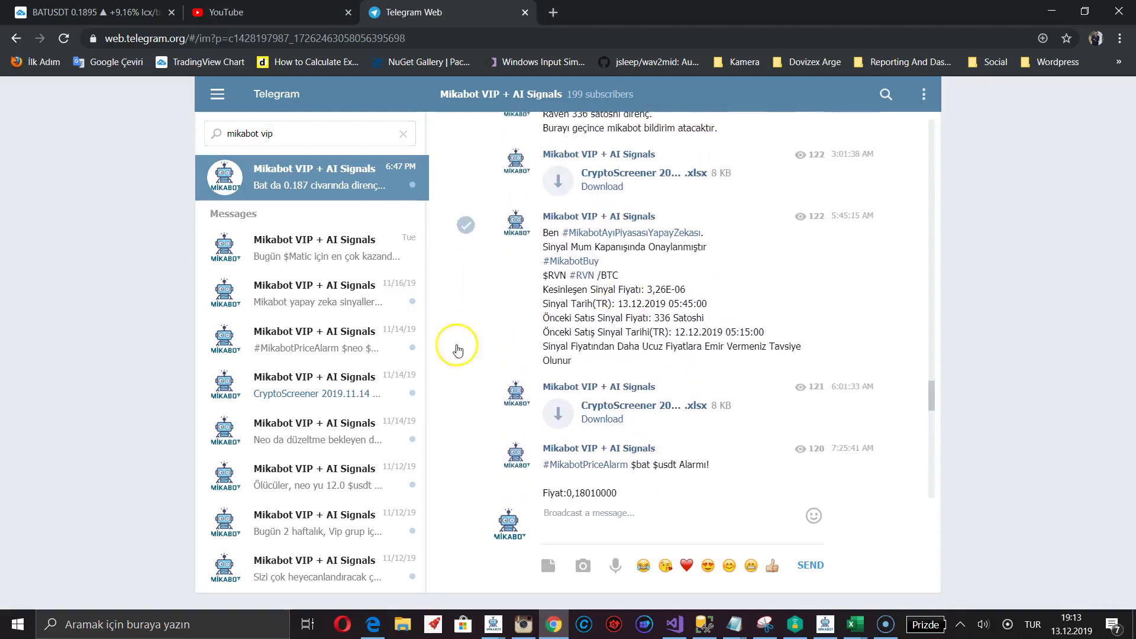
pyautogui.scroll(3, 645, 295)
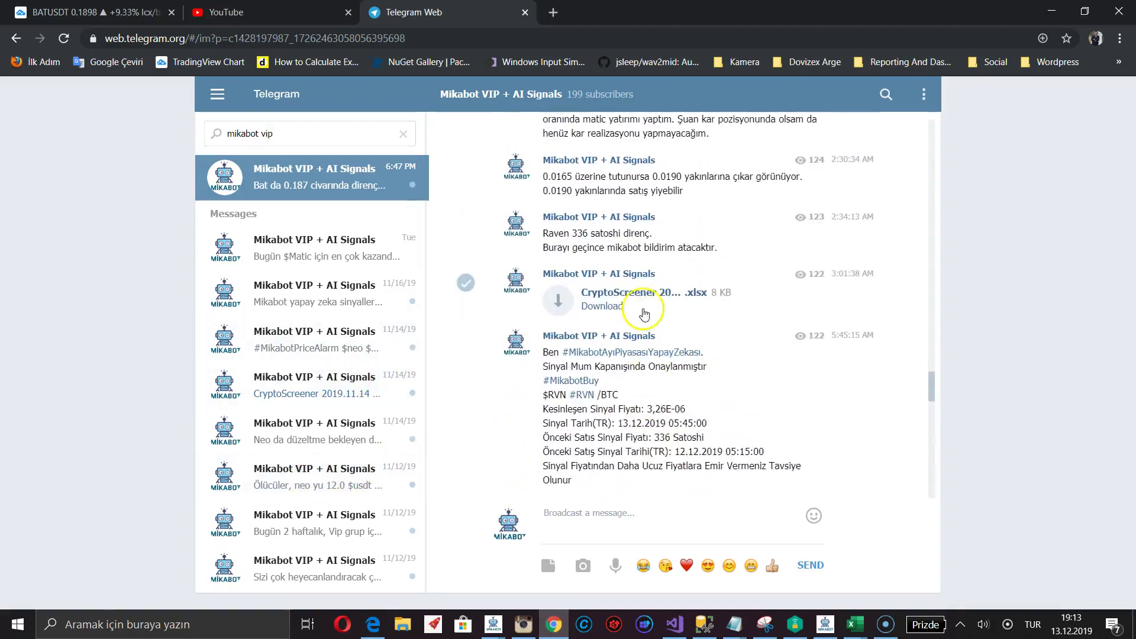
pyautogui.scroll(10, 643, 305)
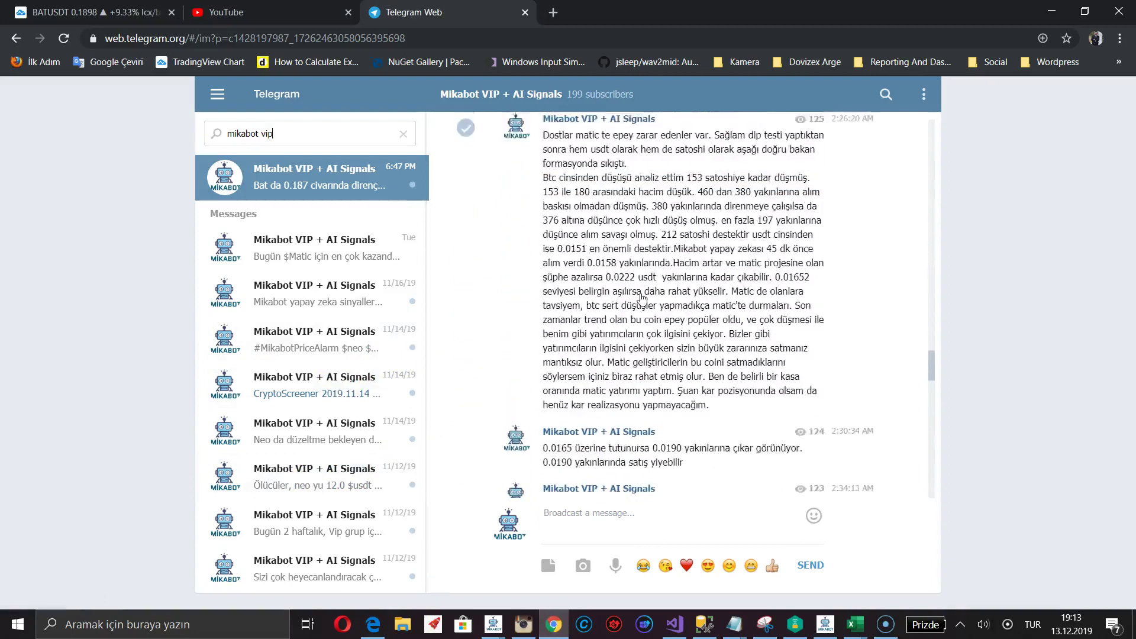
pyautogui.scroll(4, 642, 297)
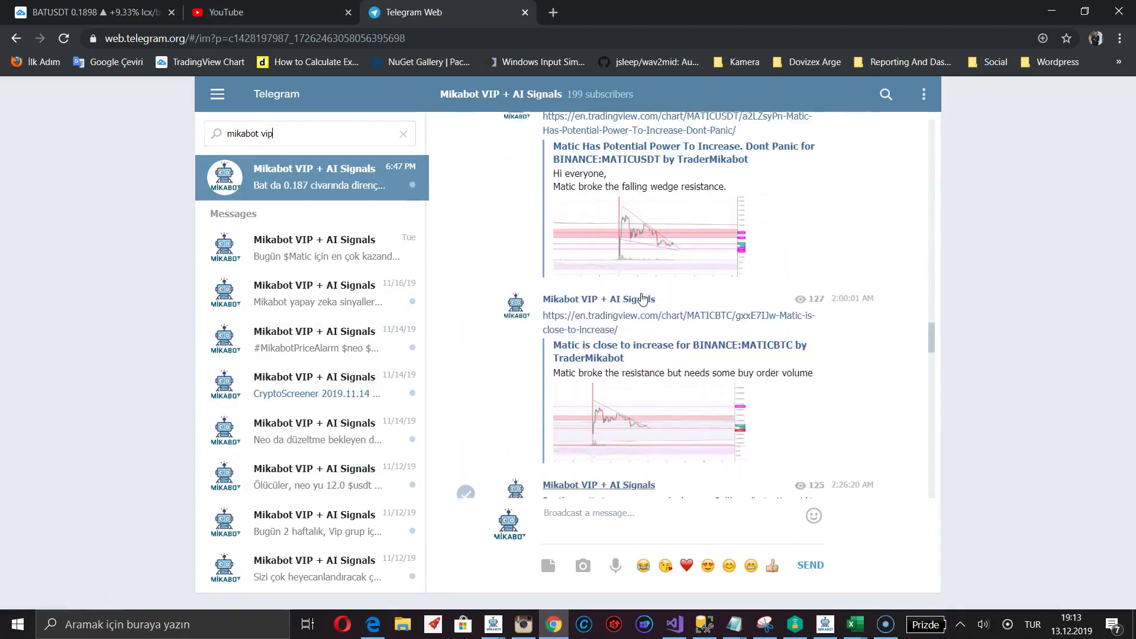
pyautogui.scroll(3, 643, 297)
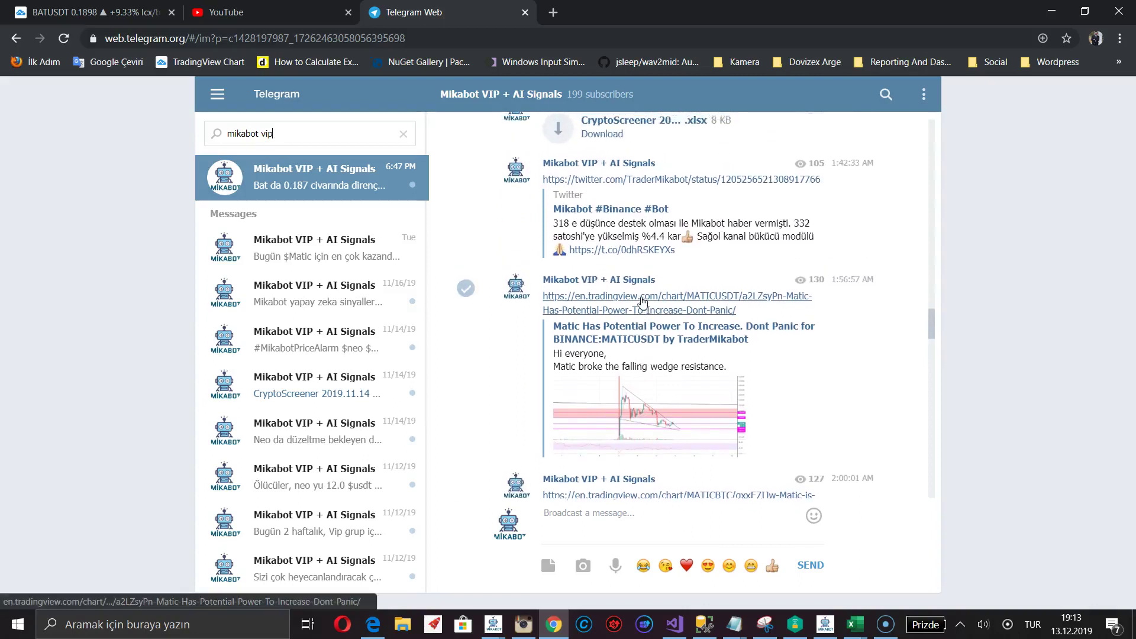
pyautogui.scroll(2, 643, 301)
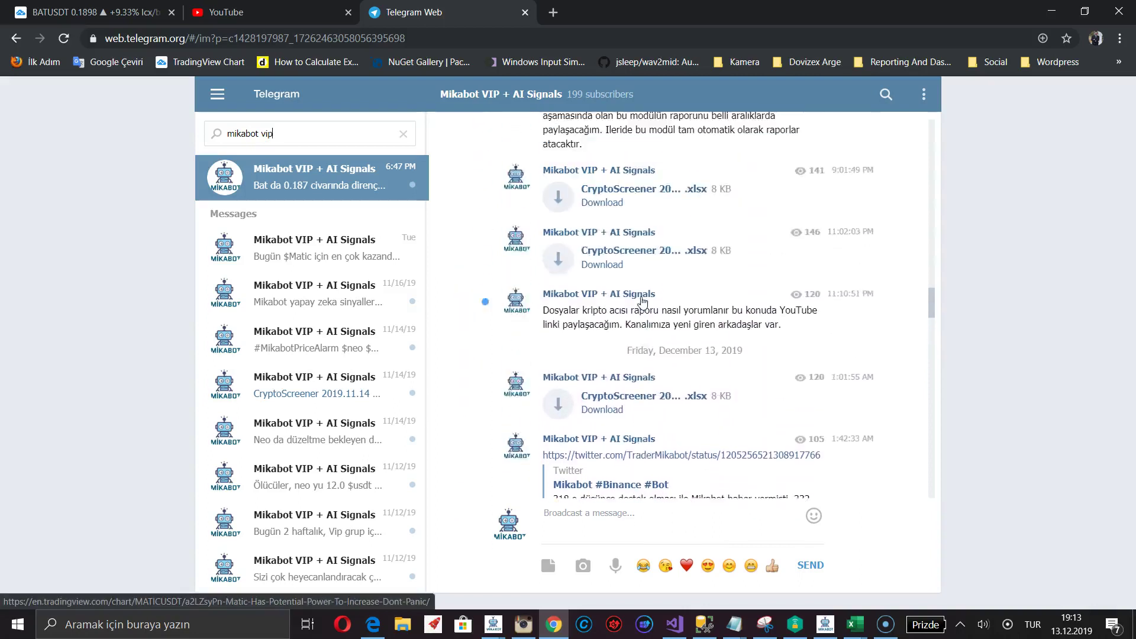
pyautogui.scroll(-1, 643, 301)
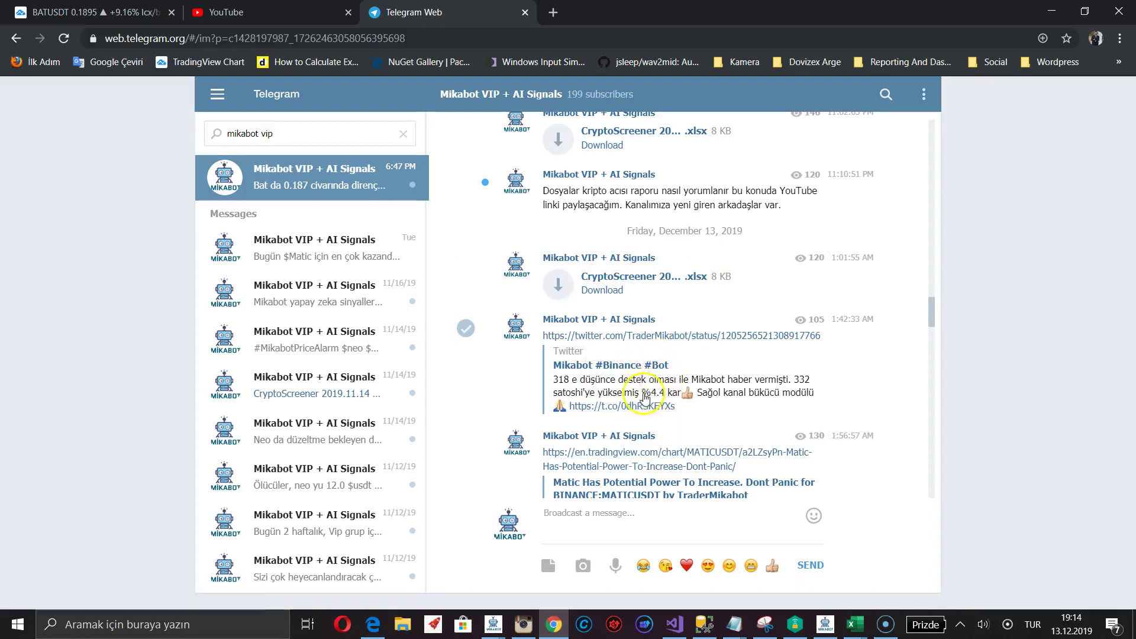
# Step: Examine the older RVN support posts with their charts and the LINK/USDT buy signal in the channel
pyautogui.scroll(10, 636, 350)
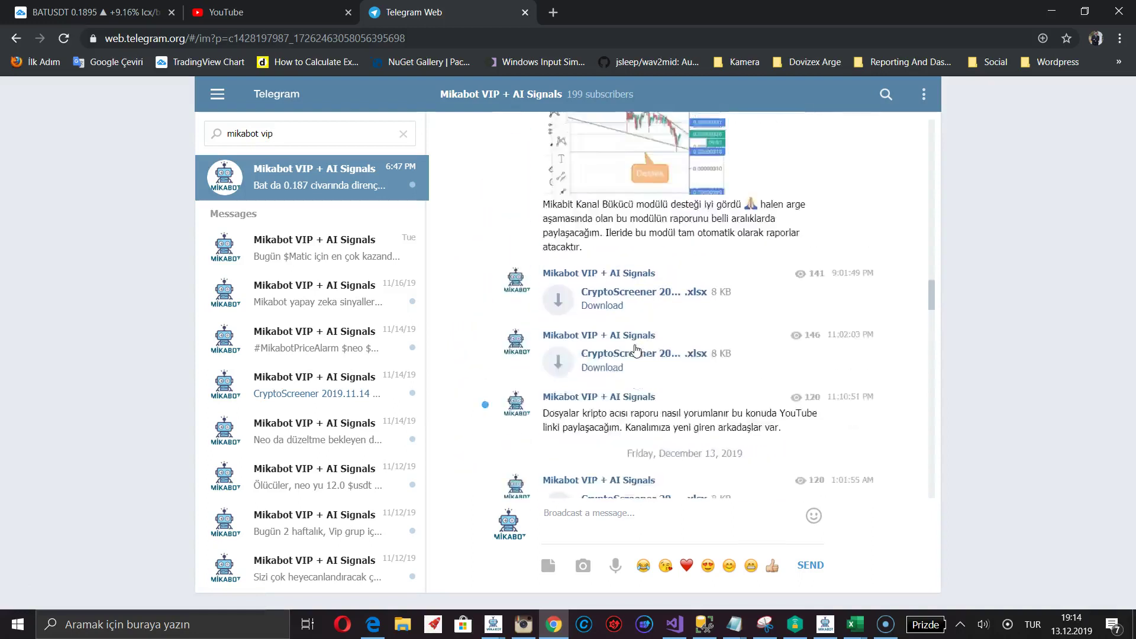
pyautogui.scroll(6, 636, 350)
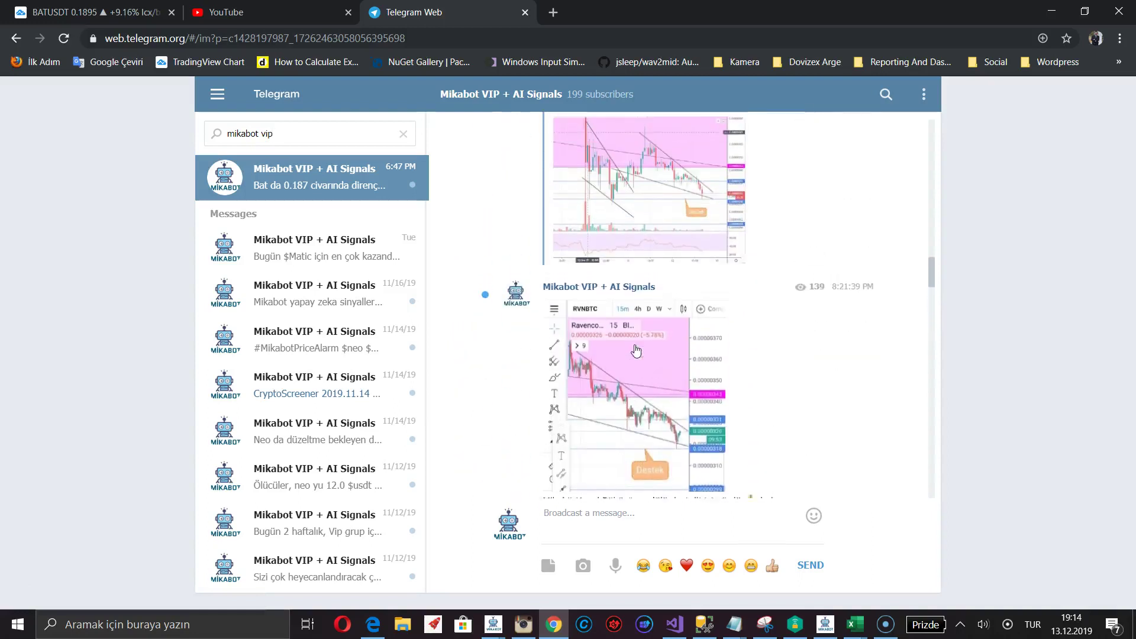
pyautogui.scroll(-2, 651, 350)
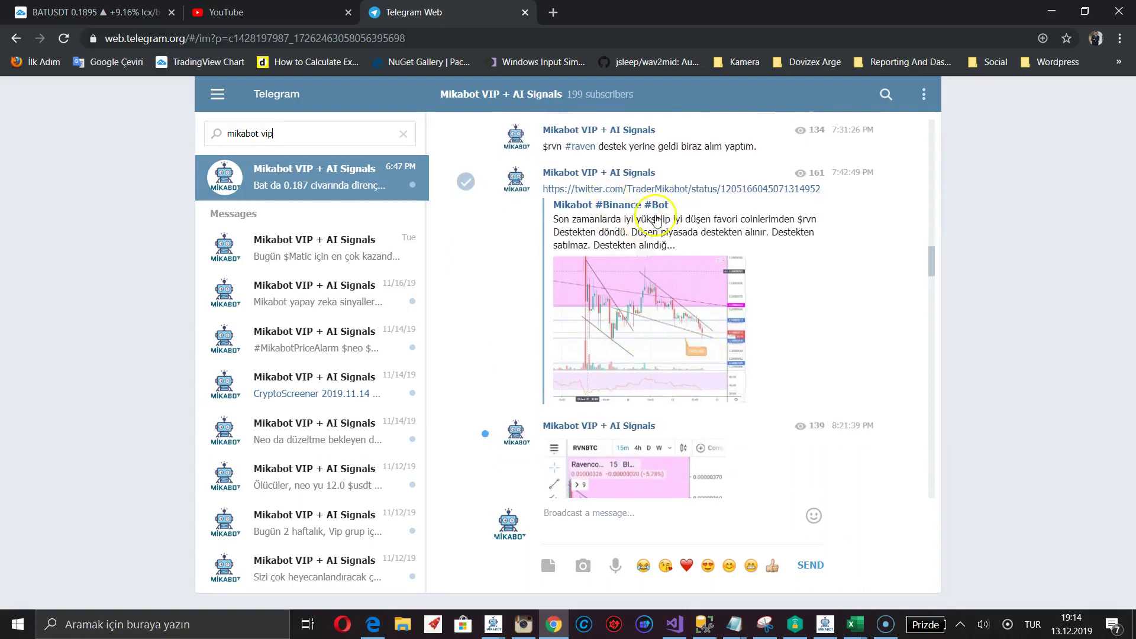
pyautogui.scroll(4, 647, 329)
pyautogui.scroll(-4, 649, 338)
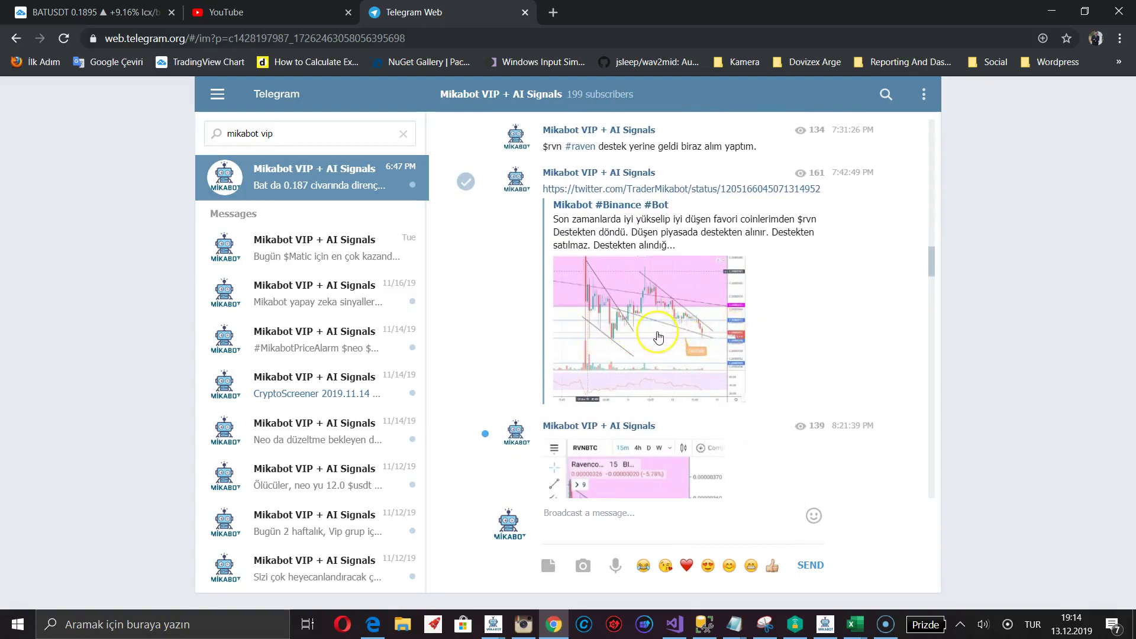
pyautogui.scroll(3, 658, 337)
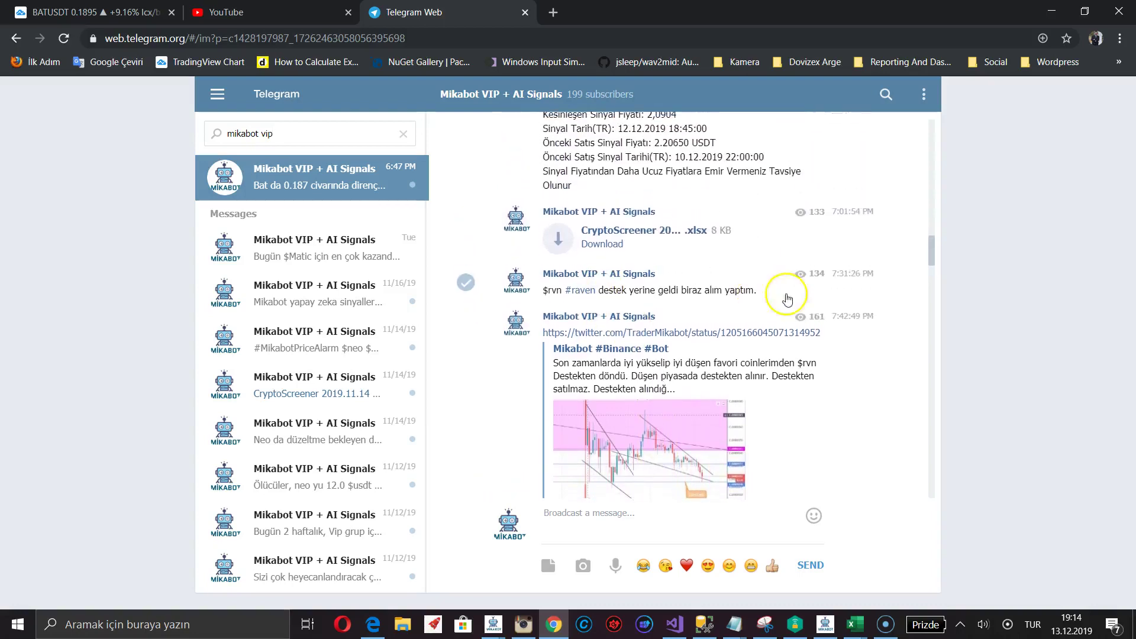
pyautogui.scroll(3, 608, 246)
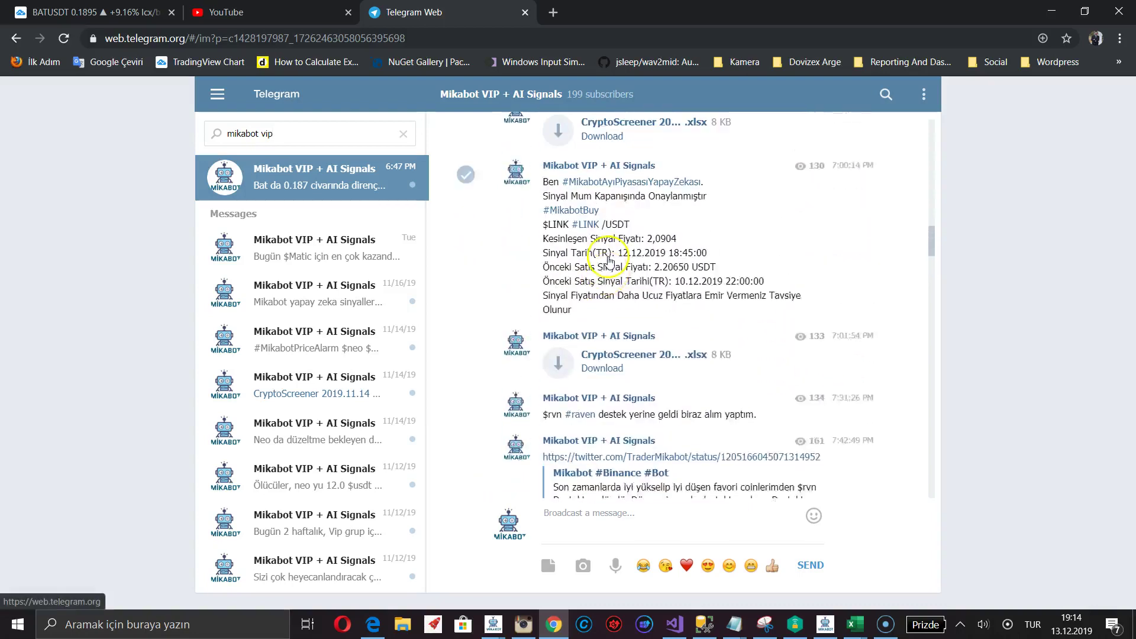
# Step: Return to the newest channel messages, looking over the Matic analysis, the RVN and ETH signals and the CryptoScreener files
pyautogui.scroll(-15, 673, 330)
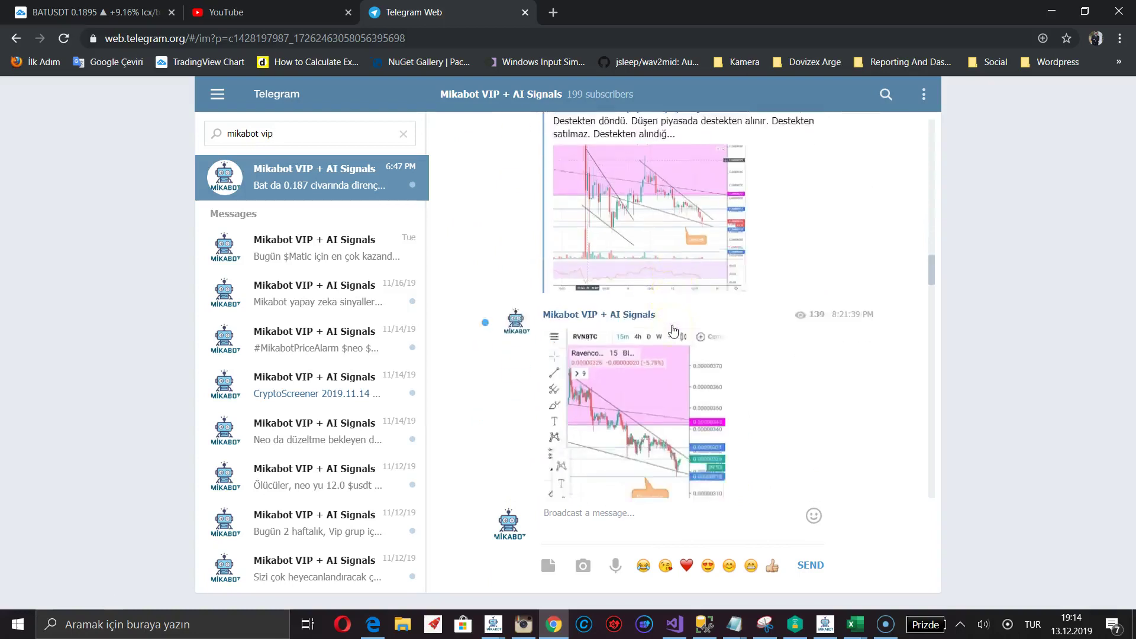
pyautogui.scroll(-8, 673, 330)
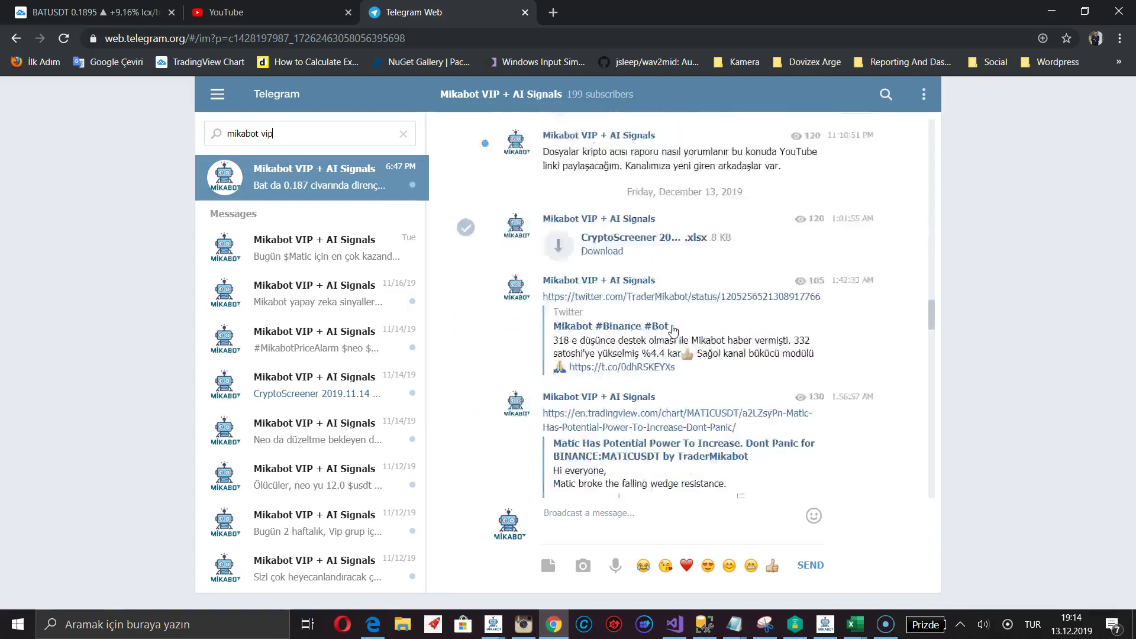
pyautogui.scroll(-10, 673, 330)
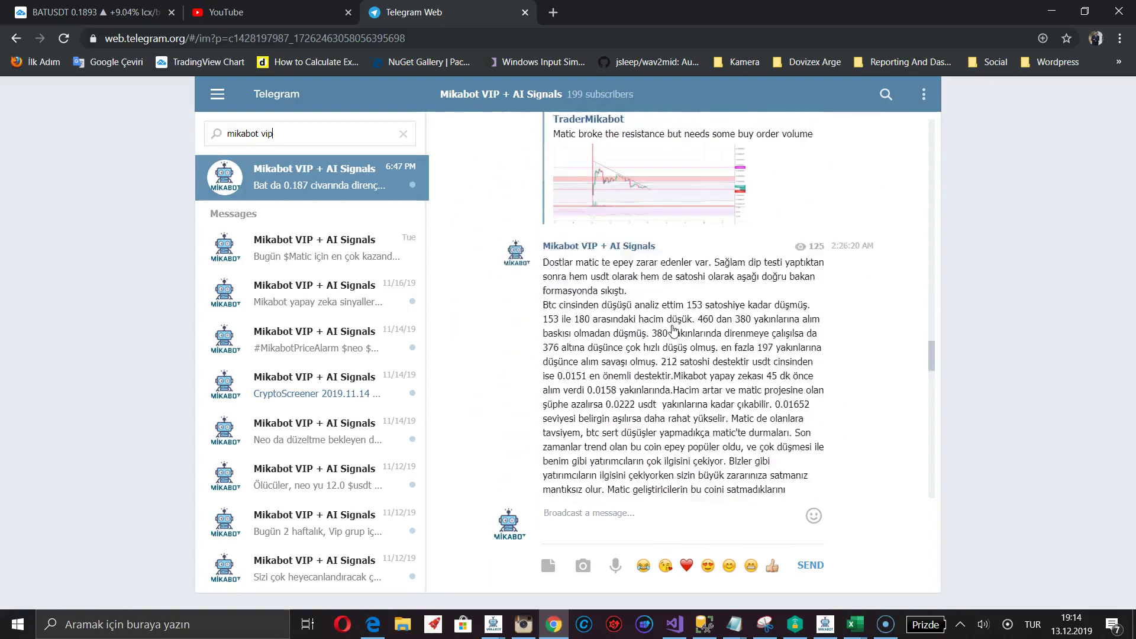
pyautogui.scroll(-10, 673, 330)
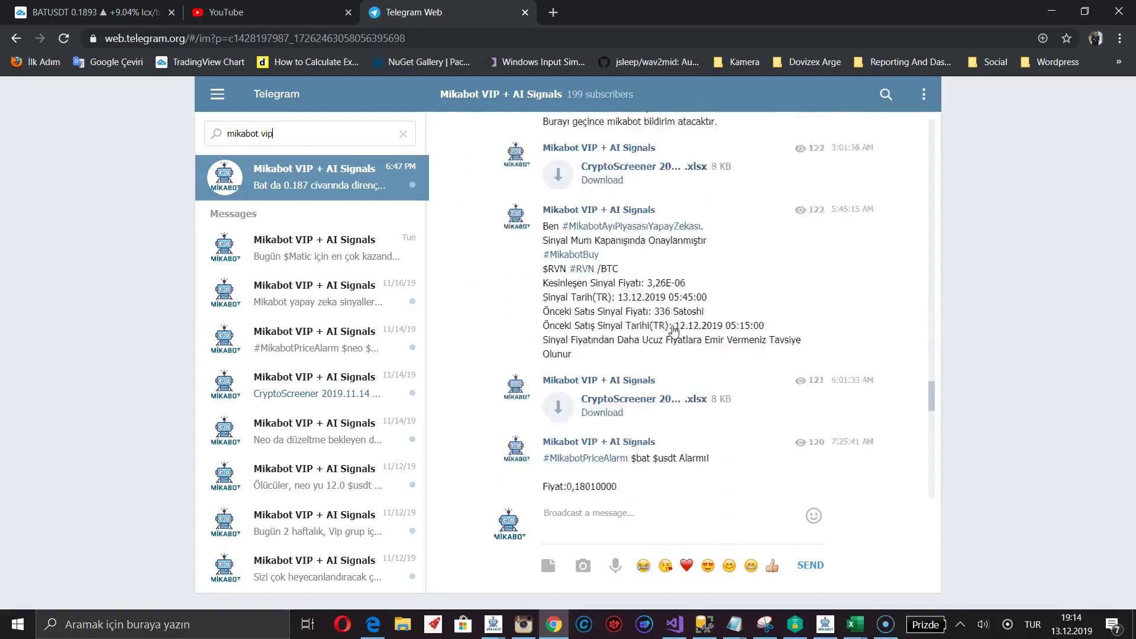
pyautogui.scroll(-15, 673, 330)
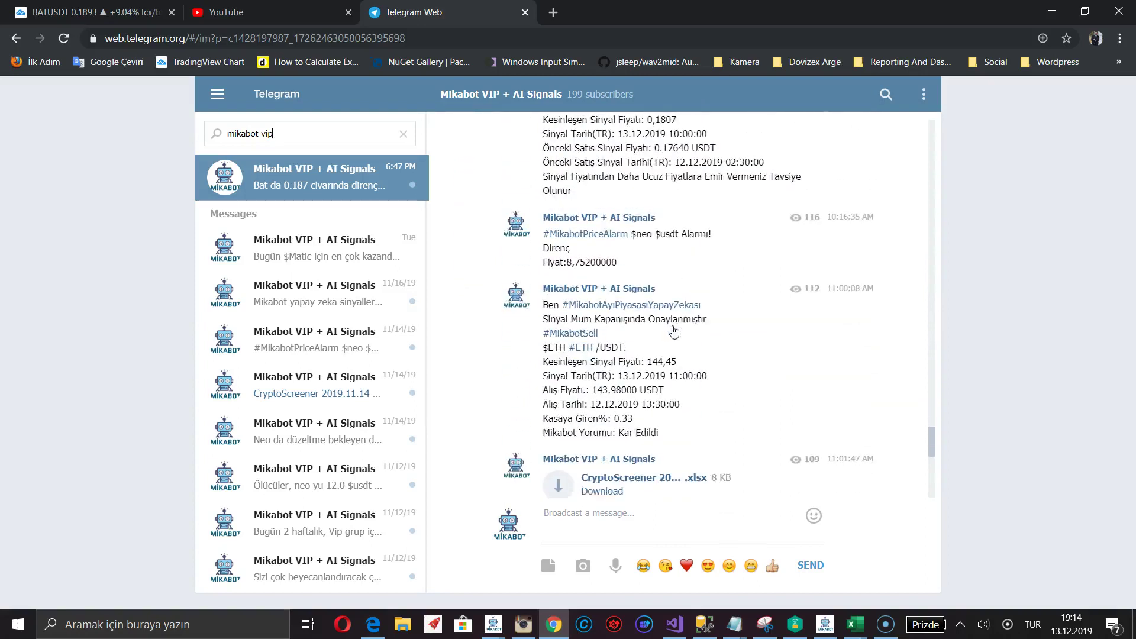
pyautogui.scroll(-3, 673, 330)
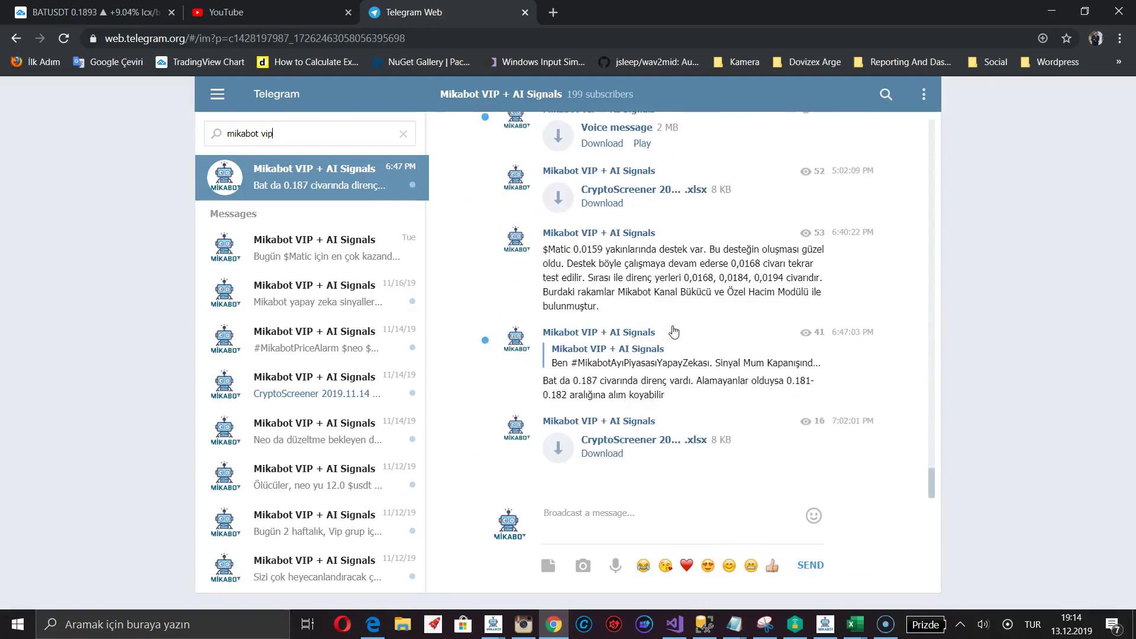